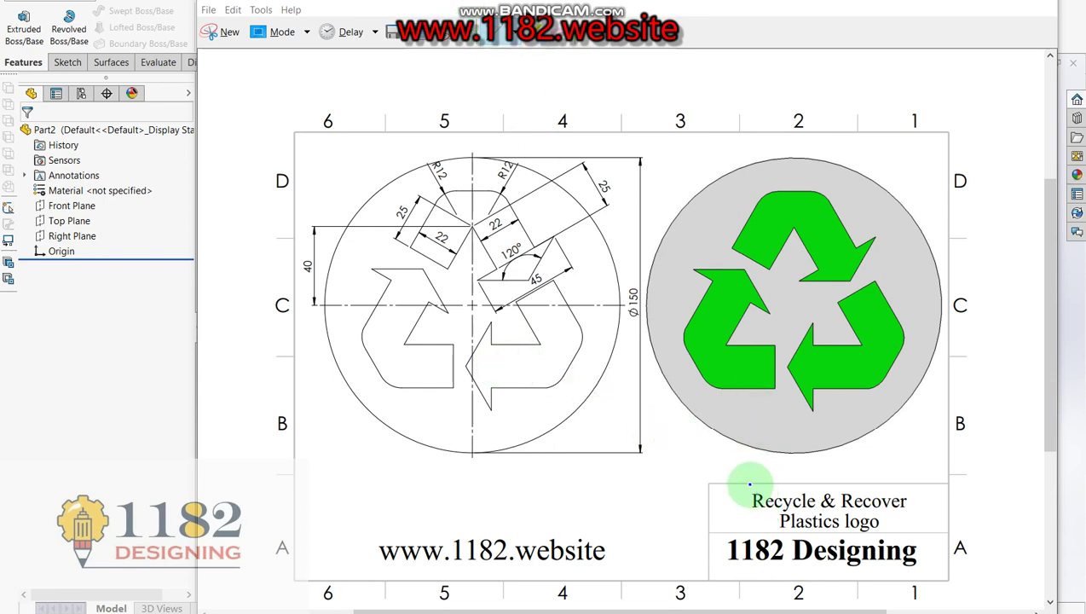
Circle the 'Recycle & Recover Plastics logo' title on the reference drawing.
mouse_move(738, 496)
mouse_down()
mouse_move(754, 520)
mouse_move(831, 532)
mouse_move(912, 525)
mouse_move(919, 482)
mouse_move(757, 484)
mouse_up()
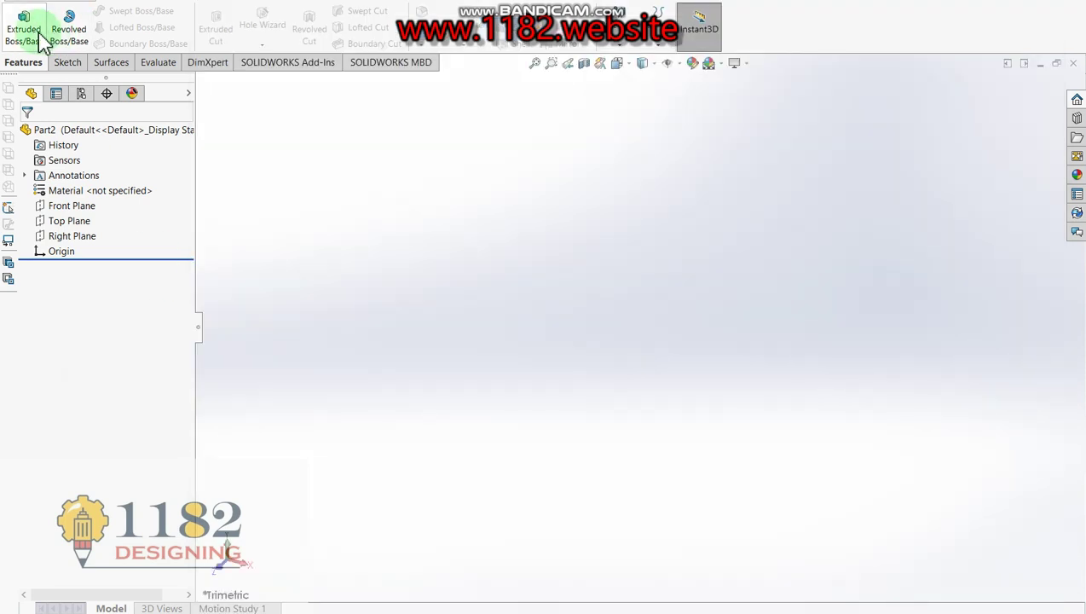
click(26, 29)
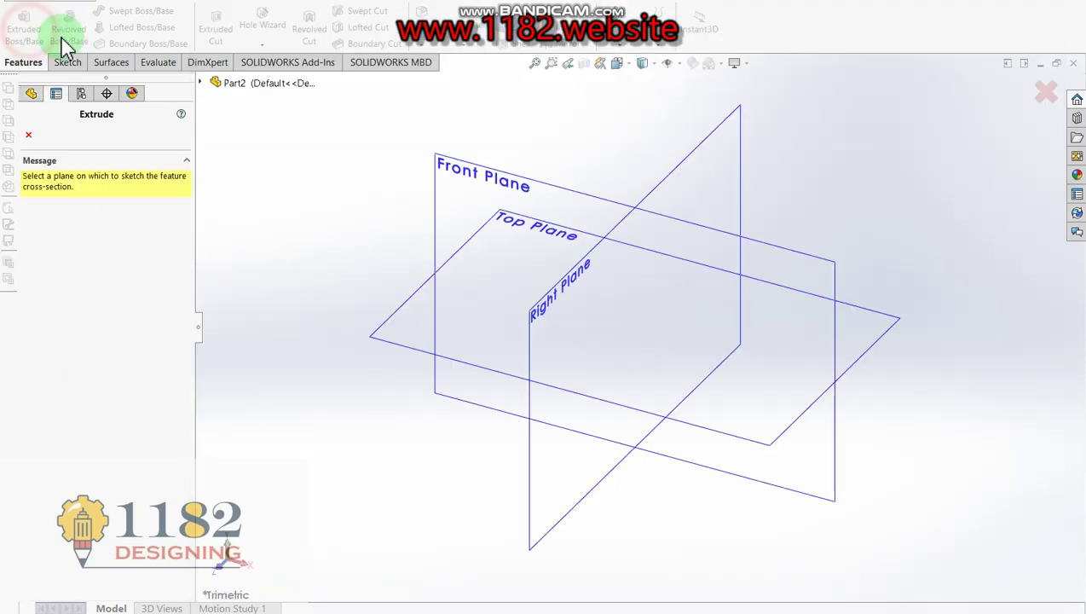
Sketch a 150 mm diameter circle centred on the origin on the Front Plane.
click(492, 188)
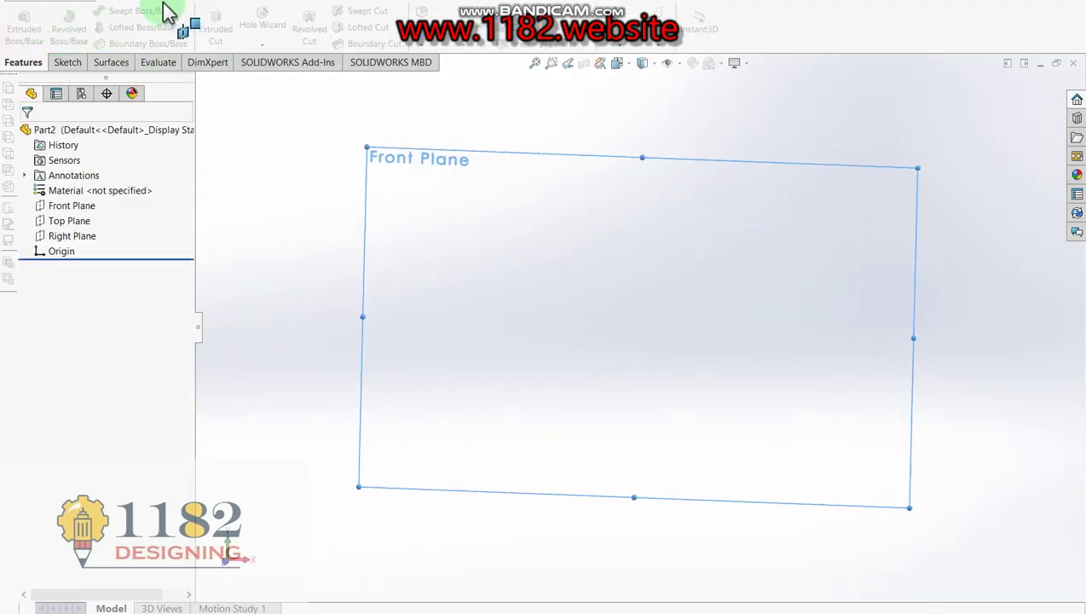
click(141, 11)
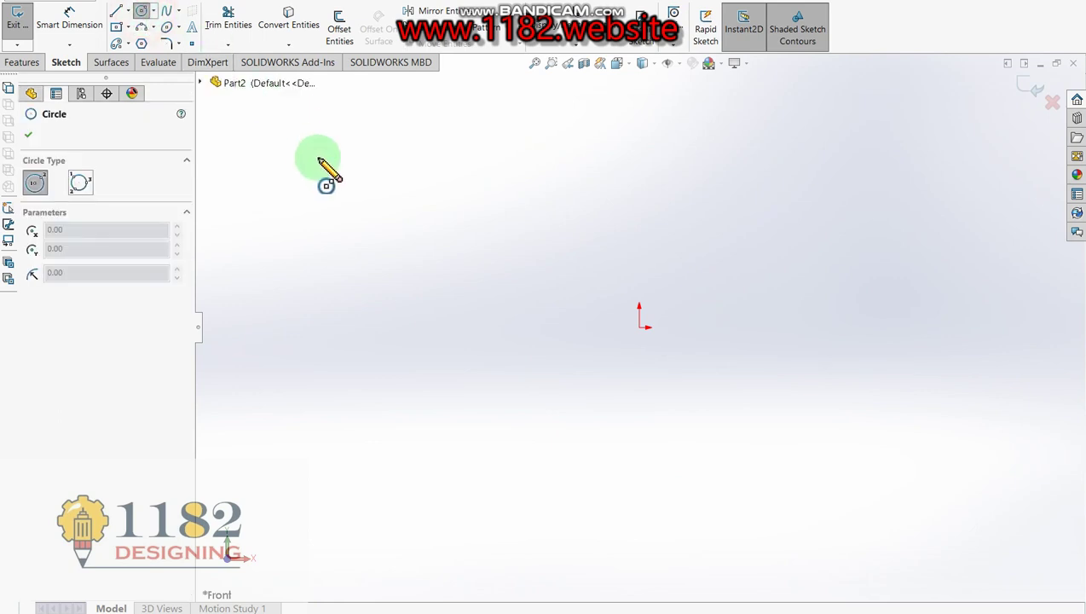
click(641, 325)
click(755, 315)
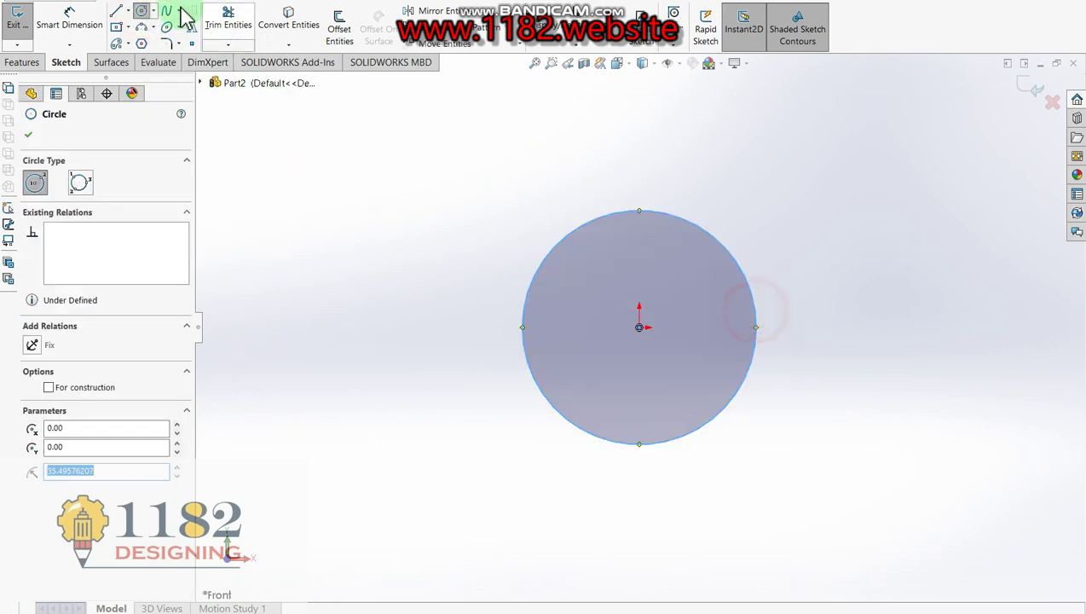
click(81, 25)
click(756, 331)
click(824, 317)
text(150)
key(Return)
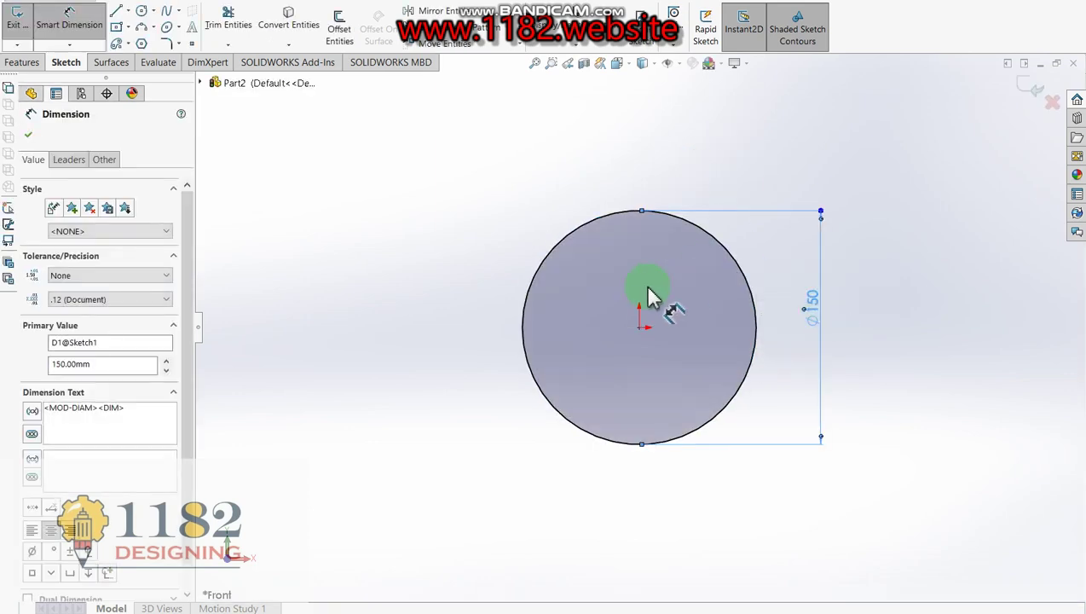
scroll(652, 294, down, 2)
click(1029, 95)
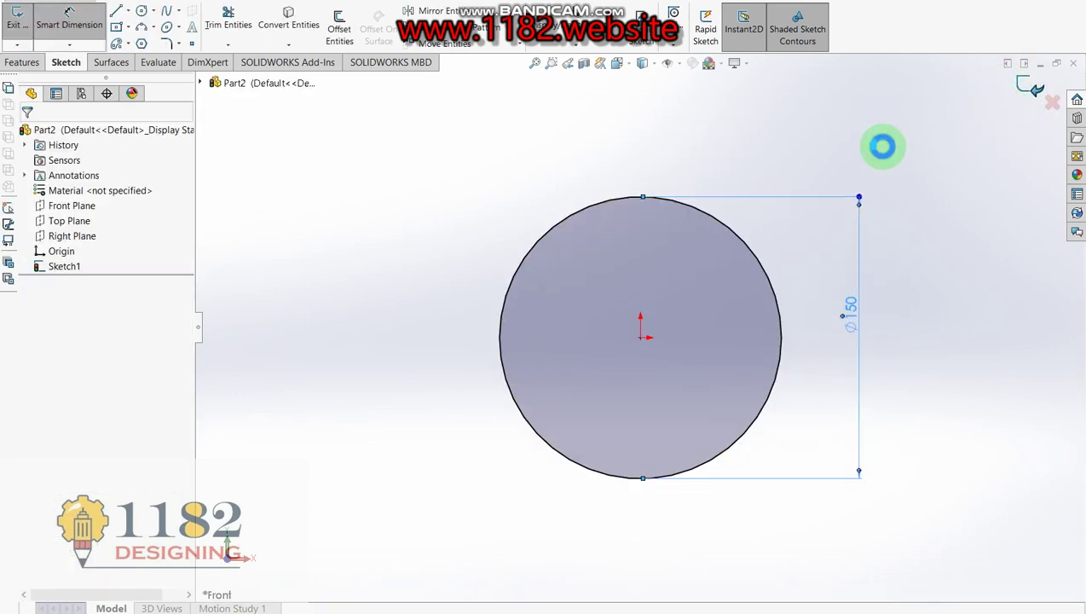
Extrude the circle 2 mm deep to form the base disc.
key(e)
click(134, 271)
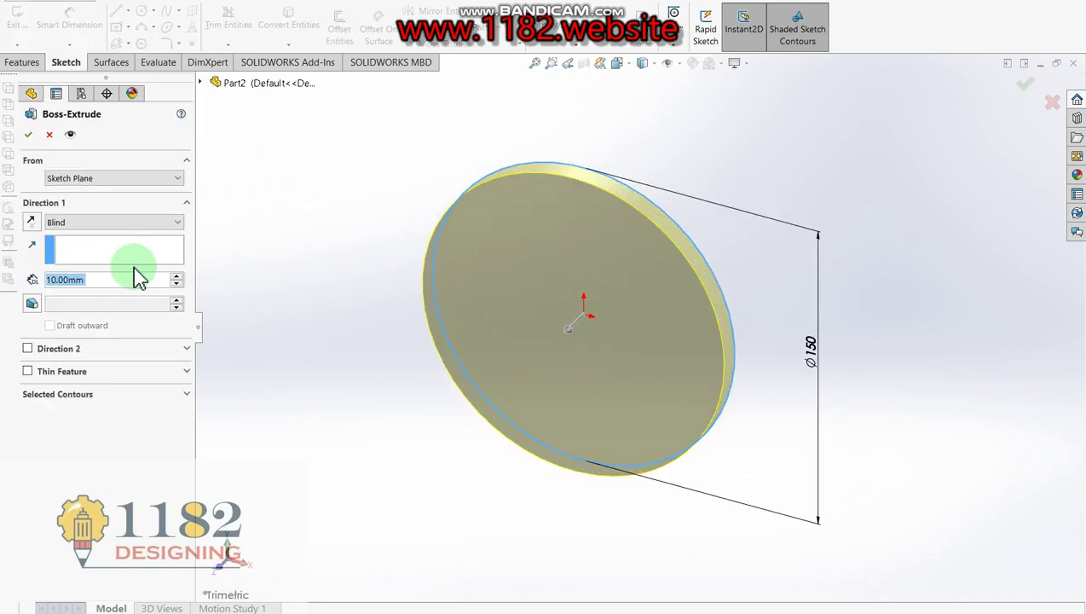
text(2)
key(Return)
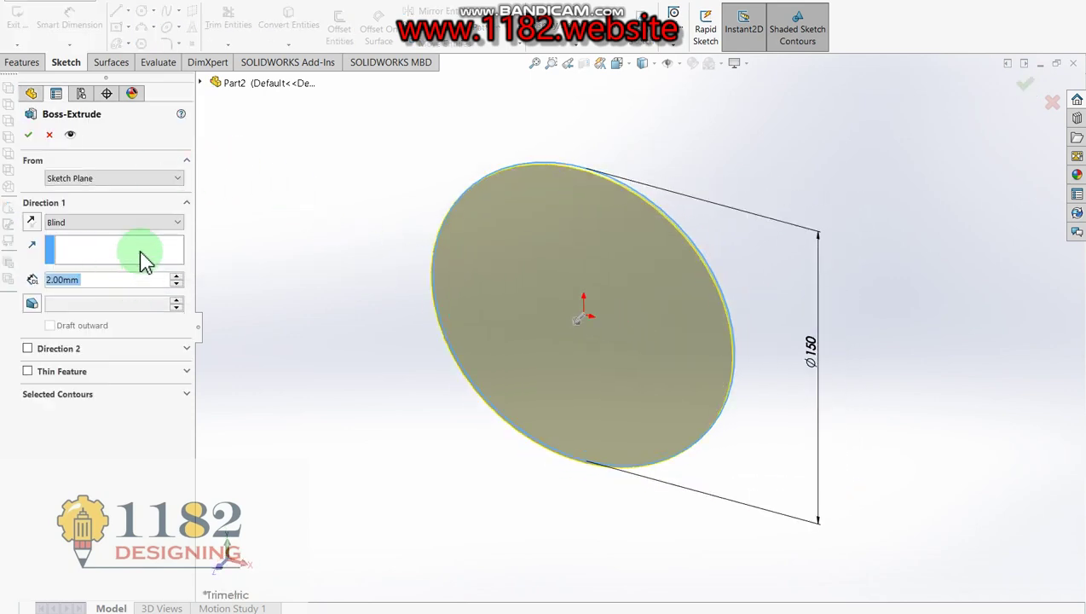
click(29, 136)
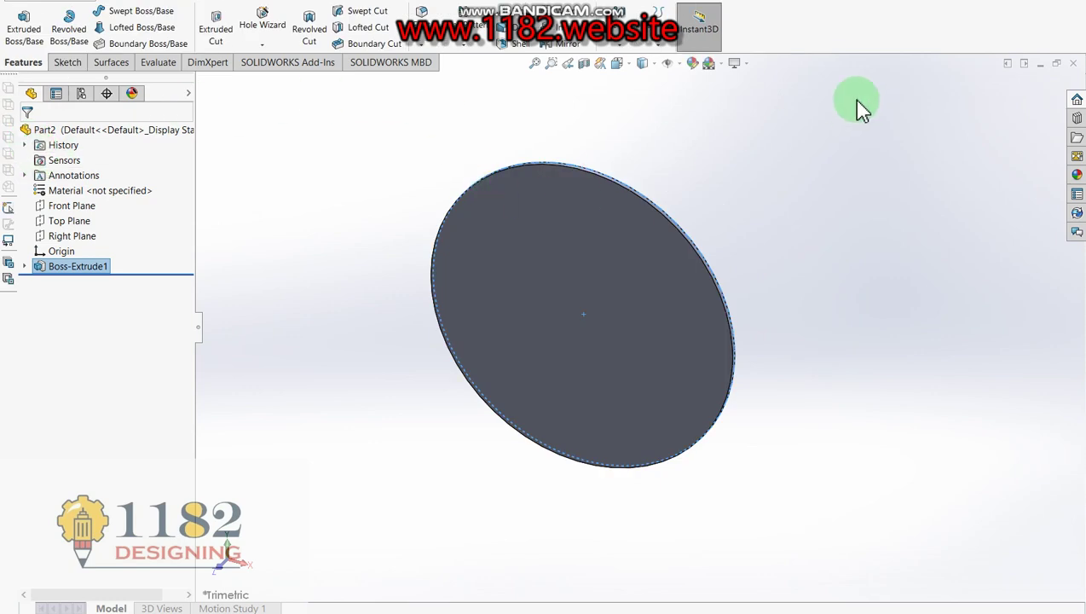
Give the disc a white appearance.
click(687, 65)
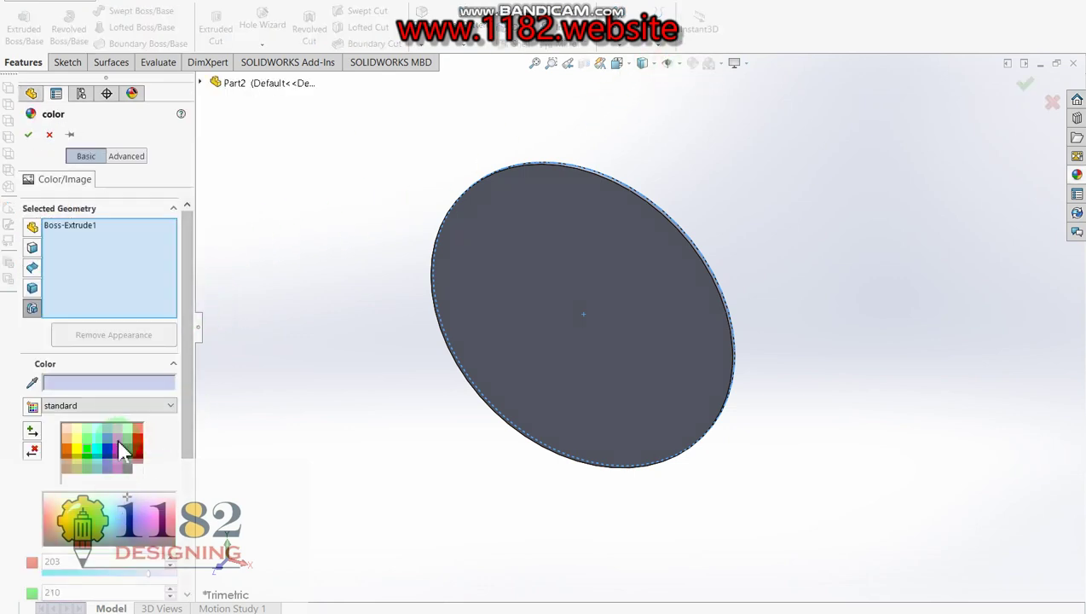
click(127, 429)
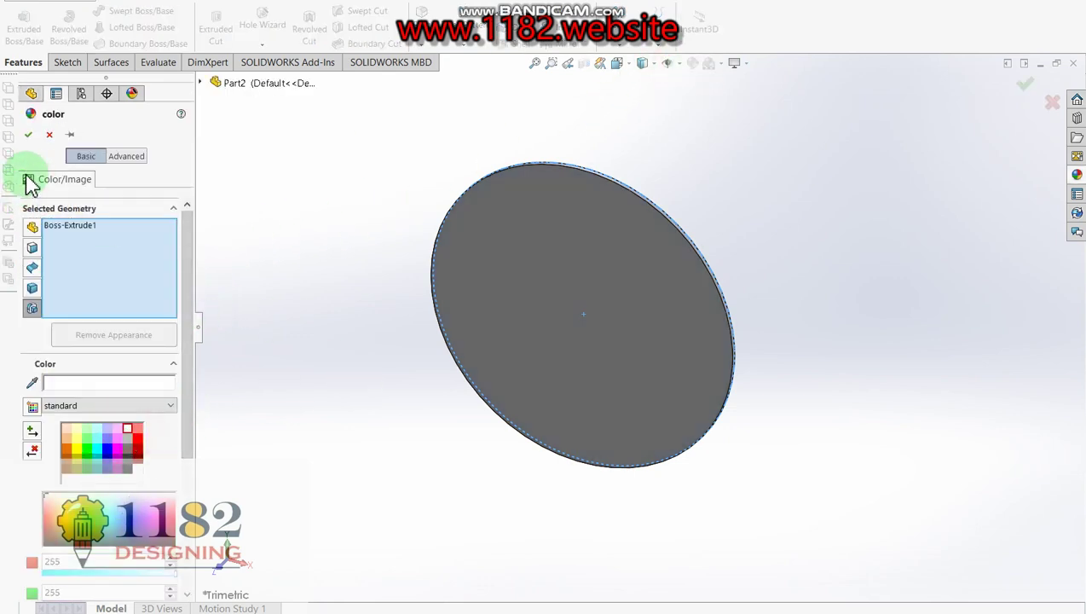
click(28, 134)
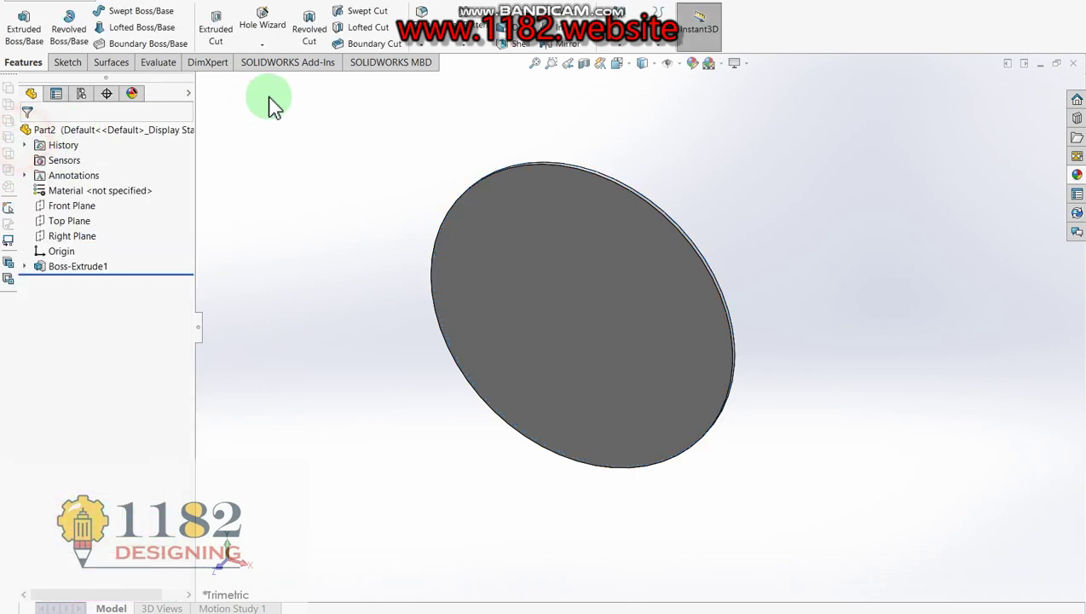
Apply a plain white background scene and select the disc's front face for sketching.
click(716, 67)
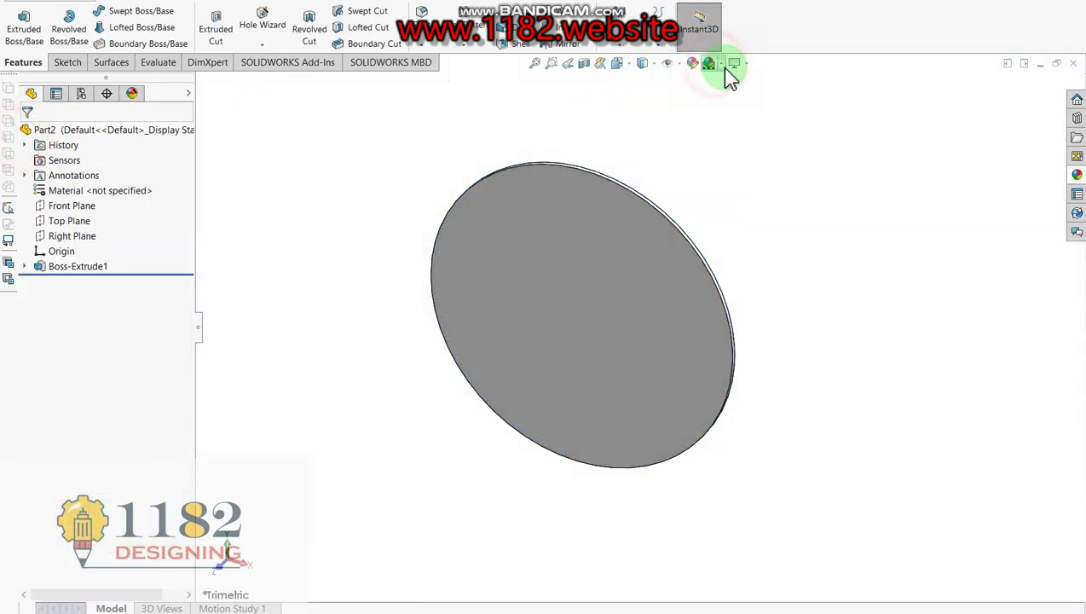
click(295, 213)
click(590, 273)
click(25, 30)
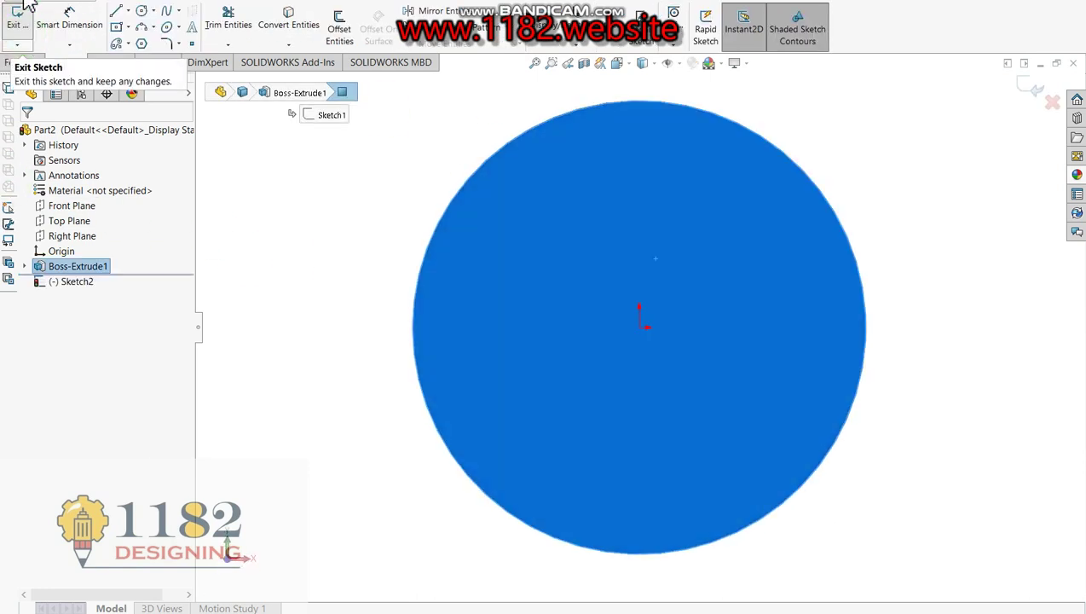
View the sketch face-on and circle the ø150, 40, 25 and 22 dimensions on the reference drawing.
click(336, 268)
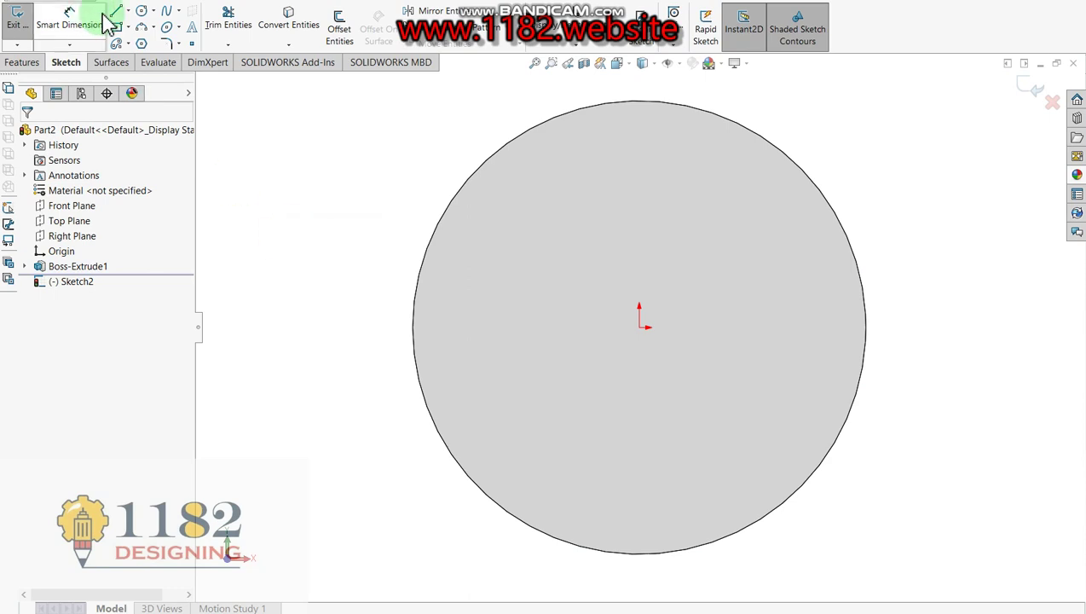
key(alt+Tab)
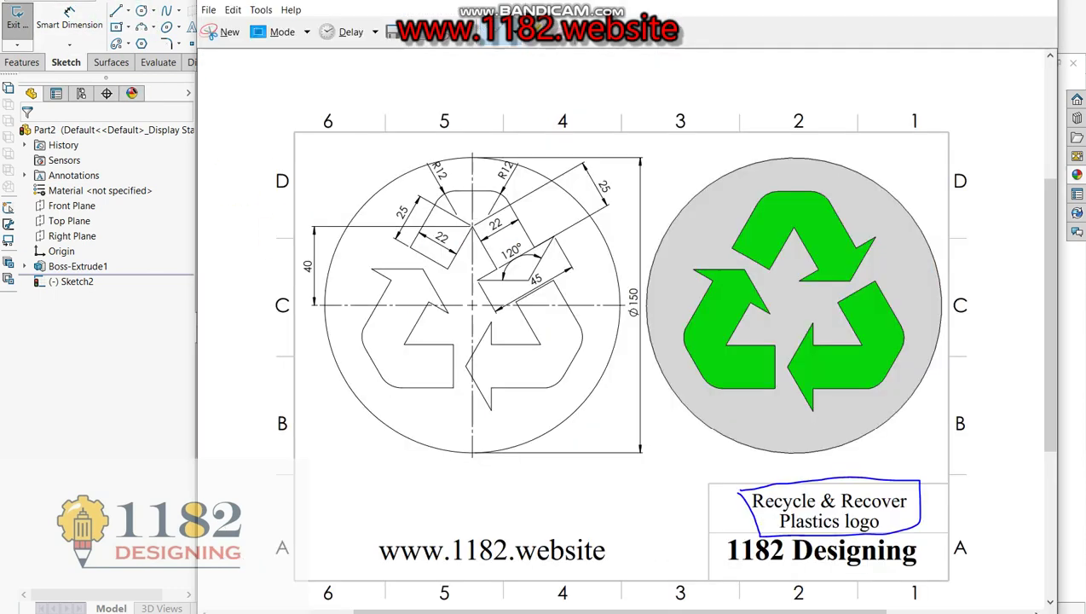
drag(629, 290, 646, 321)
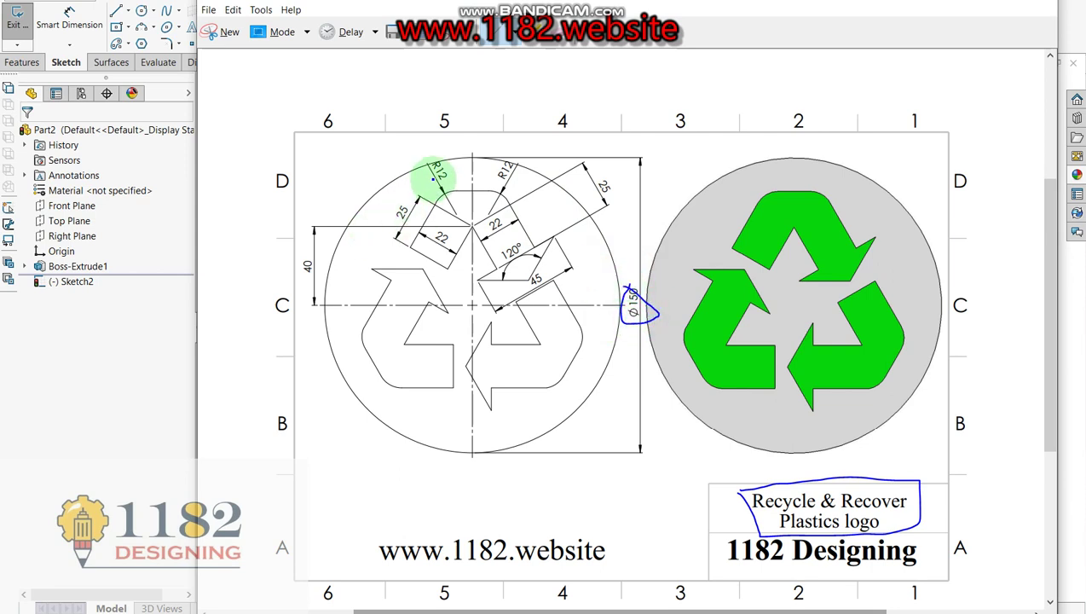
drag(301, 254, 316, 299)
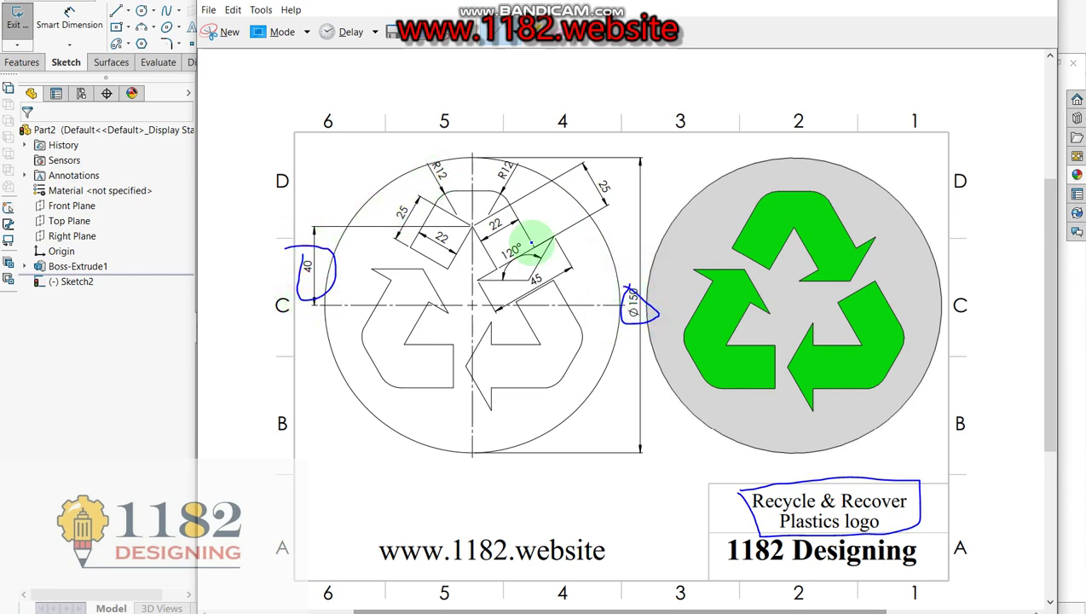
mouse_move(610, 173)
mouse_down()
mouse_move(572, 191)
mouse_move(632, 180)
mouse_up()
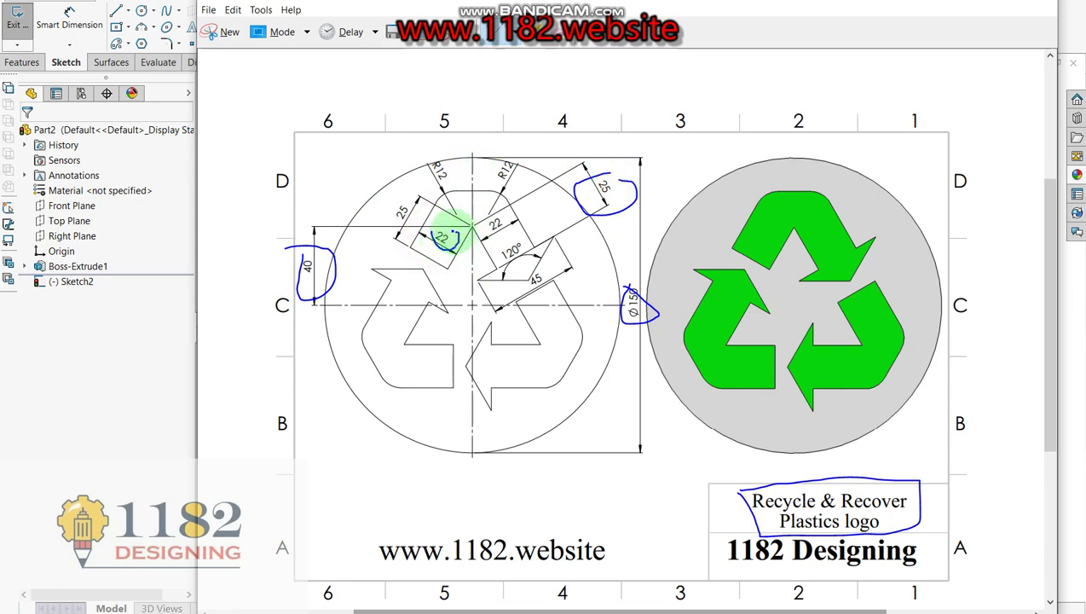
drag(482, 217, 510, 236)
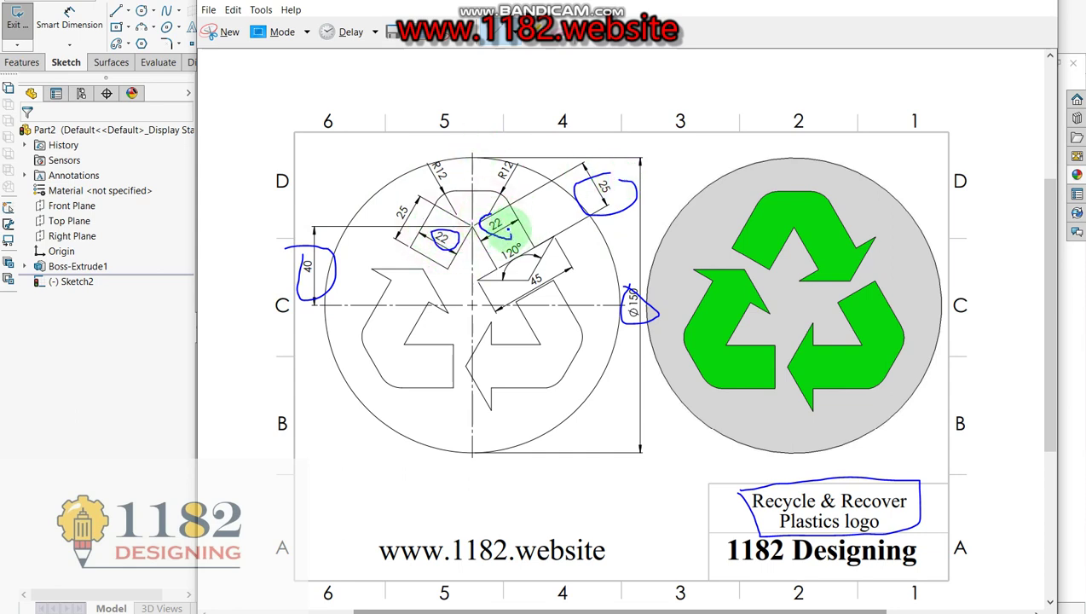
click(117, 420)
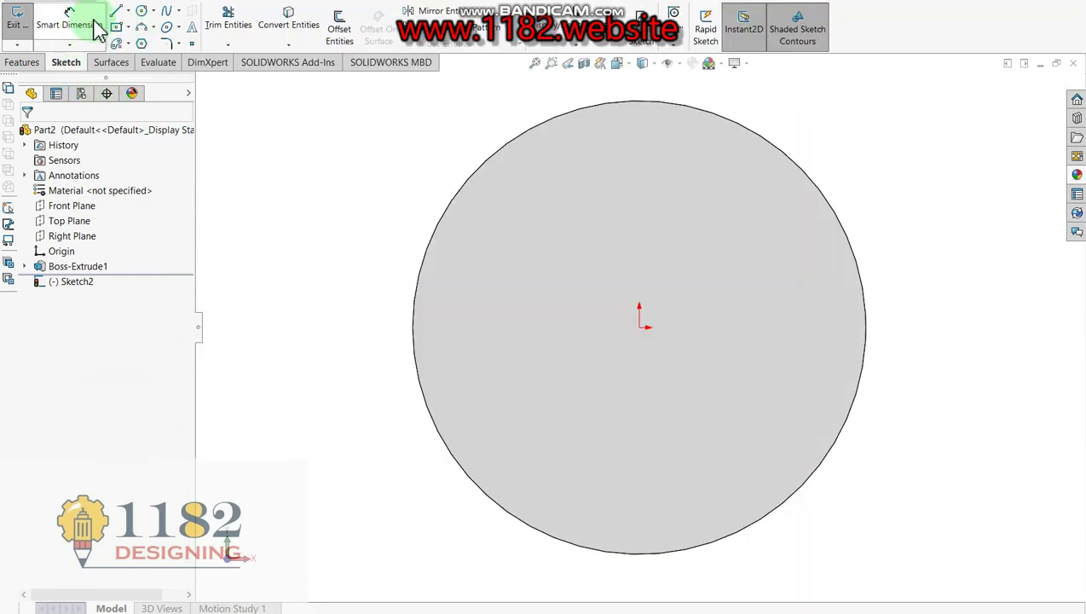
Draw two concentric three-sided polygons (triangles) centred on the origin.
click(146, 46)
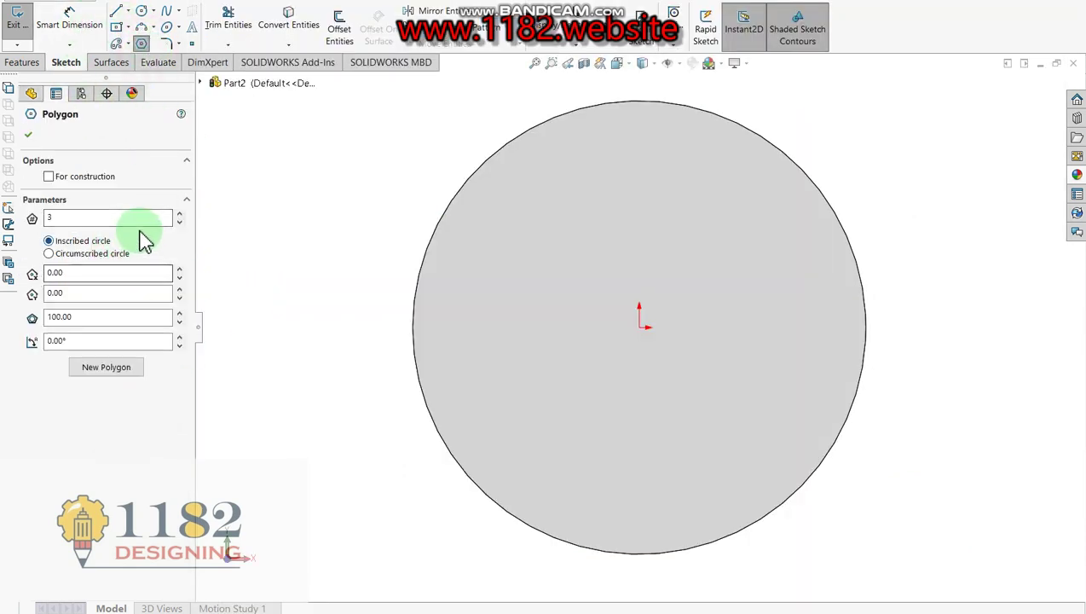
click(640, 327)
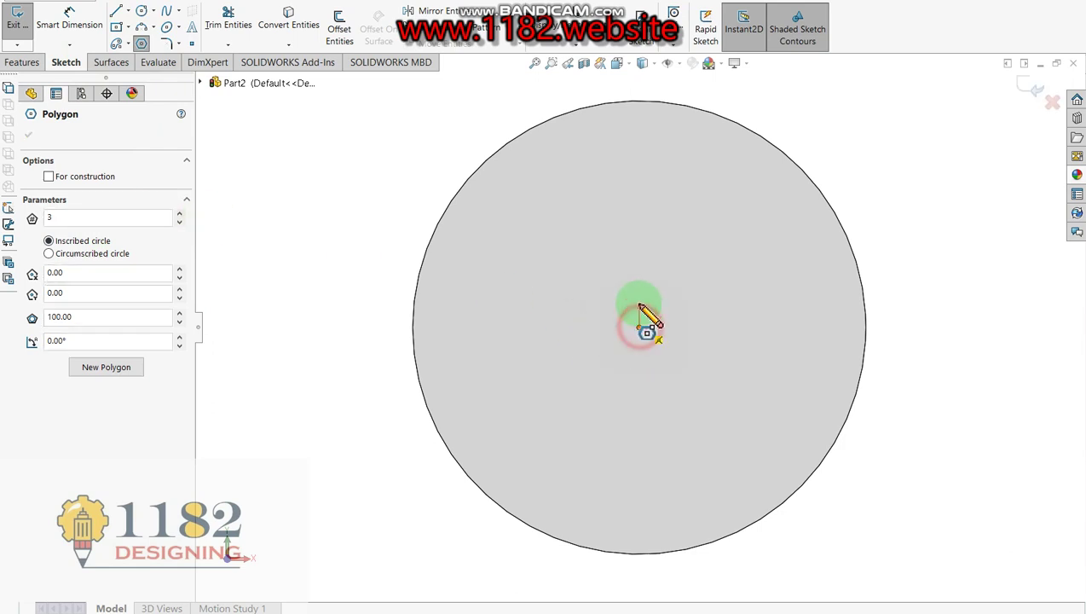
click(650, 203)
click(640, 327)
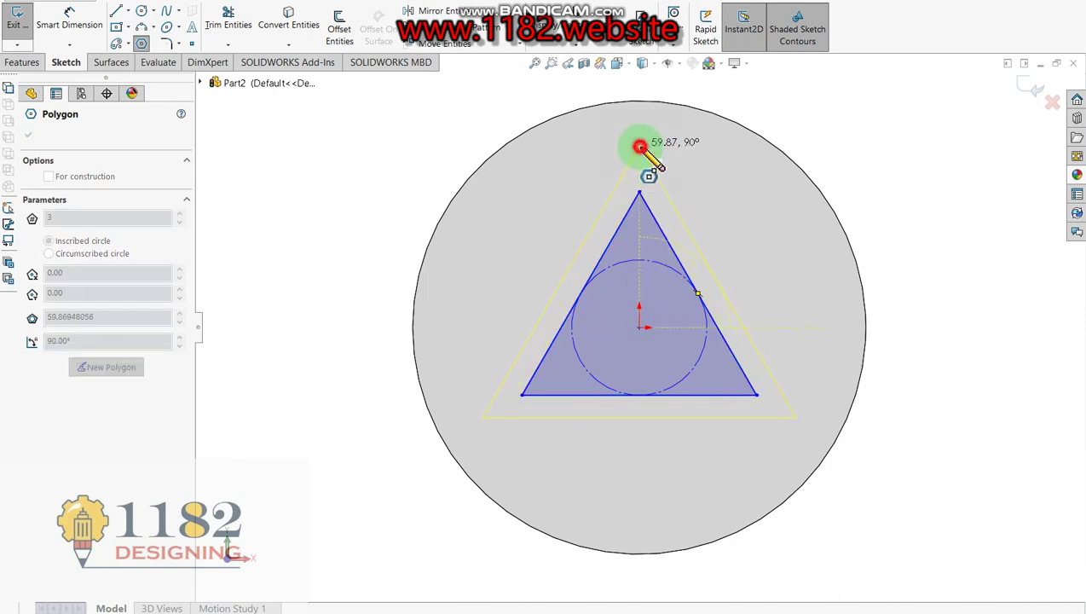
click(640, 148)
key(Escape)
Dimension the distance between the two triangles' left sides.
click(66, 17)
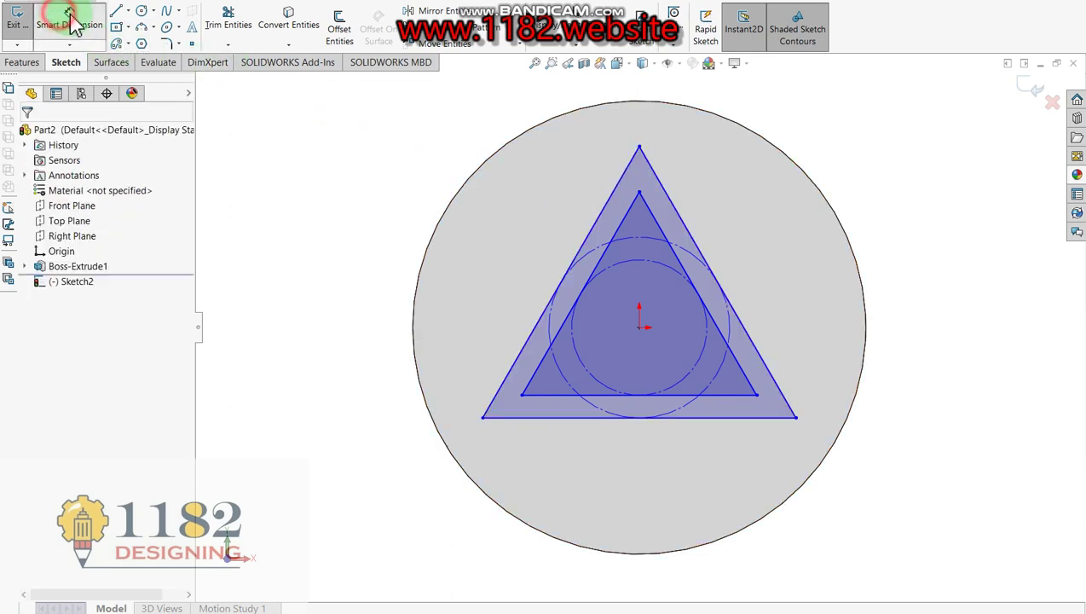
click(612, 248)
click(547, 223)
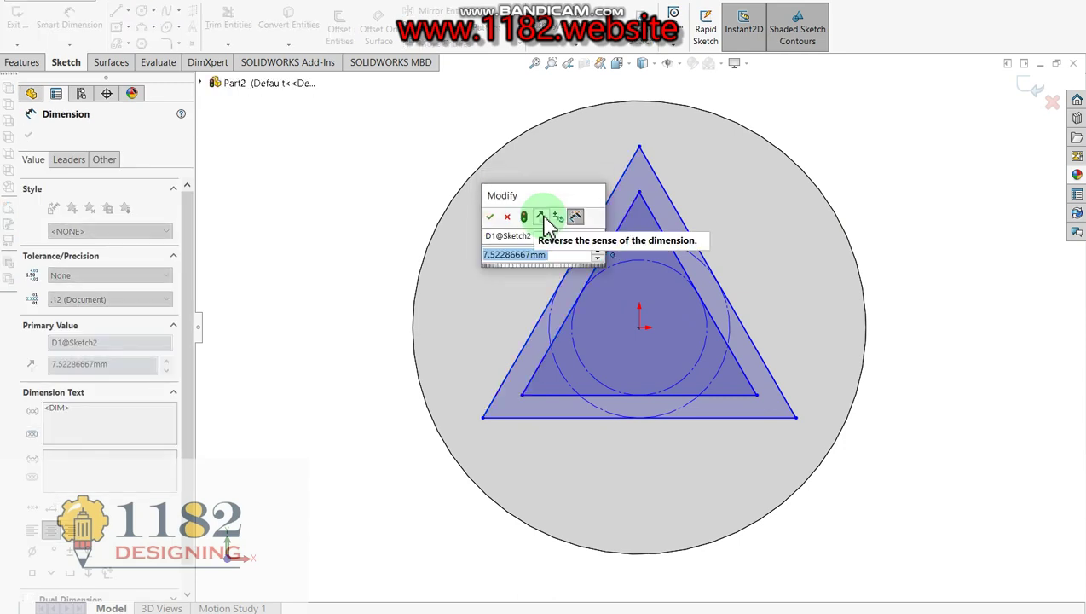
Set the triangle spacing to 22 mm and the origin-to-apex height to 40 mm.
text(22)
key(Return)
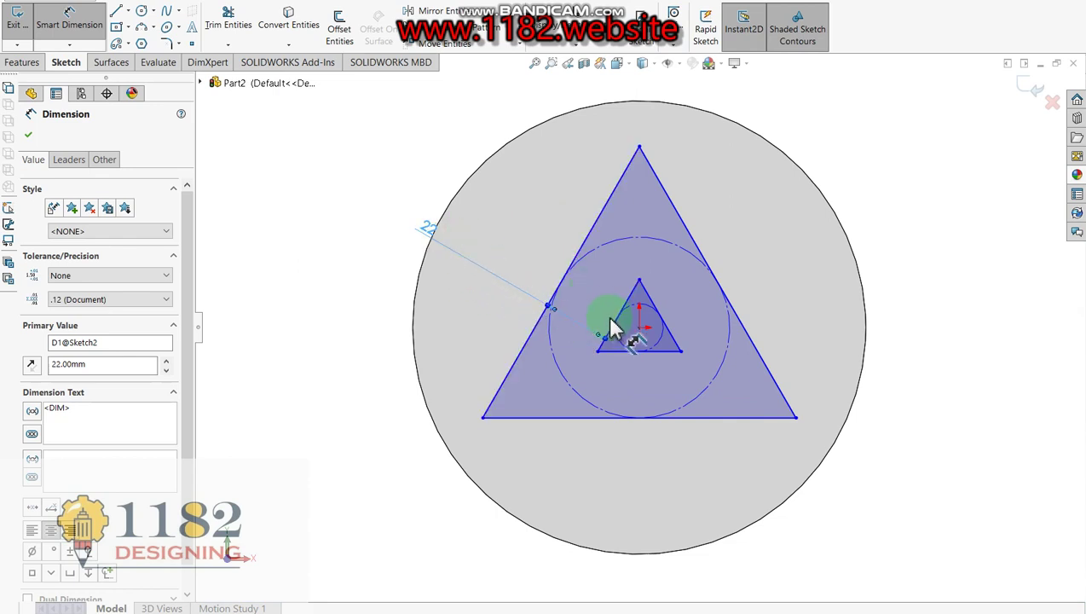
scroll(653, 341, down, 2)
scroll(653, 332, down, 3)
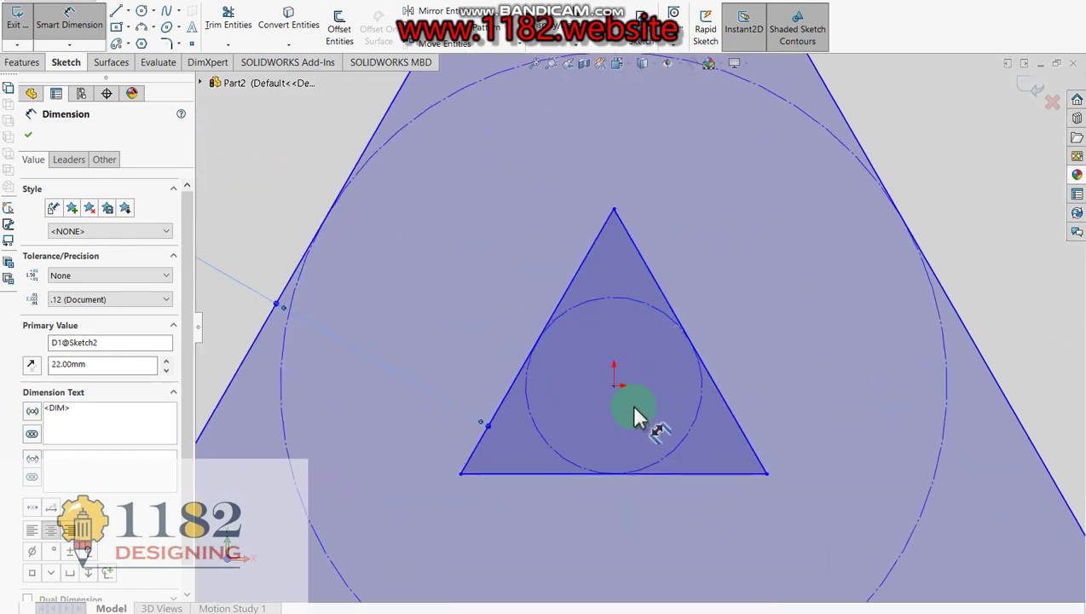
click(614, 388)
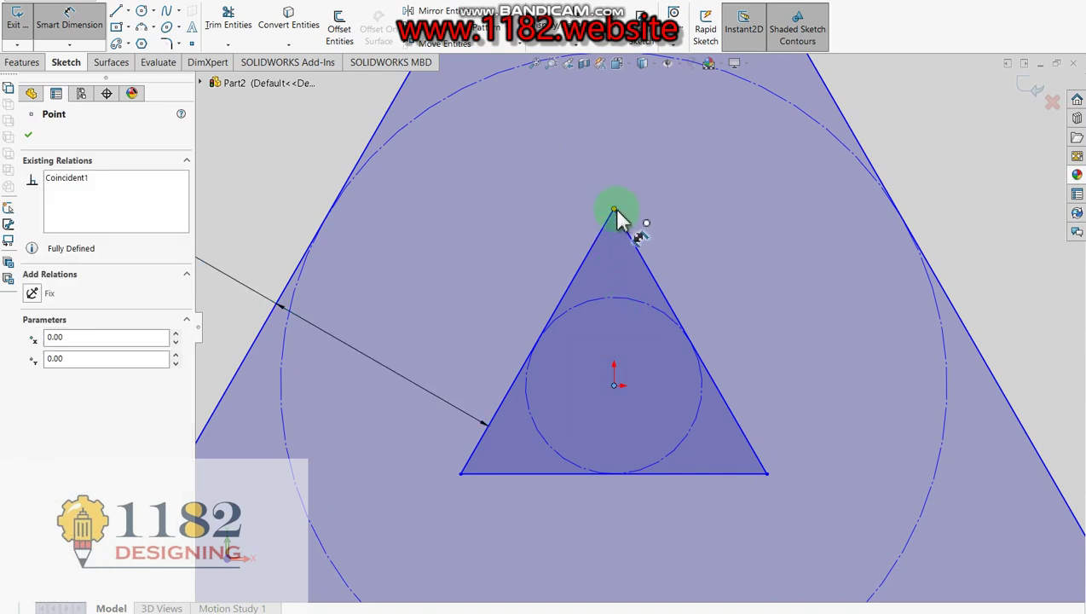
click(614, 209)
scroll(669, 213, up, 2)
scroll(682, 217, up, 2)
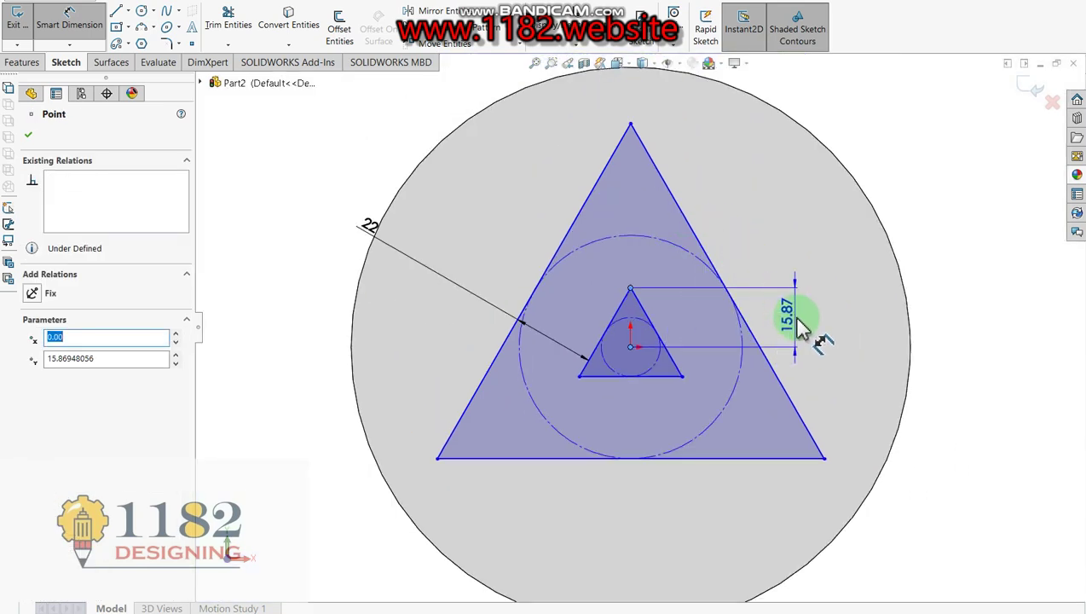
click(797, 321)
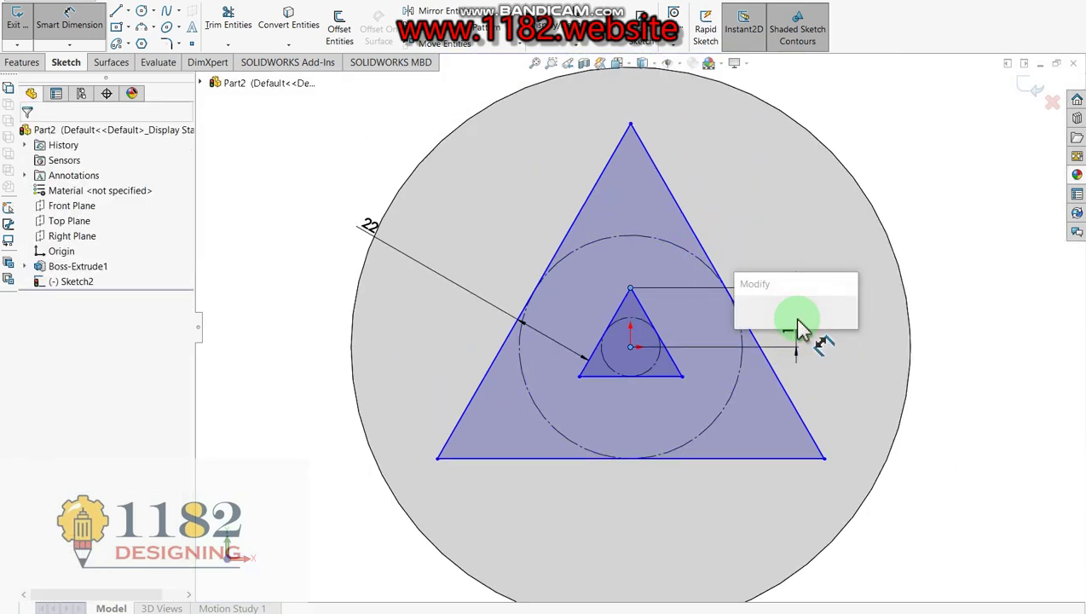
text(40)
key(Return)
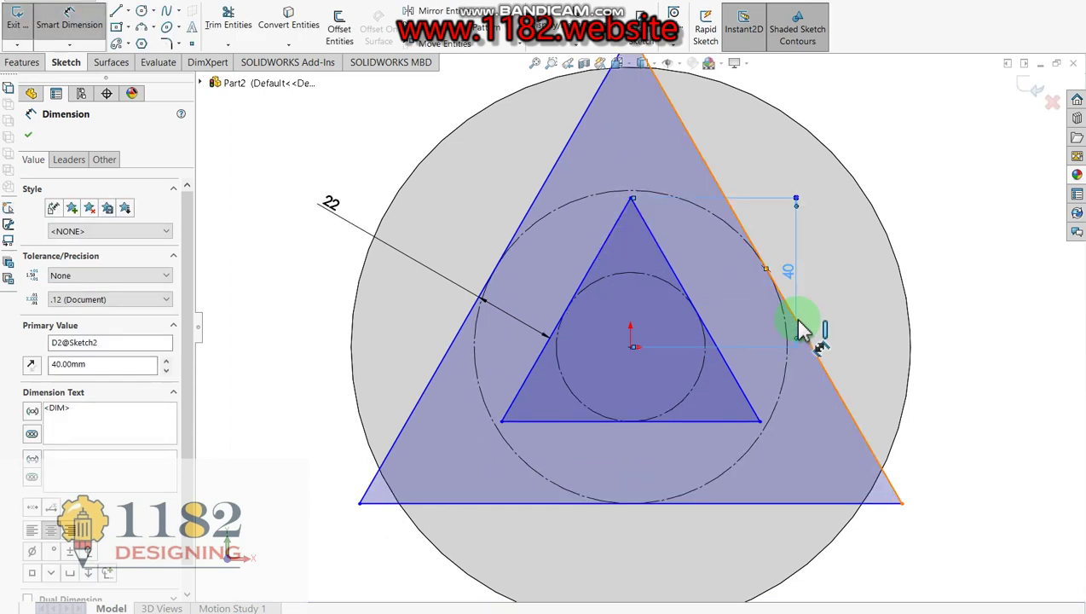
Draw a horizontal line across the big triangle near its top.
scroll(712, 314, up, 2)
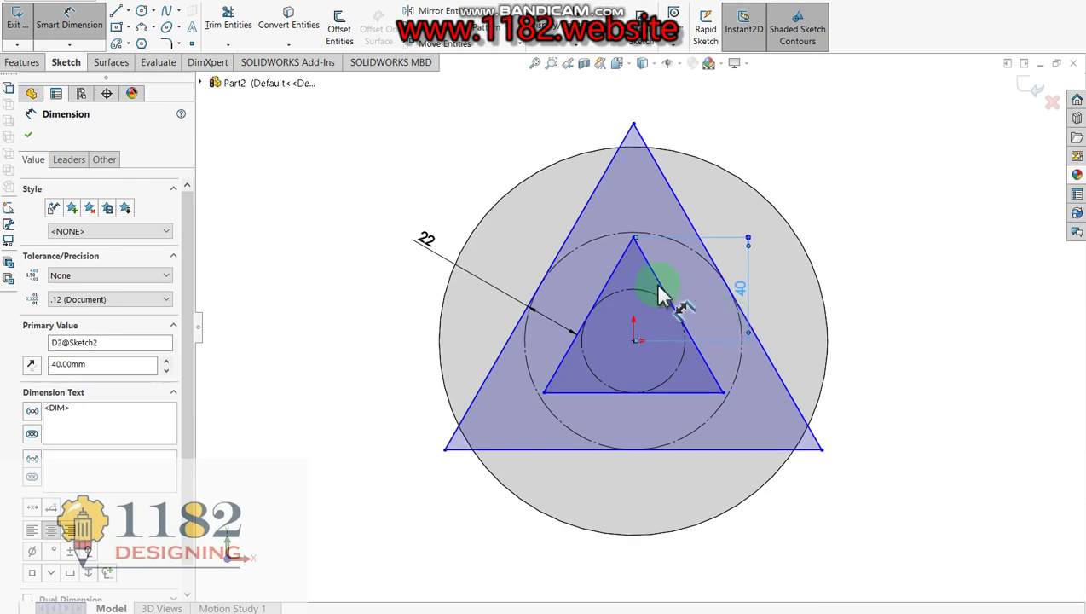
scroll(618, 264, down, 4)
scroll(627, 255, up, 1)
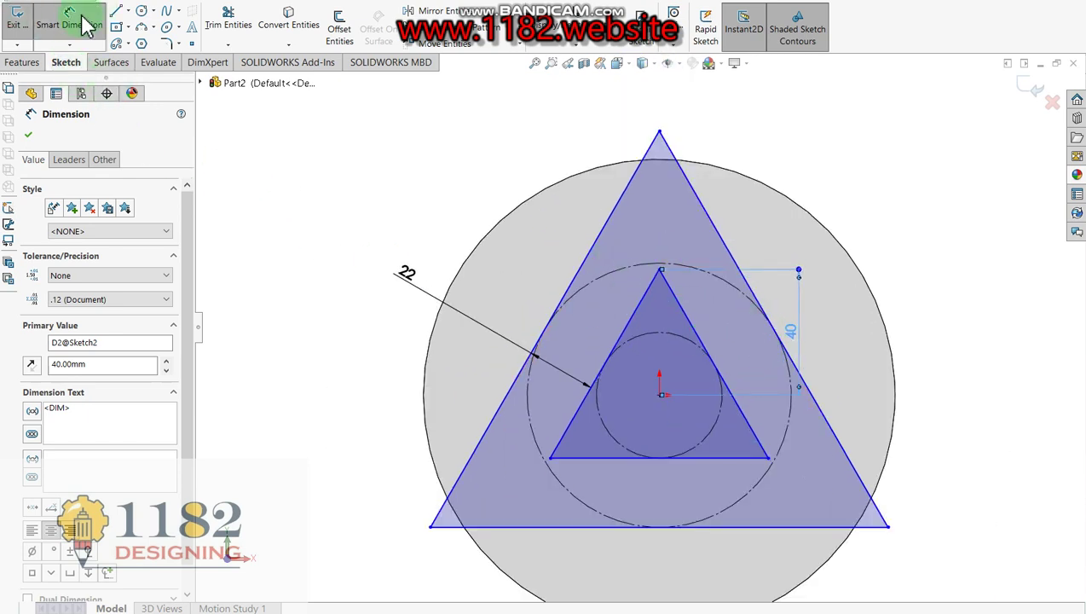
click(121, 15)
click(564, 198)
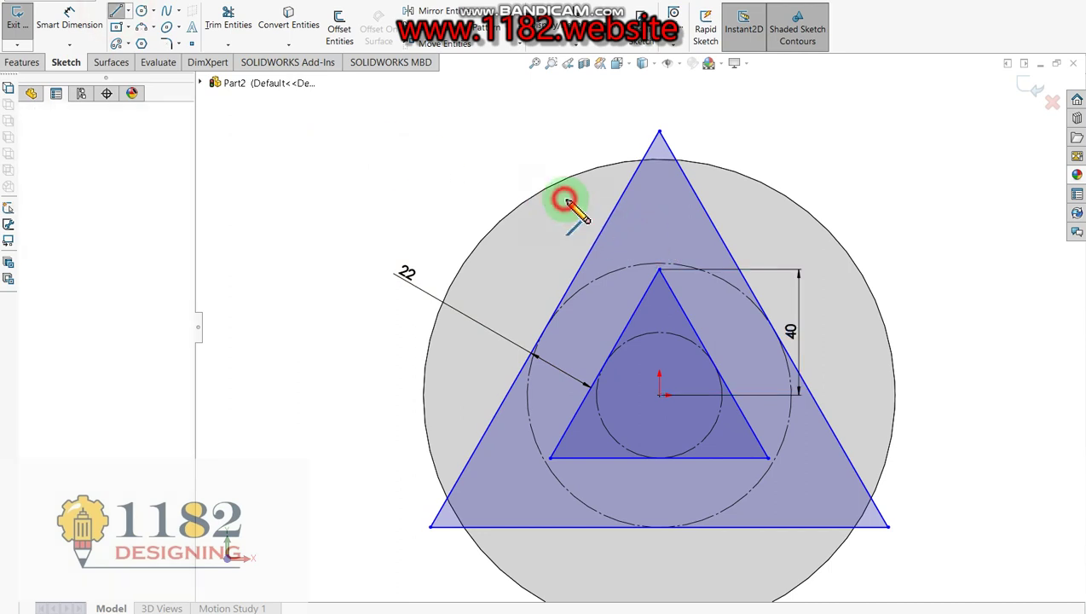
click(726, 197)
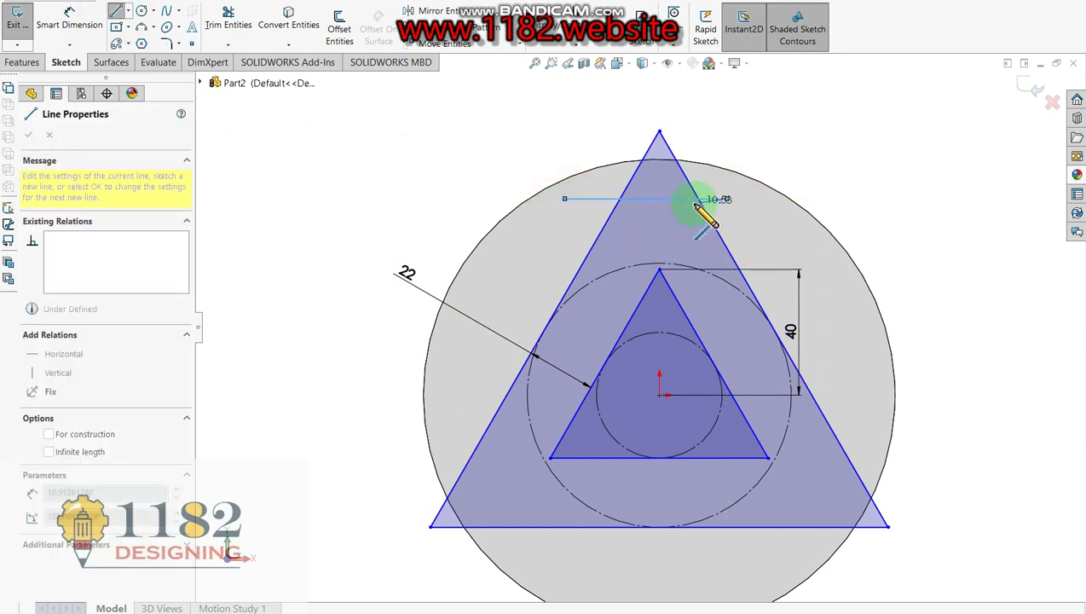
Trim off the big triangle's apex and both line stubs, leaving a flat-topped trapezoid.
key(Escape)
click(227, 17)
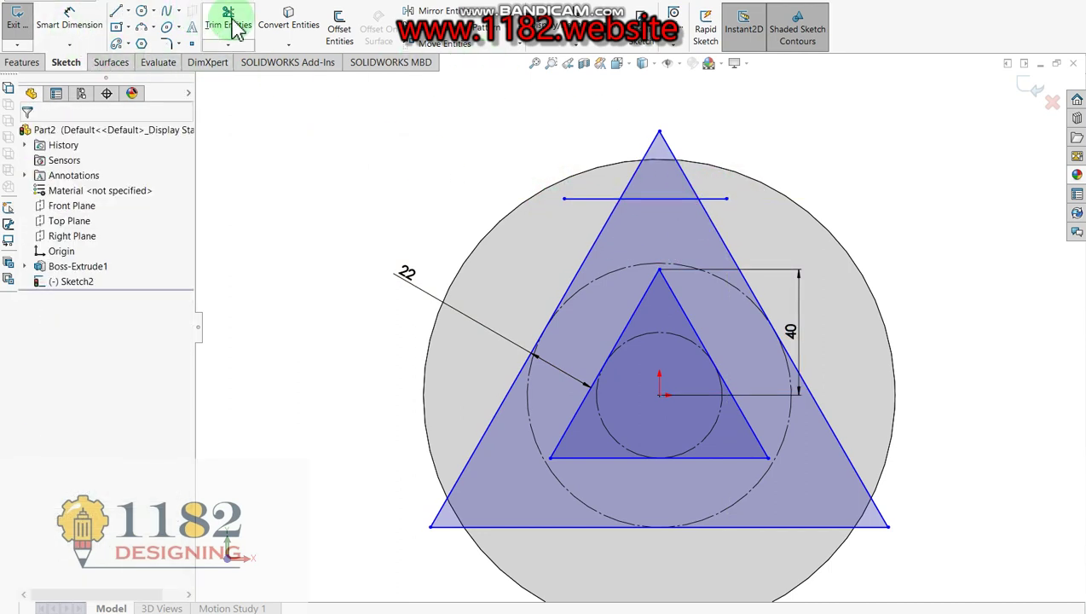
drag(581, 175, 738, 175)
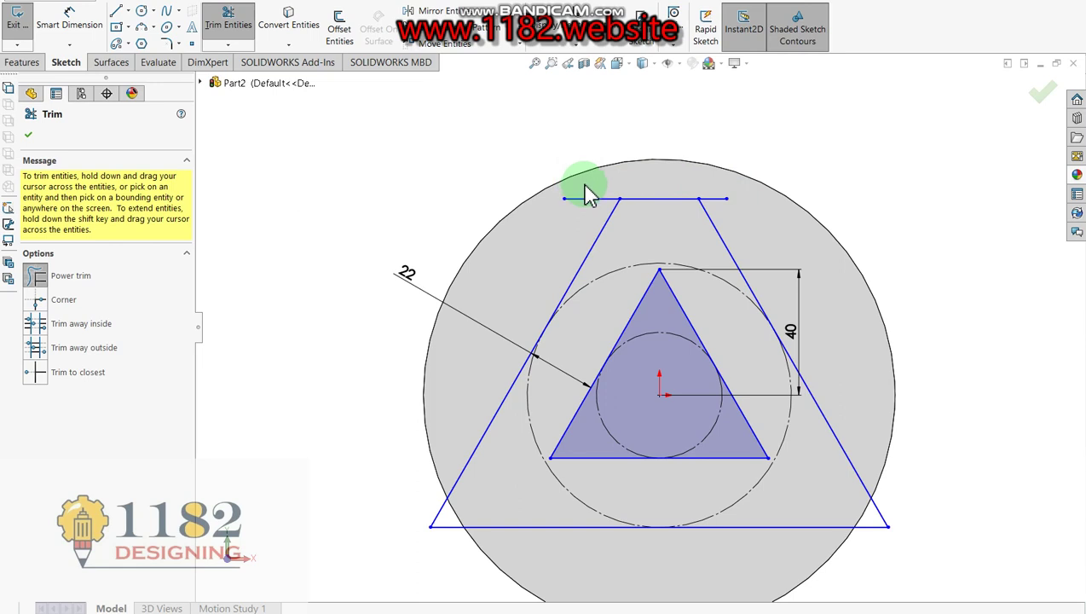
drag(584, 192, 569, 230)
scroll(716, 191, down, 2)
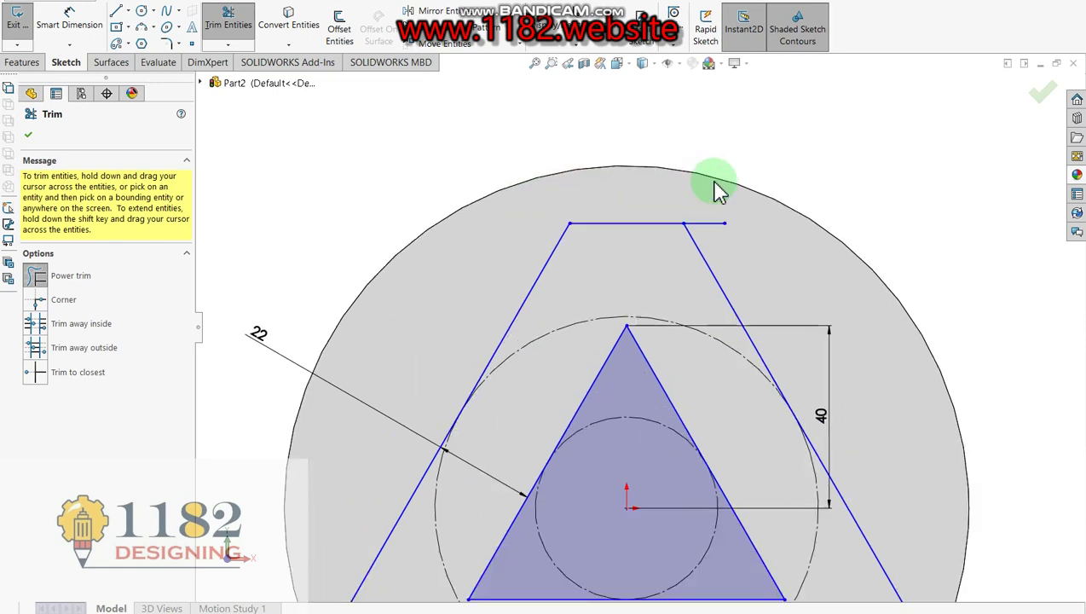
drag(715, 220, 720, 243)
scroll(725, 244, up, 3)
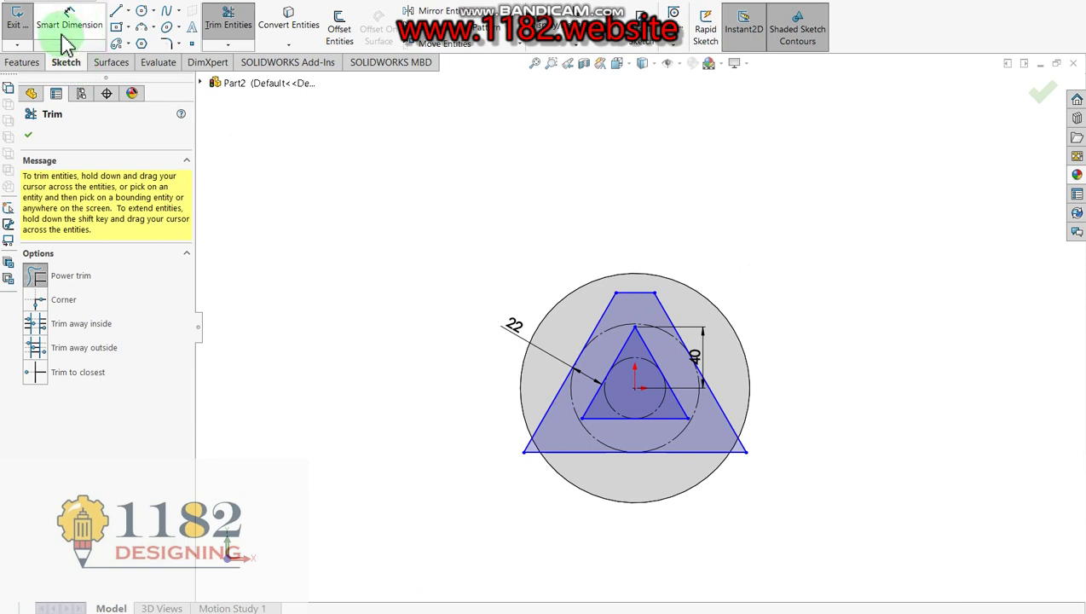
click(29, 139)
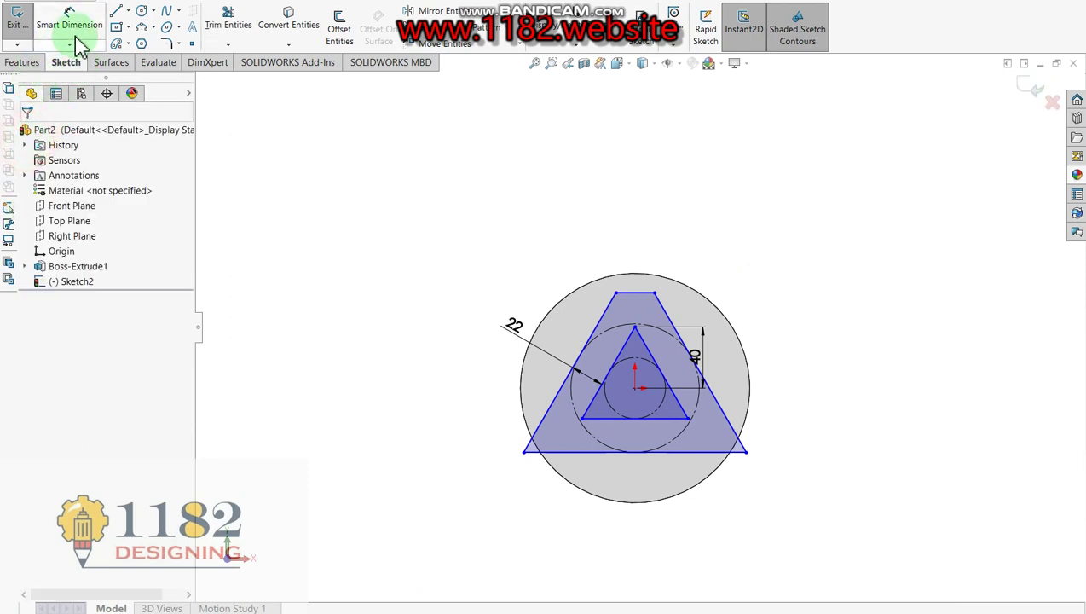
Dimension the inner and outer right edges 22 mm apart and resolve the dimension prompt.
click(75, 30)
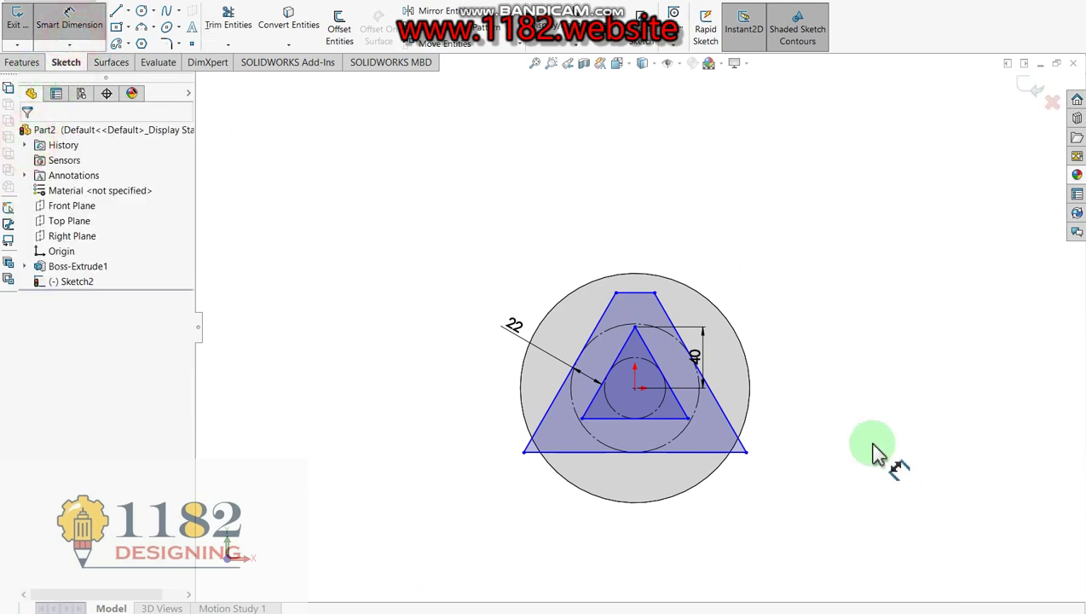
click(658, 362)
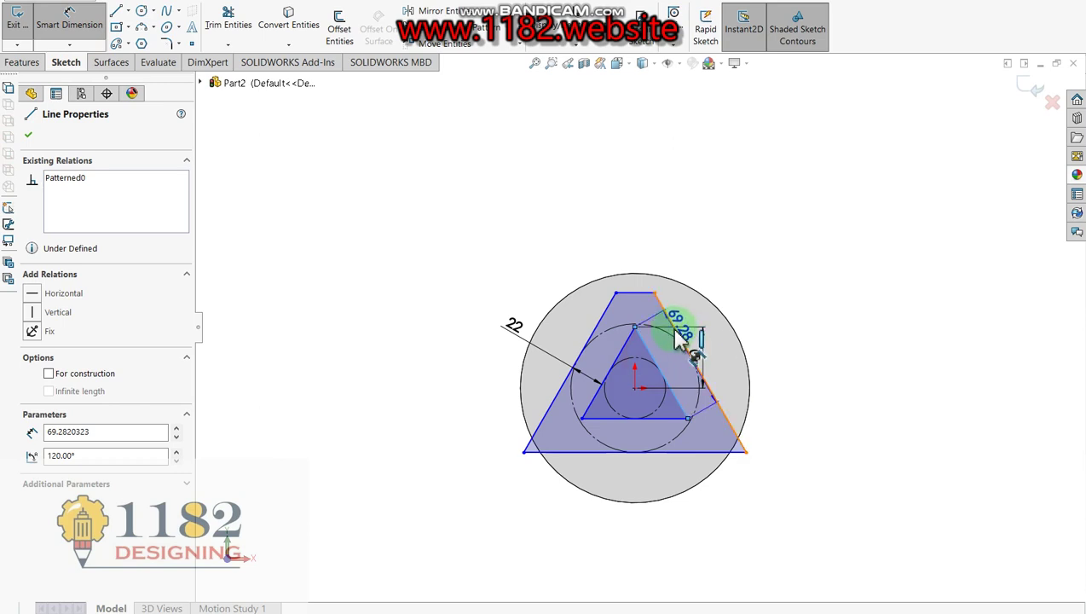
click(694, 358)
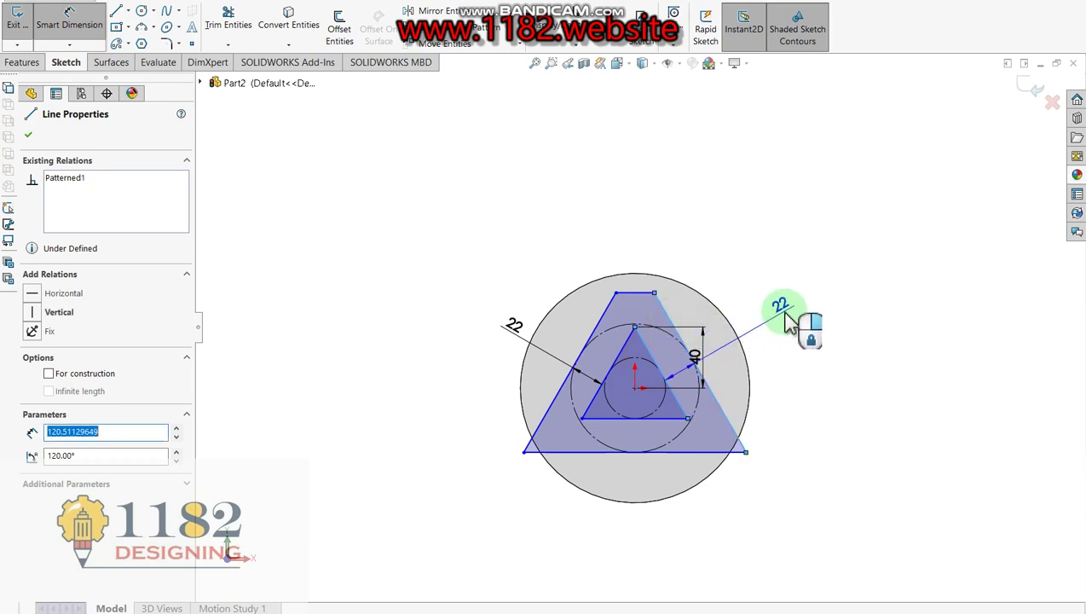
click(779, 307)
click(725, 264)
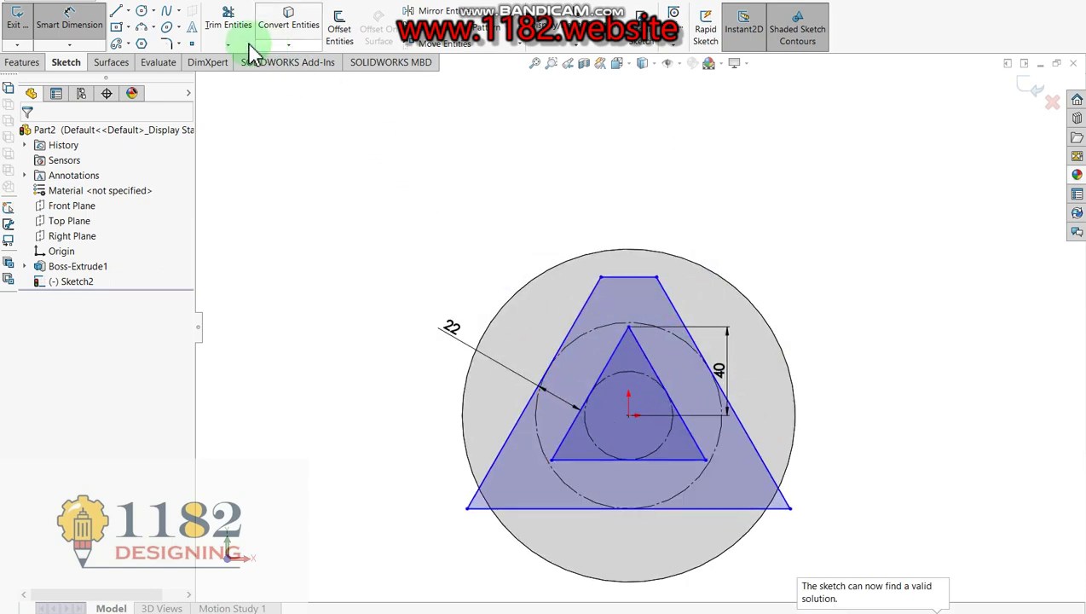
Start Sketch Fillet and circle the R12 radius on the reference drawing.
click(176, 46)
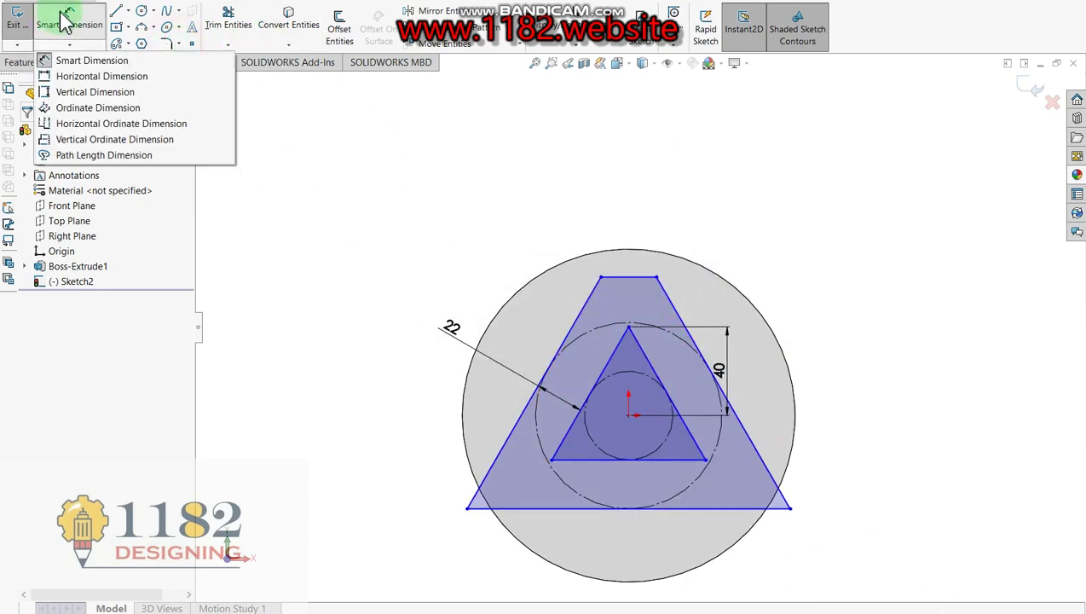
click(317, 187)
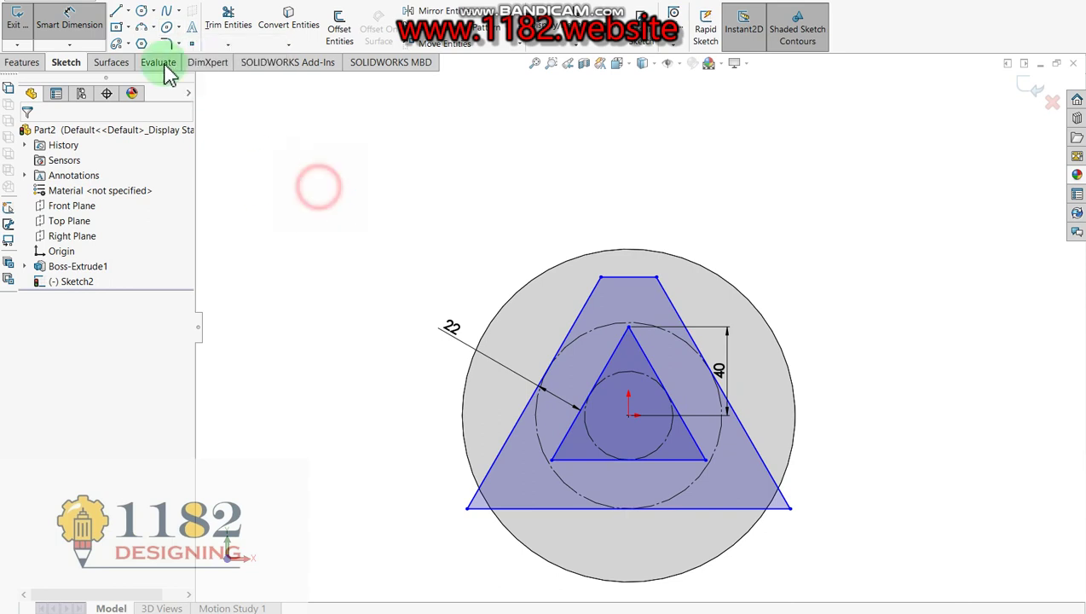
click(168, 43)
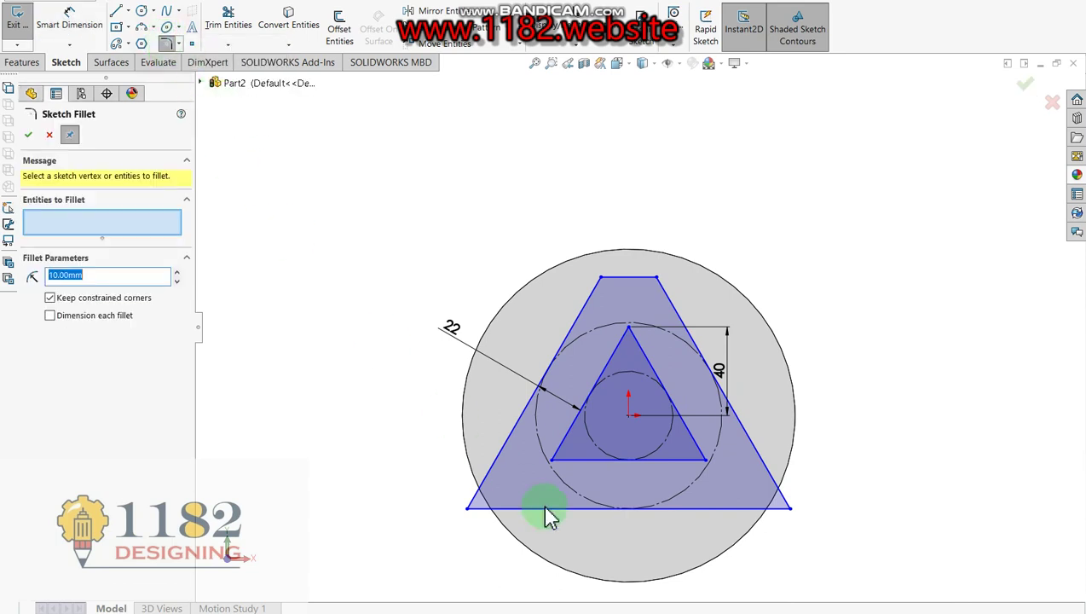
key(alt+Tab)
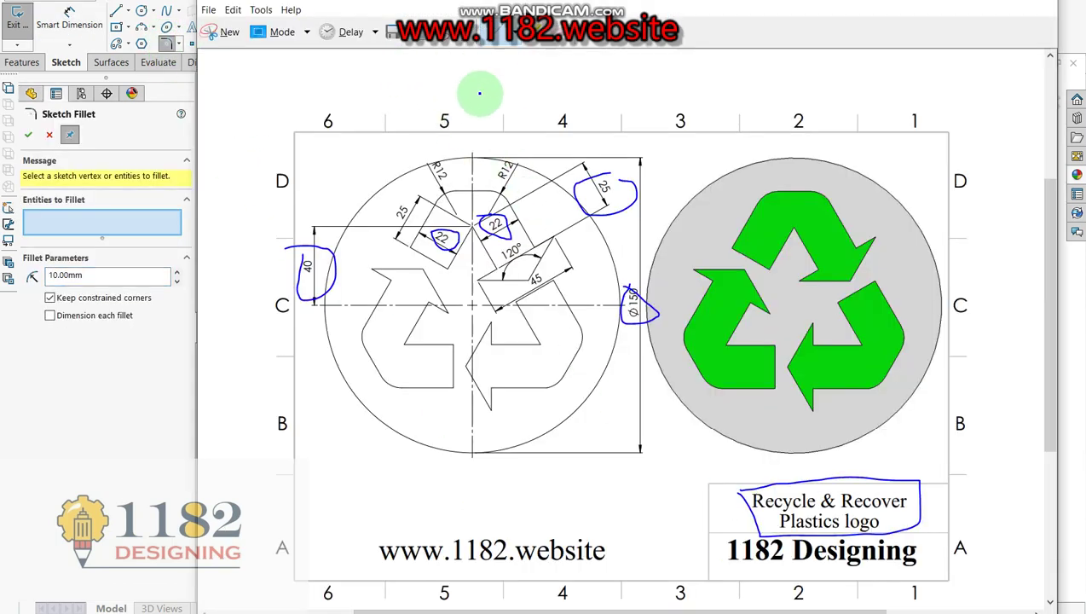
drag(416, 170, 437, 160)
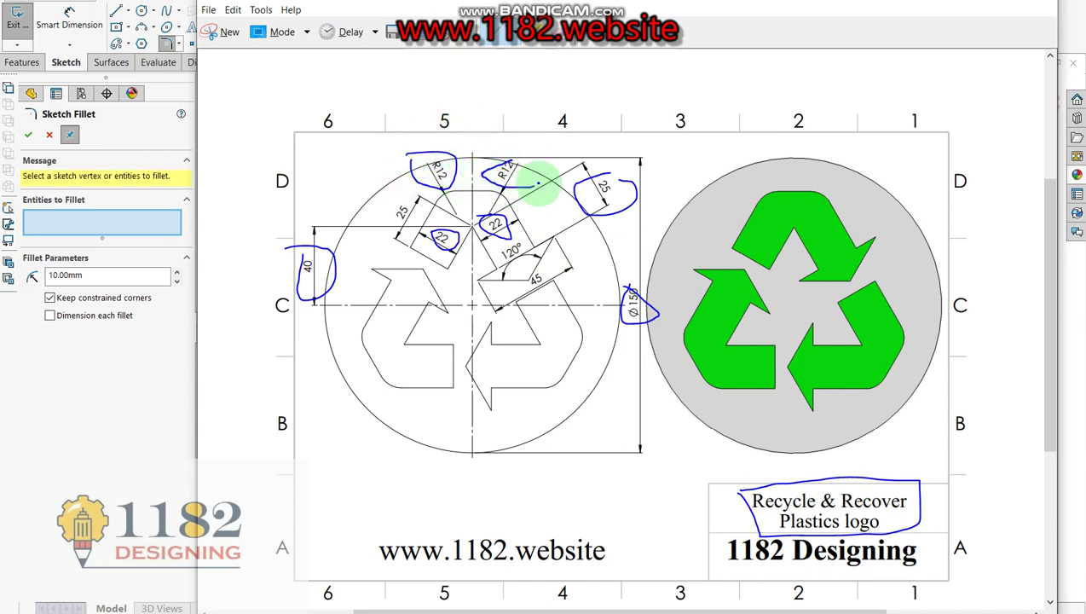
click(75, 442)
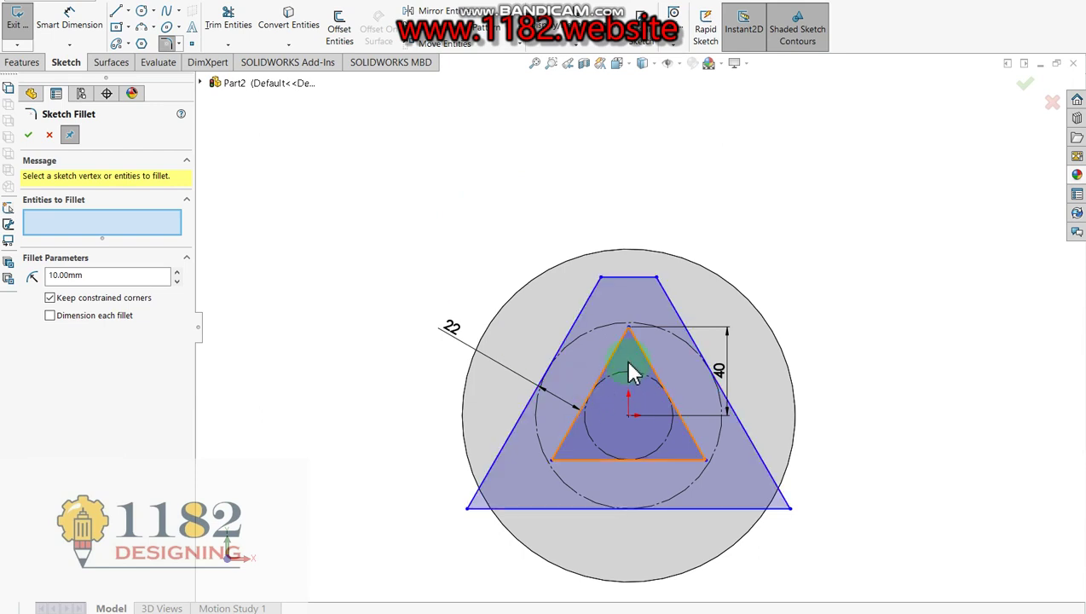
Round both top corners of the trapezoid with 12 mm sketch fillets.
click(611, 281)
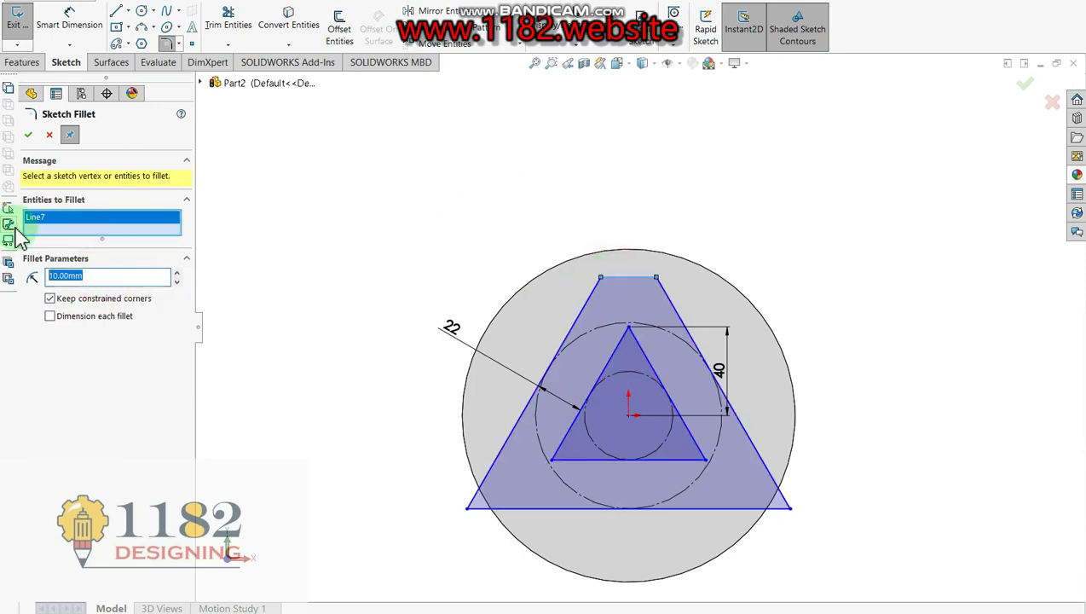
text(12)
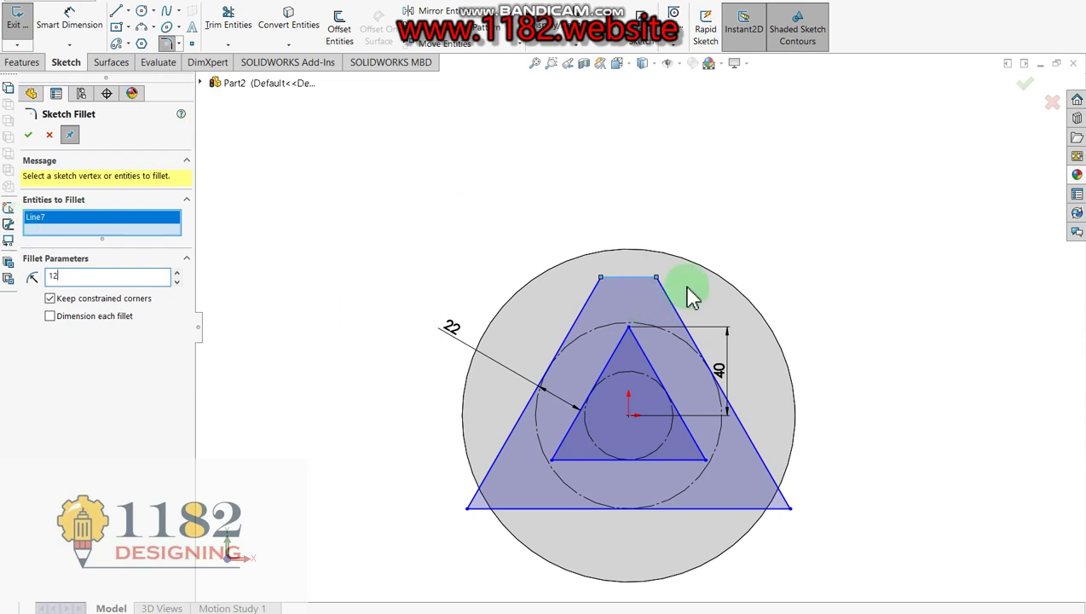
click(592, 300)
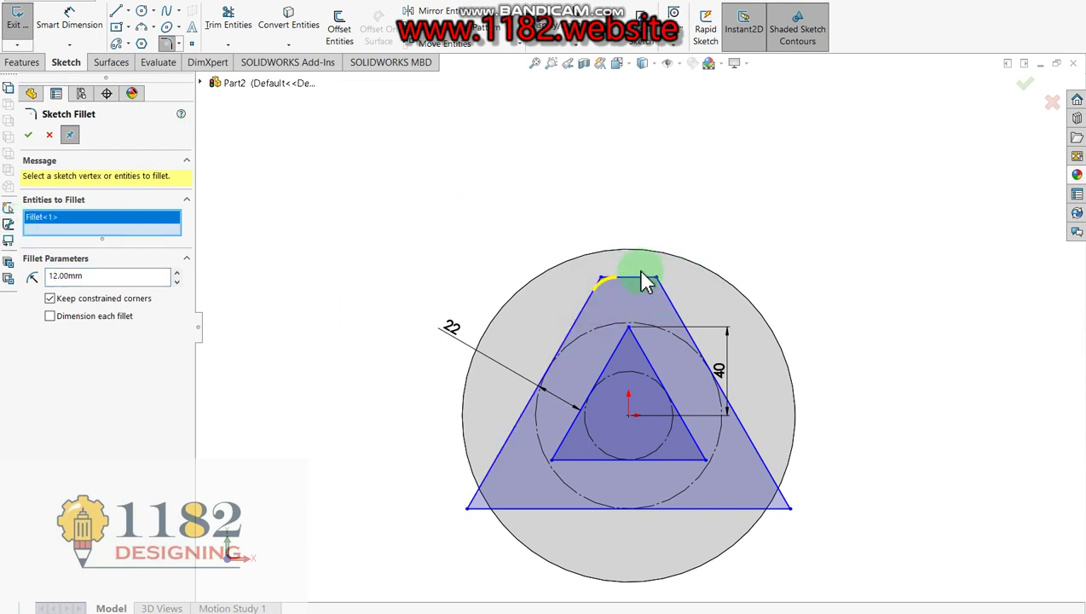
click(645, 288)
click(668, 299)
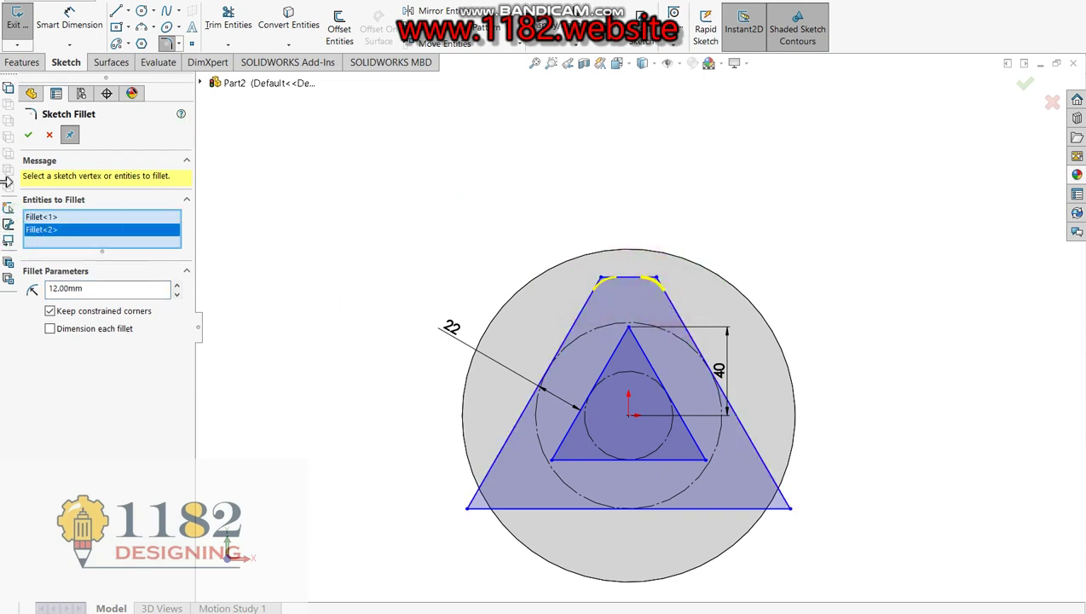
click(27, 137)
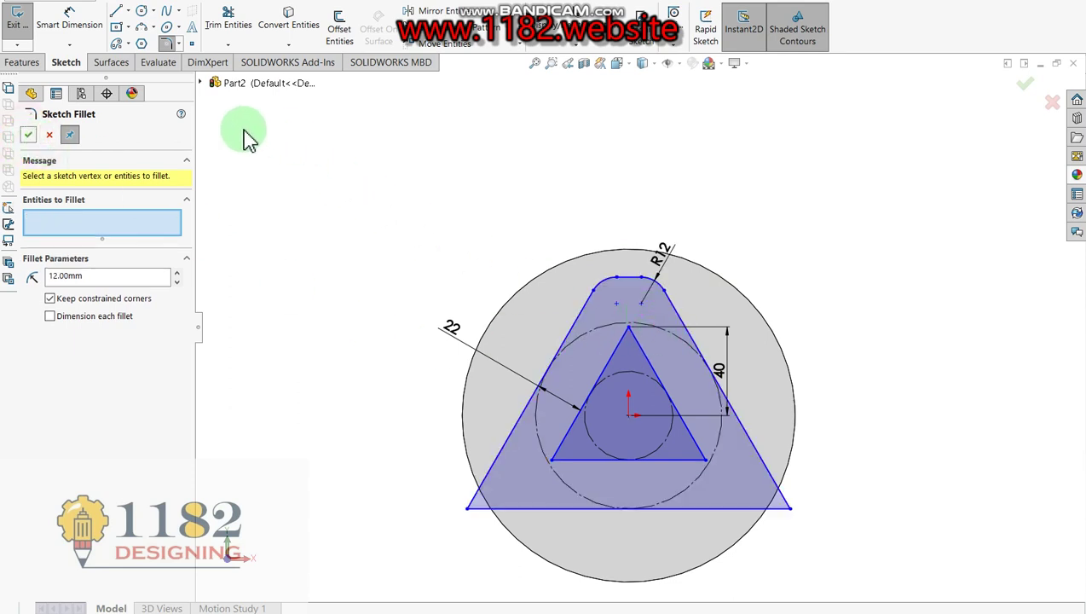
click(120, 11)
Draw a slanted line from inside the trapezoid to its right edge.
scroll(673, 367, down, 2)
scroll(663, 364, down, 2)
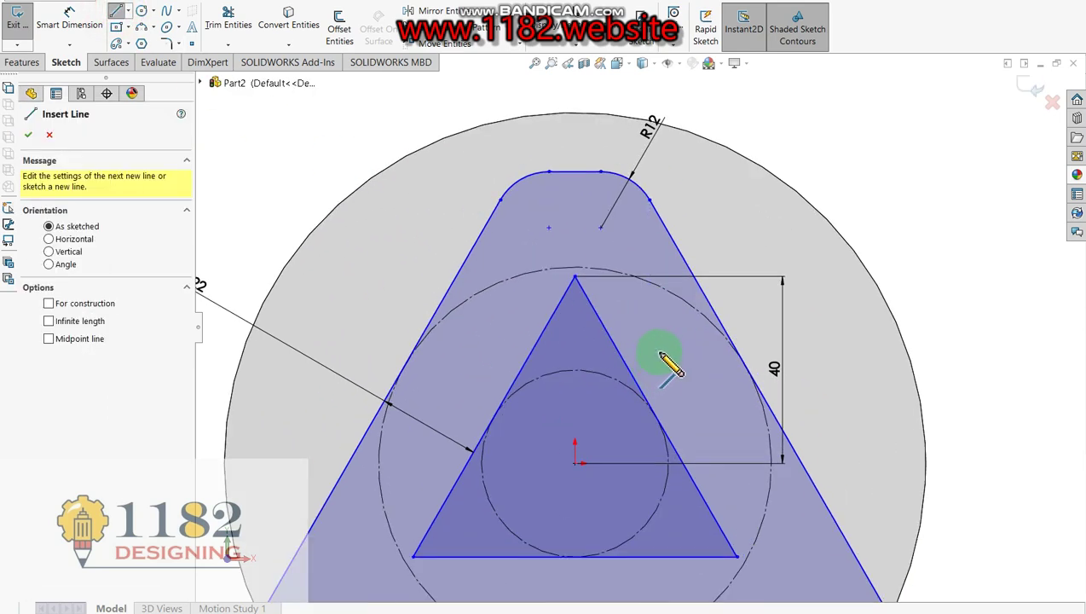
click(611, 373)
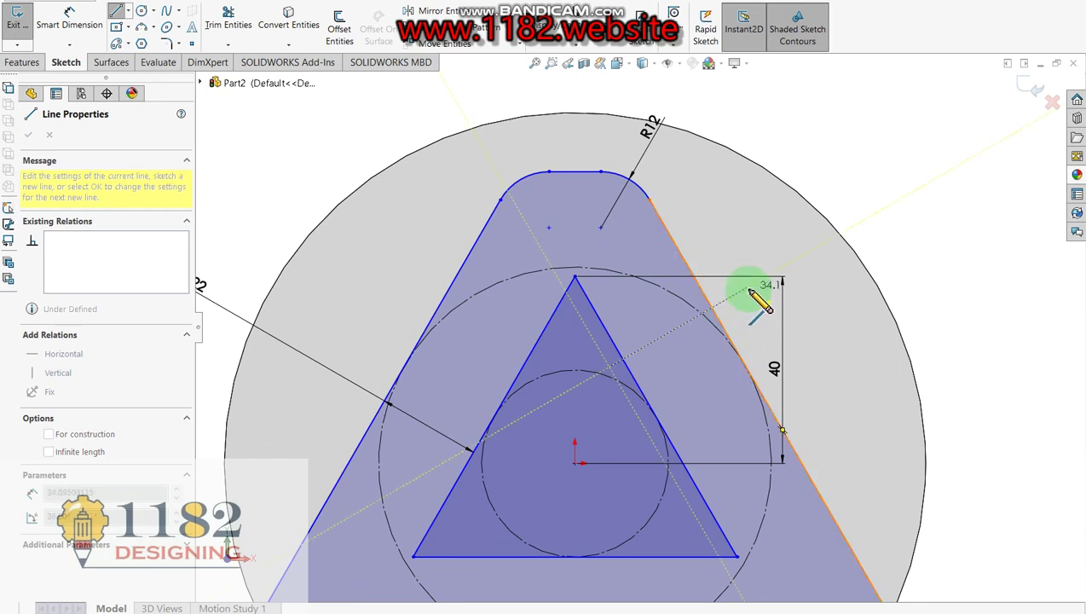
click(747, 287)
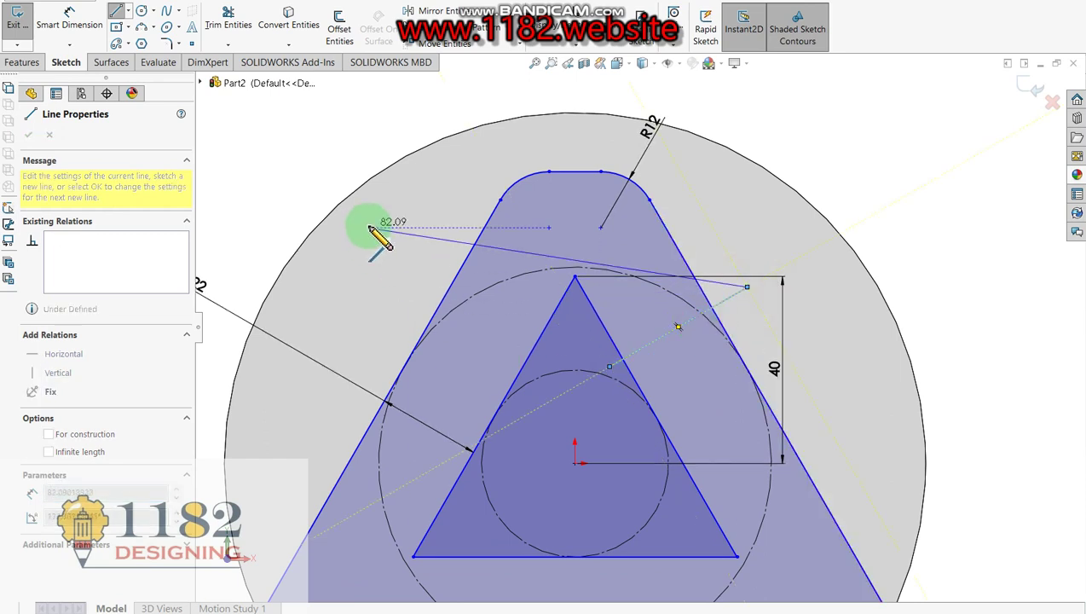
key(Escape)
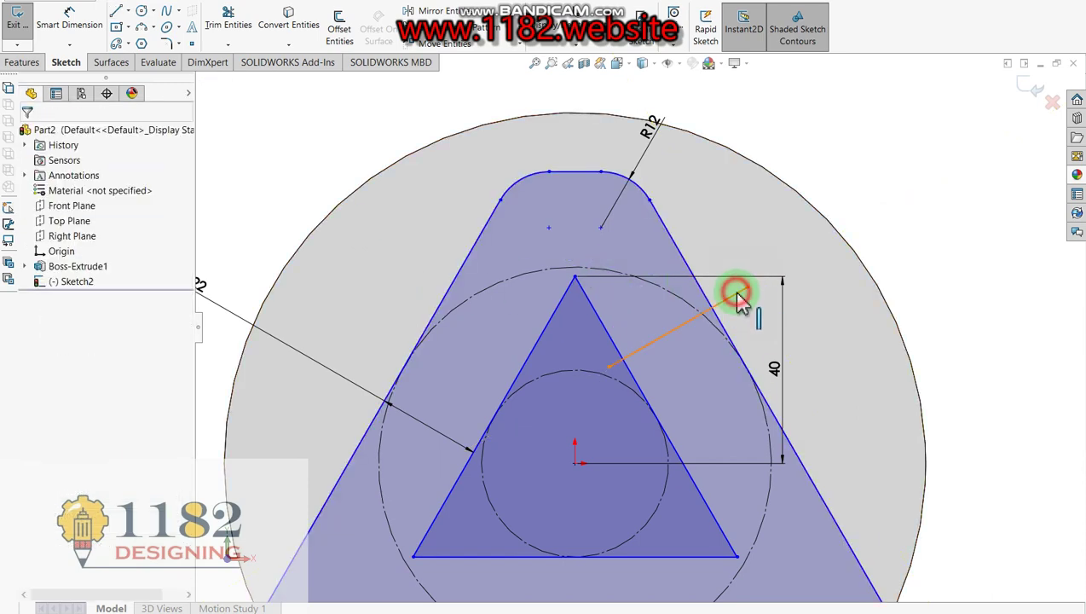
Make the slanted line perpendicular to the outline's right edge.
click(733, 297)
ctrl+click(704, 300)
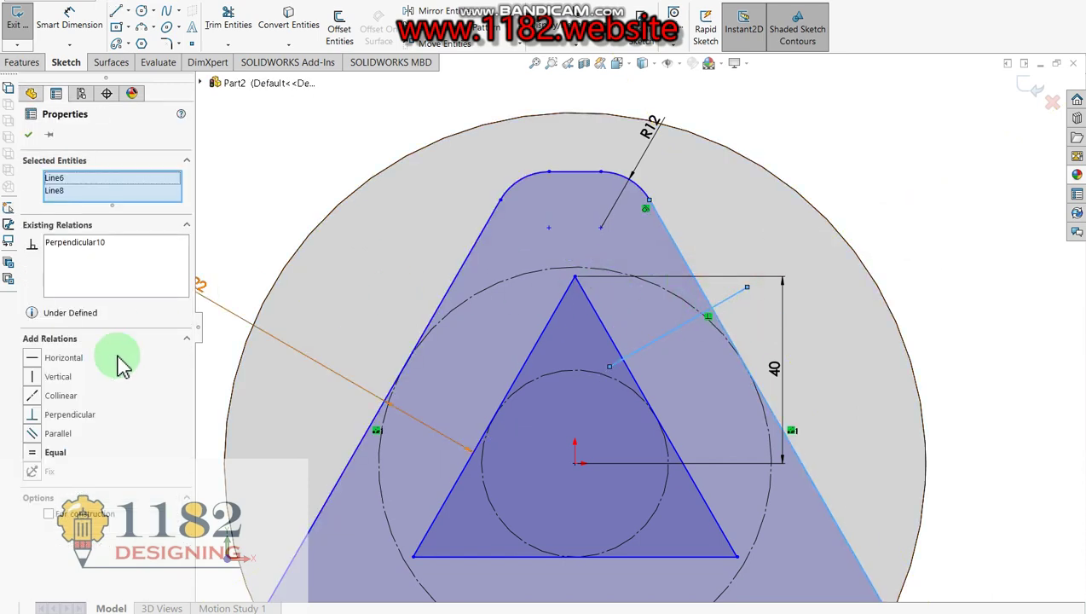
click(37, 417)
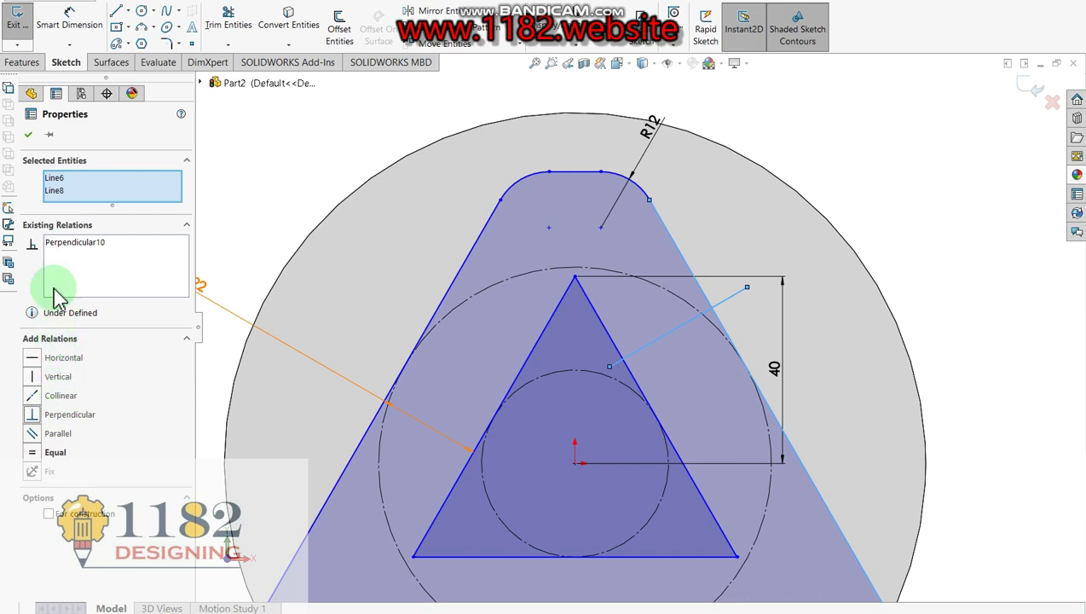
click(28, 134)
Dimension the distance from the inner triangle's apex to the slanted line.
scroll(630, 333, up, 2)
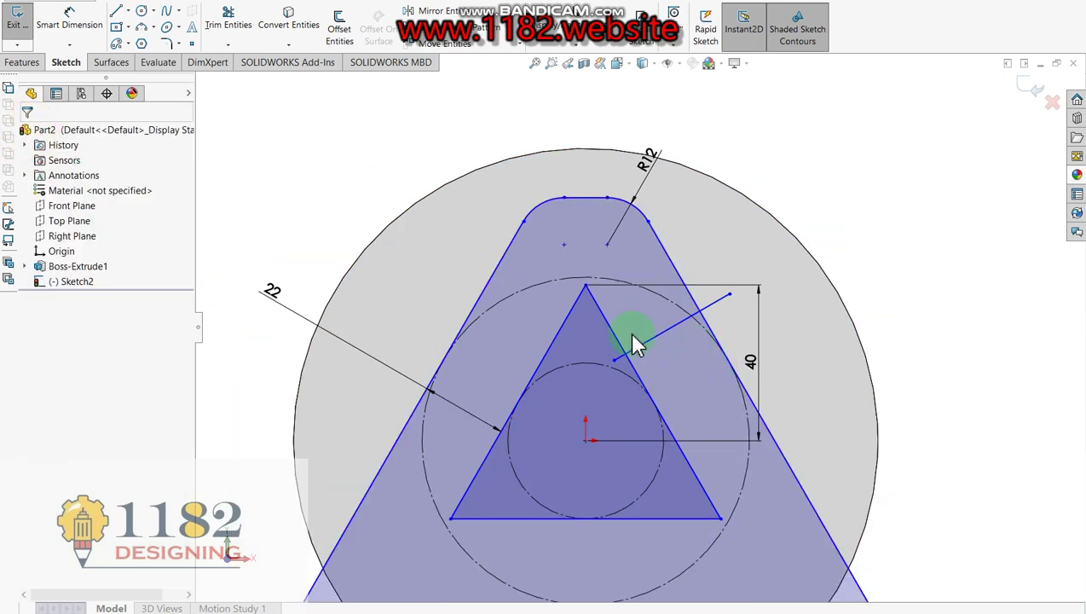
click(65, 20)
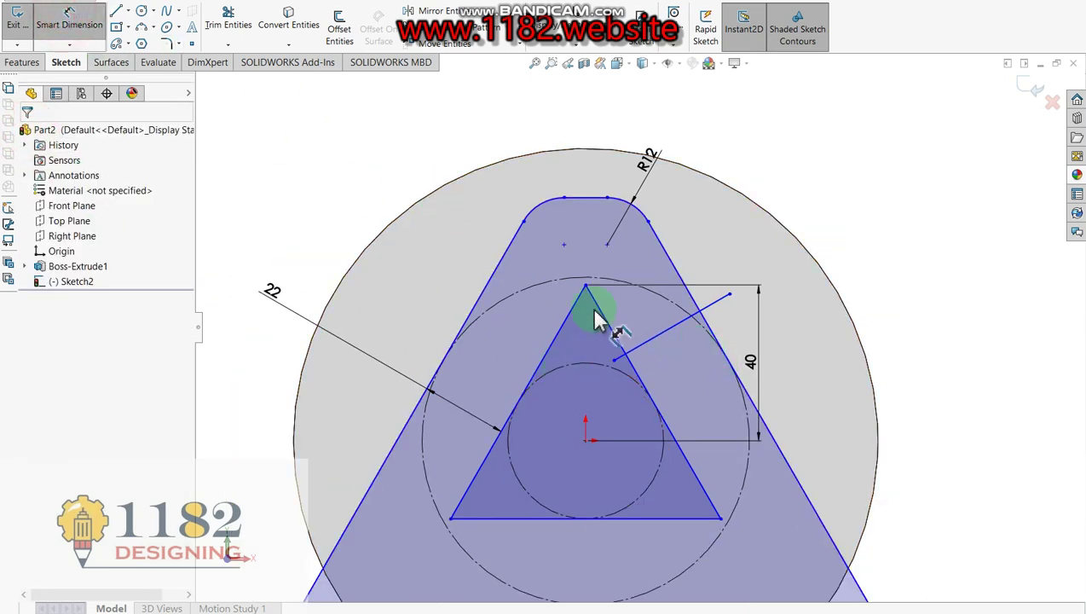
click(686, 323)
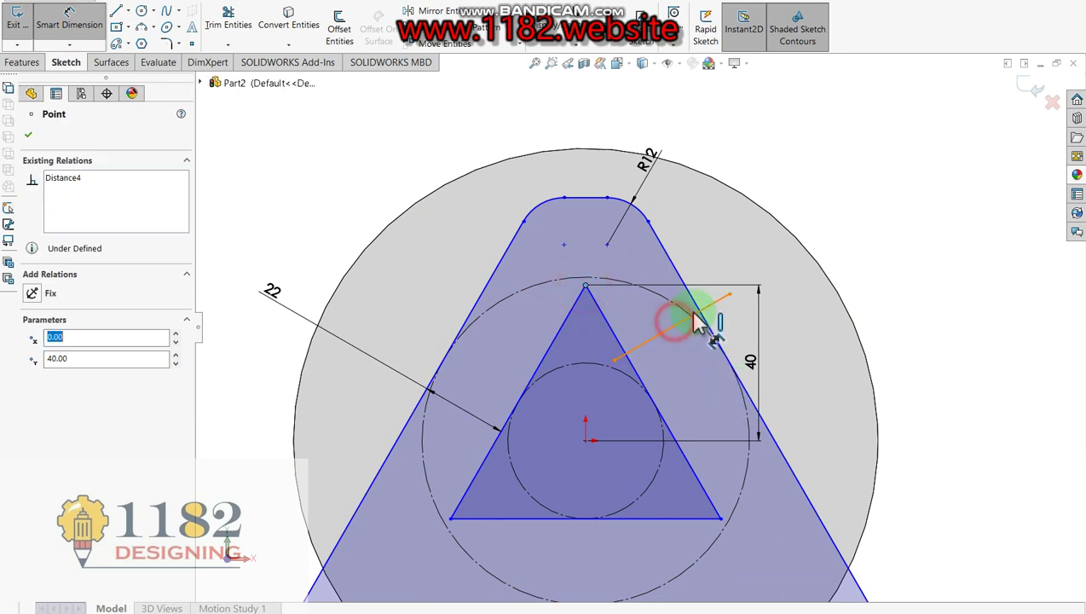
click(694, 328)
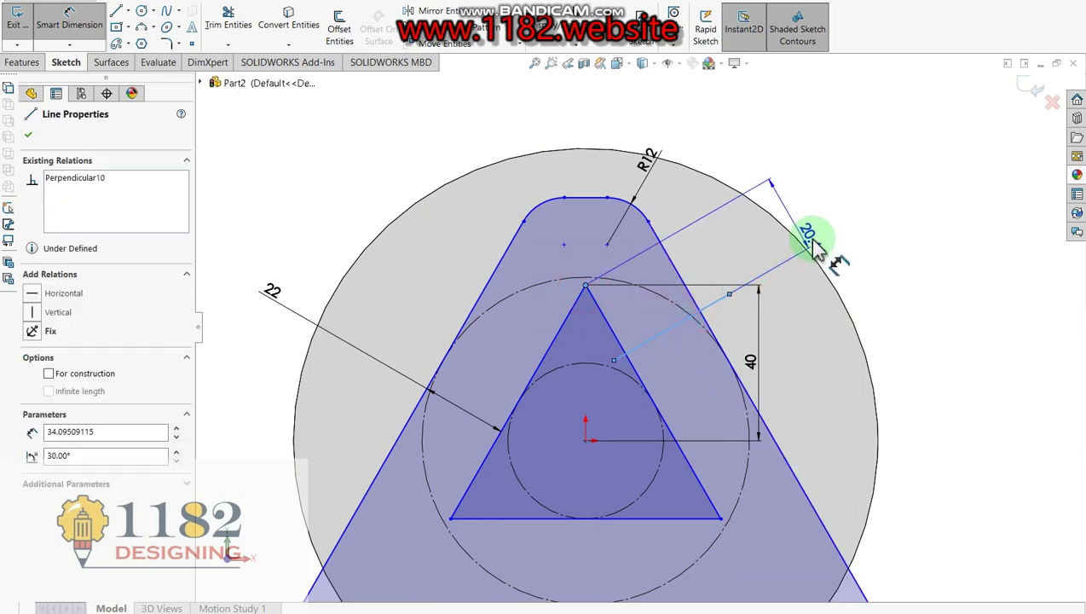
Set the slanted line's distance from the triangle apex to 25 mm.
click(842, 223)
text(25)
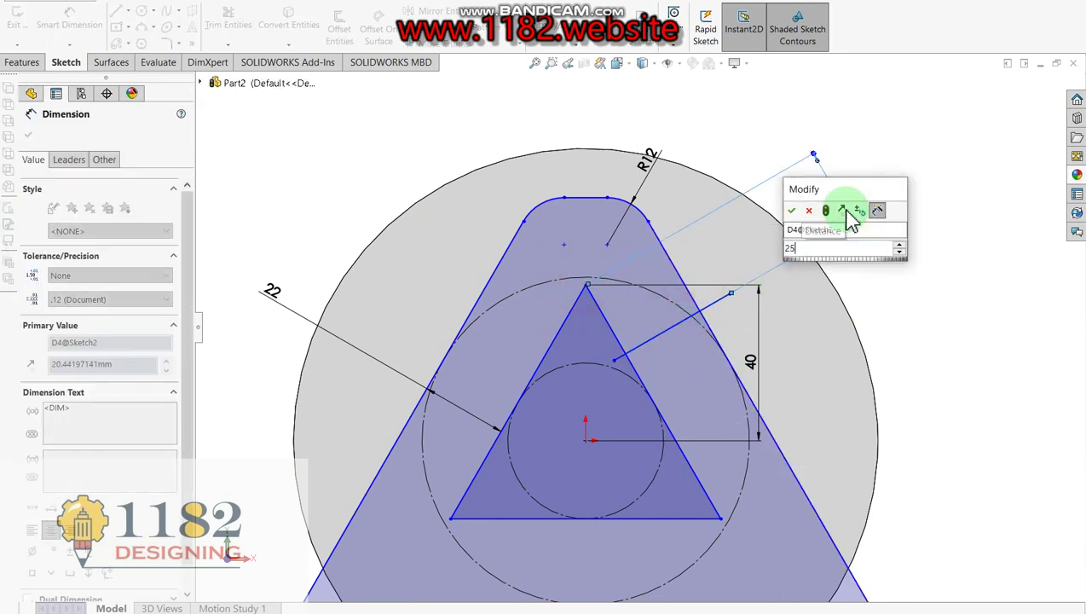
key(Return)
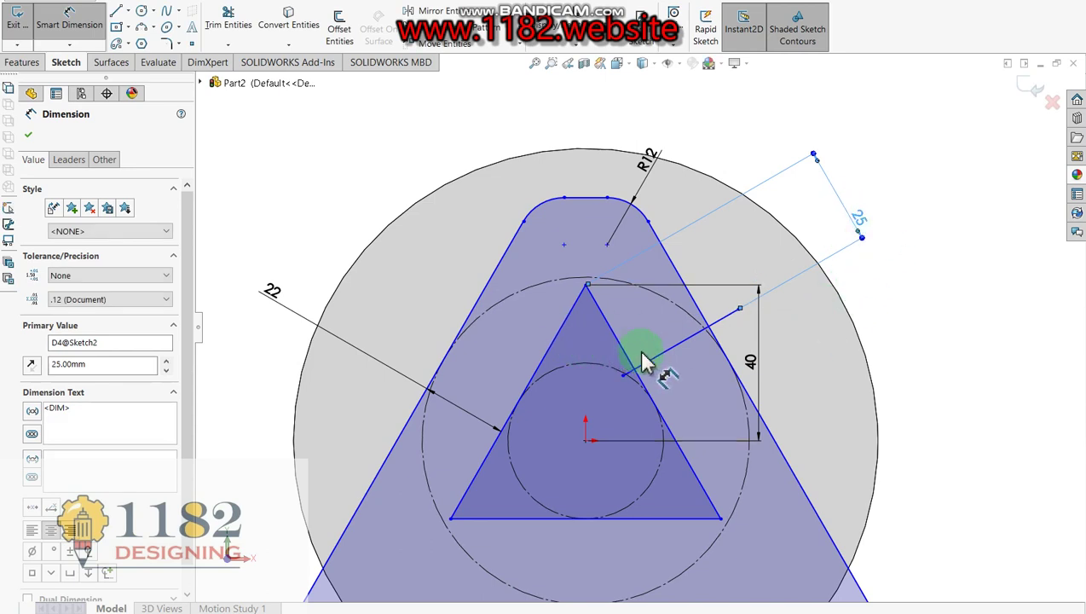
Add a 45 mm dimension to the slanted line and bring up the reference drawing.
scroll(641, 392, down, 2)
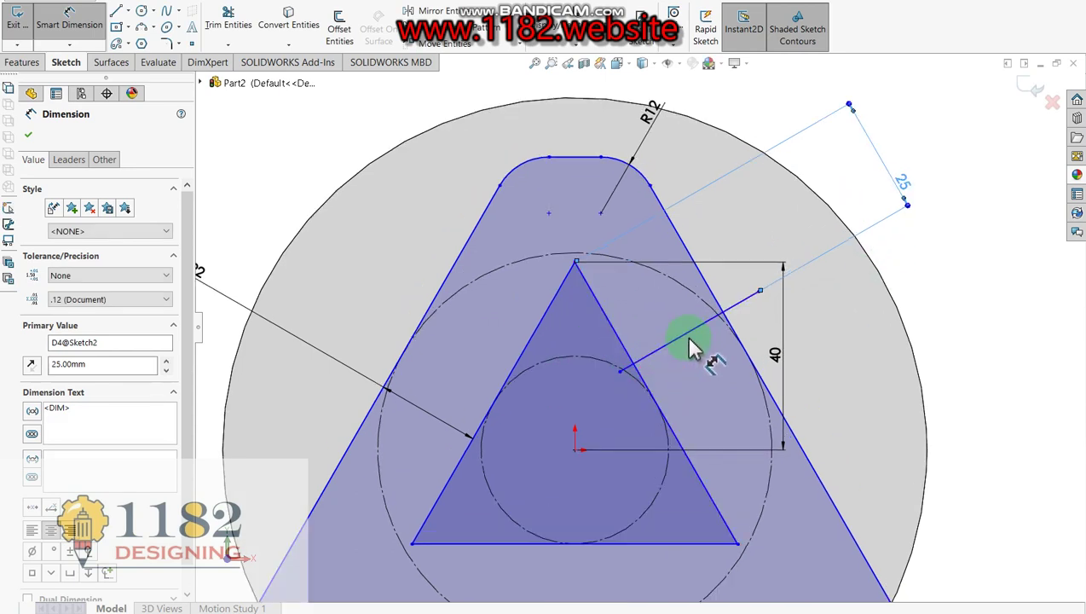
click(690, 341)
click(650, 315)
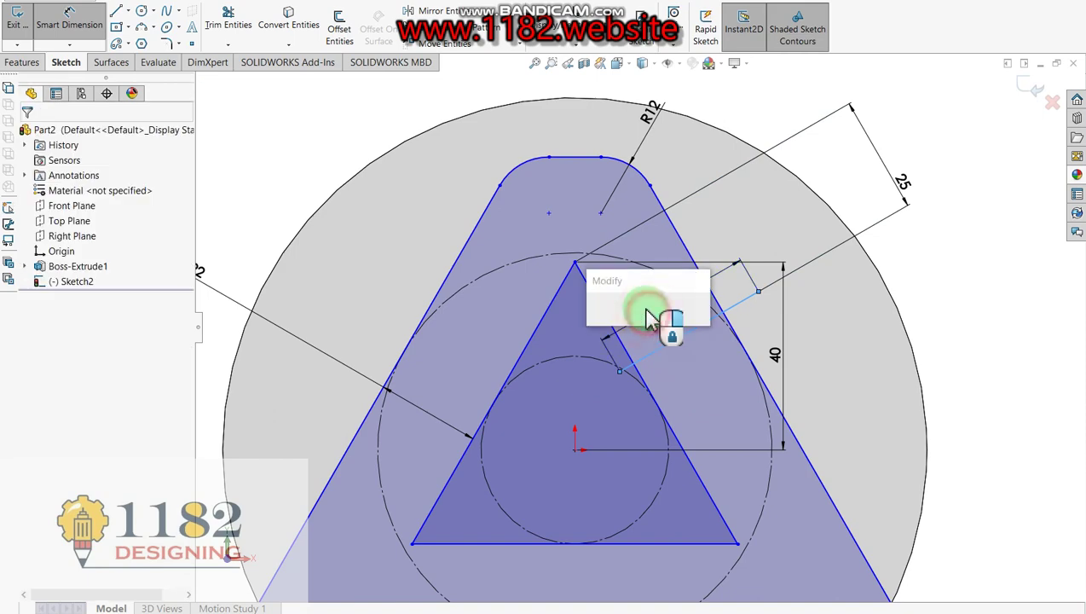
text(45)
key(Return)
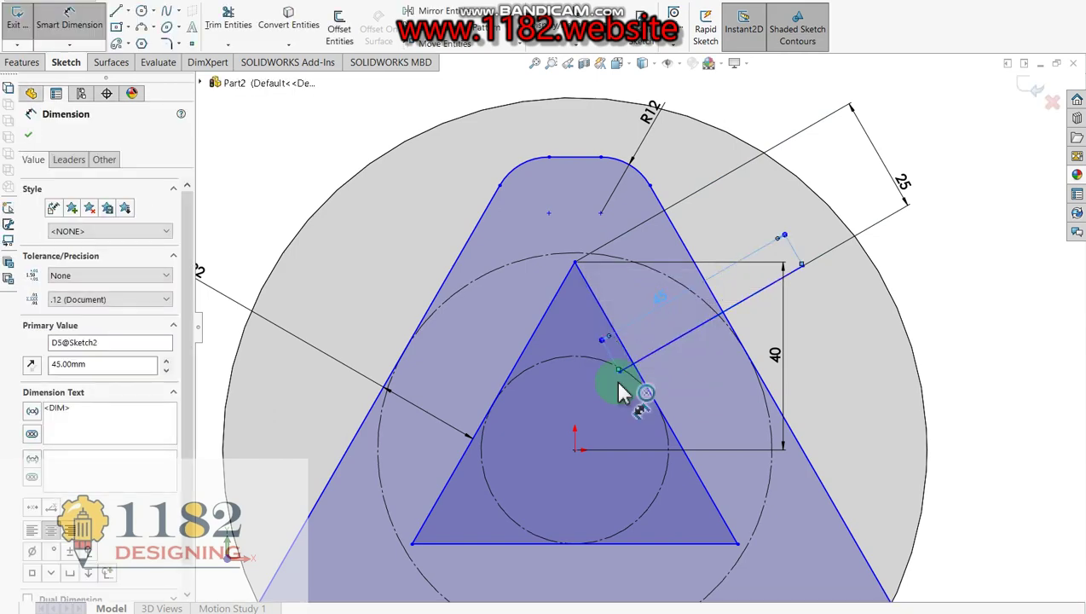
click(828, 545)
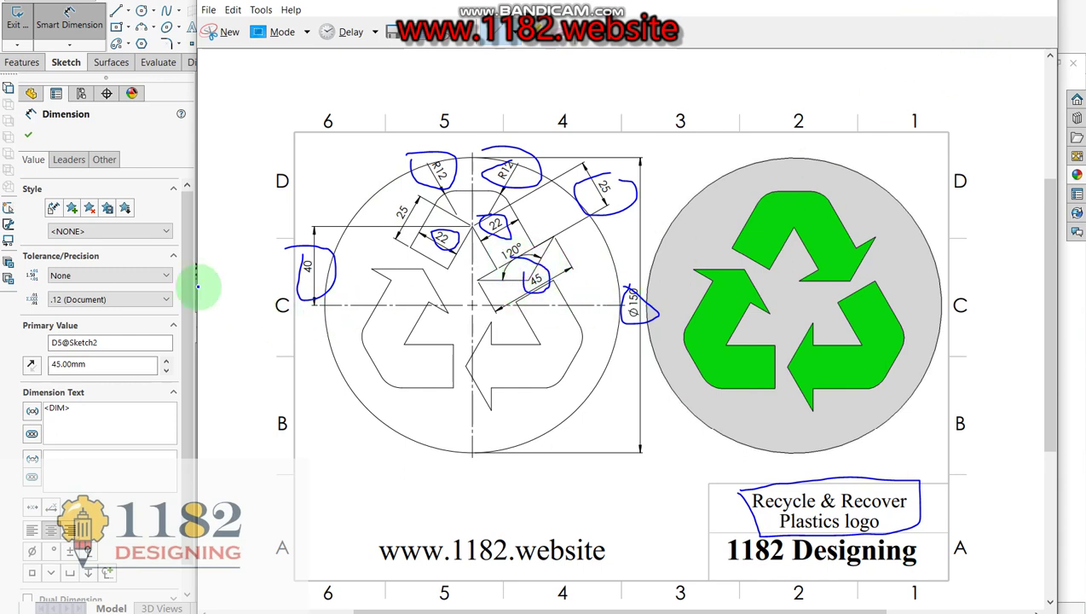
Bring the SOLIDWORKS sketch back in front of the reference image.
click(157, 138)
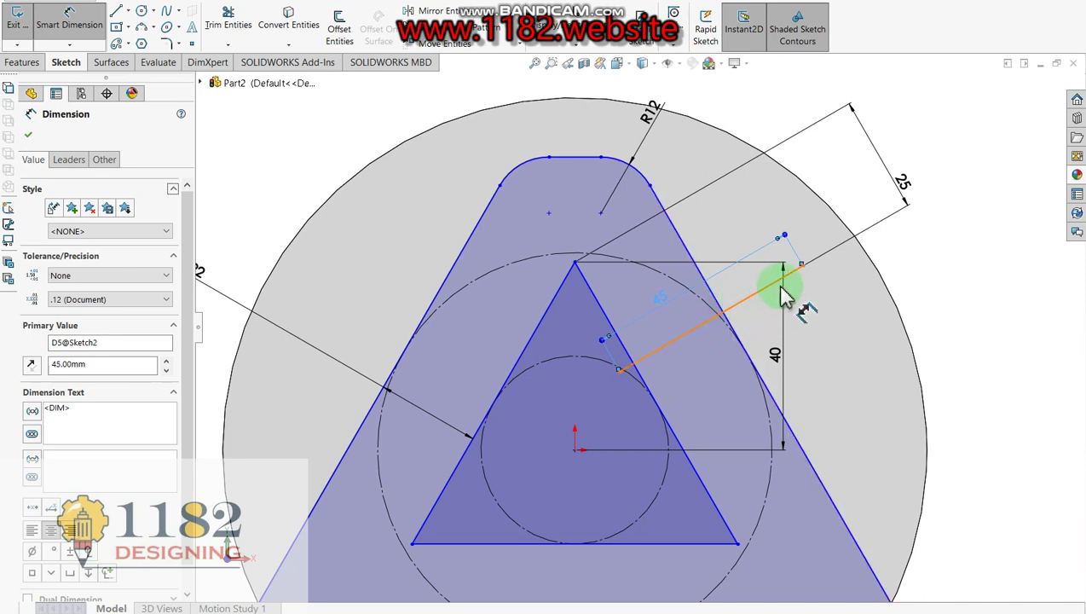
Dimension the slanted line's outer end 11.50 mm (22.5-11) from the outline's right edge.
click(808, 272)
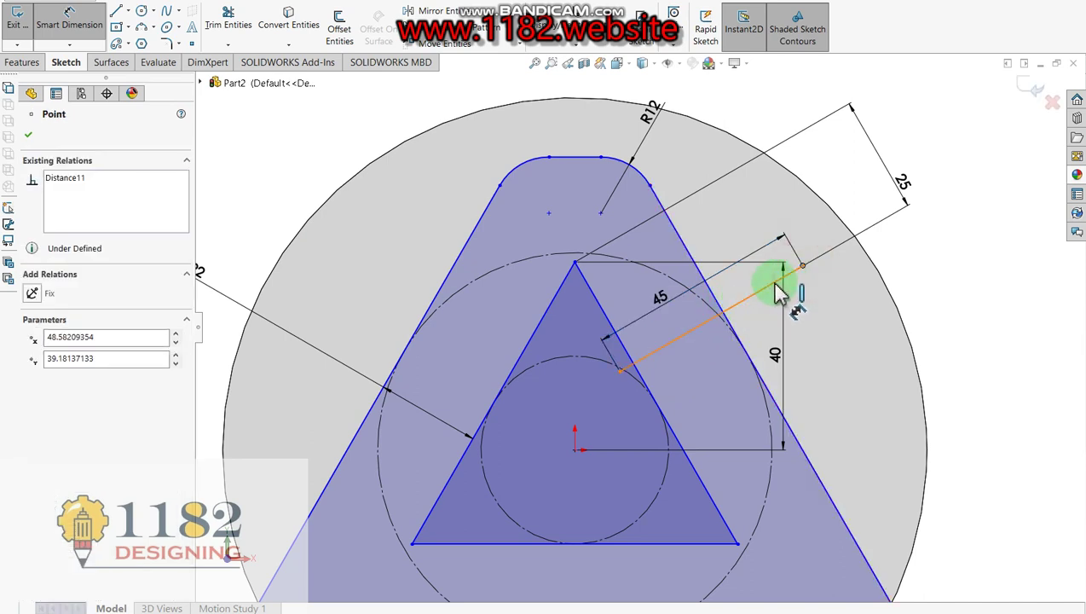
click(729, 307)
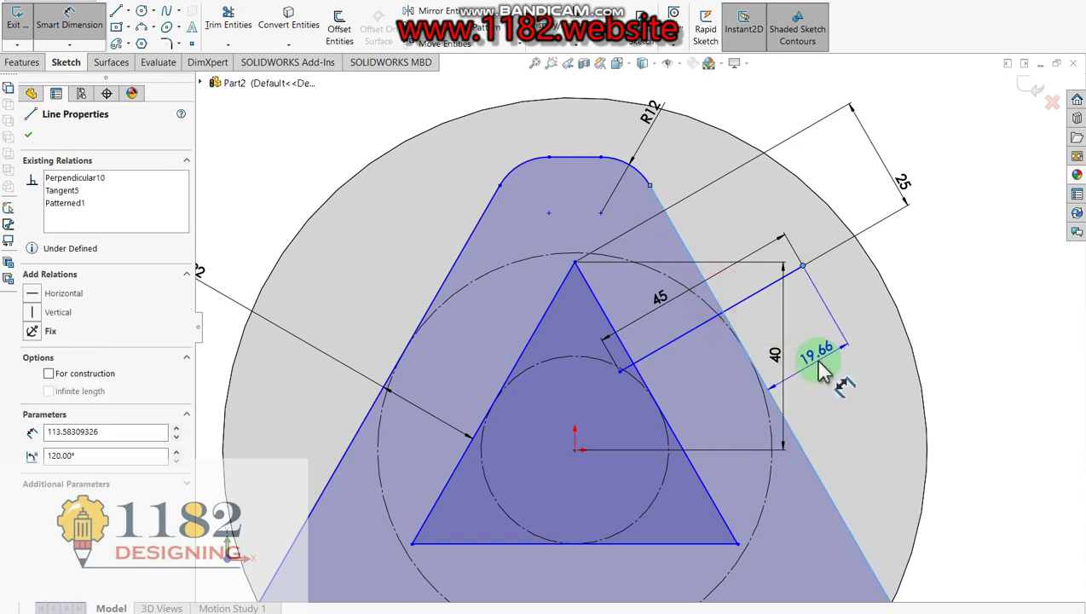
click(814, 362)
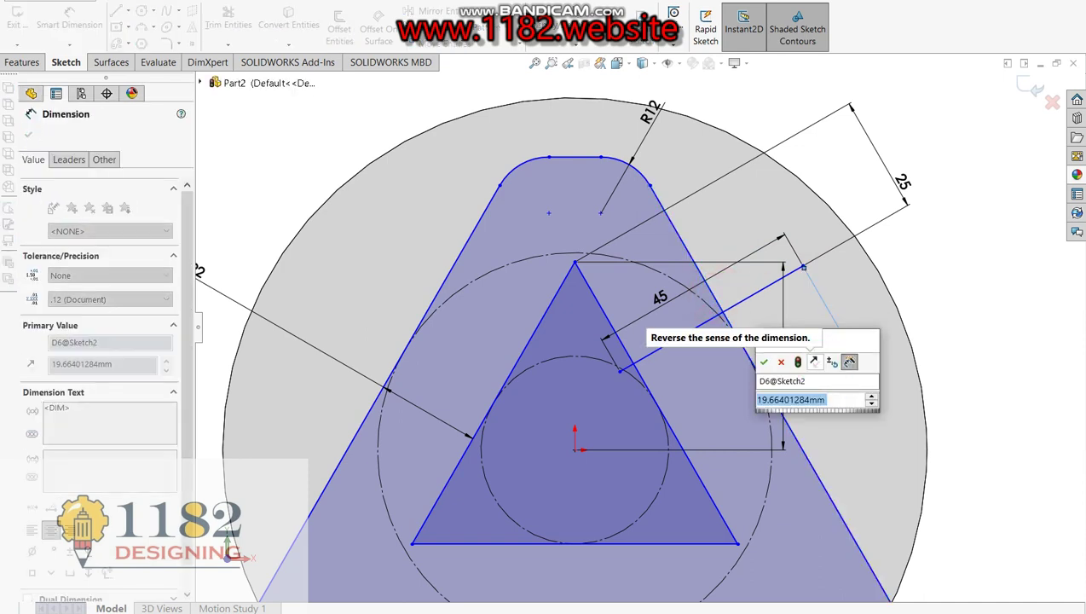
text(22.5)
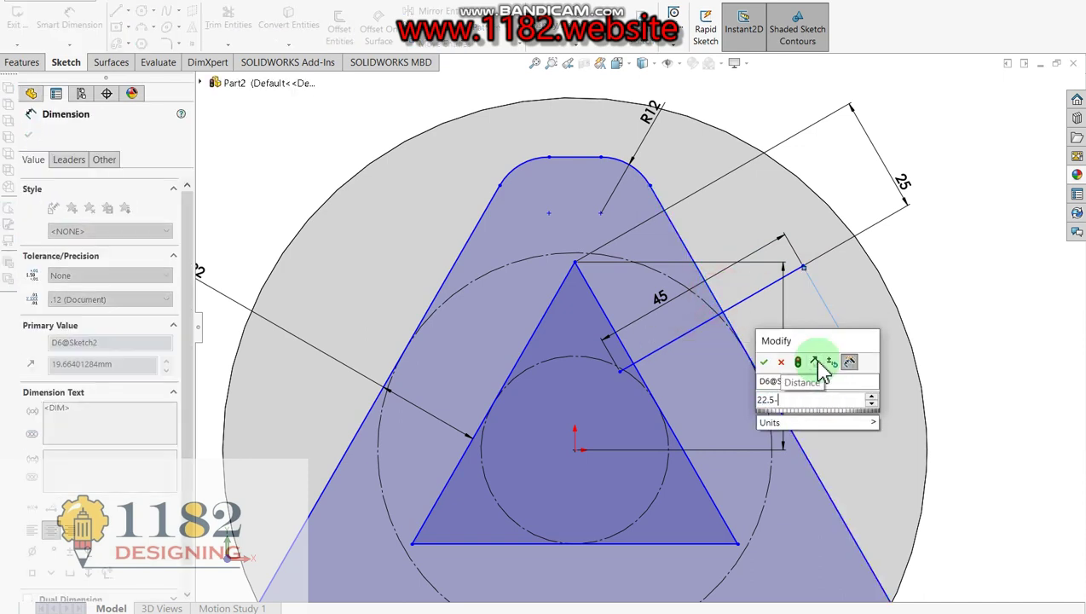
click(814, 363)
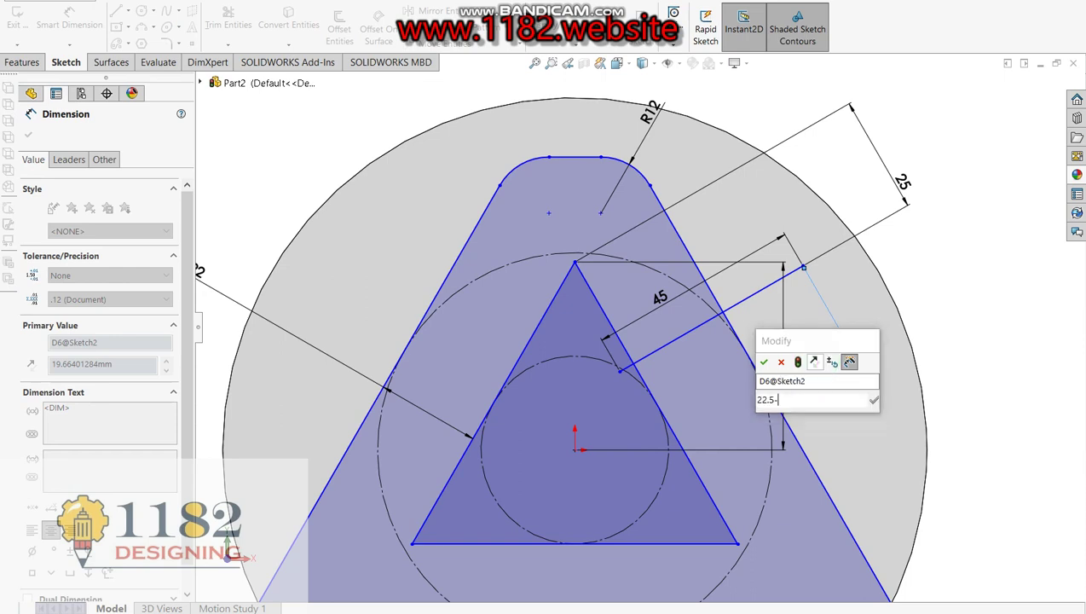
text(-11)
key(Return)
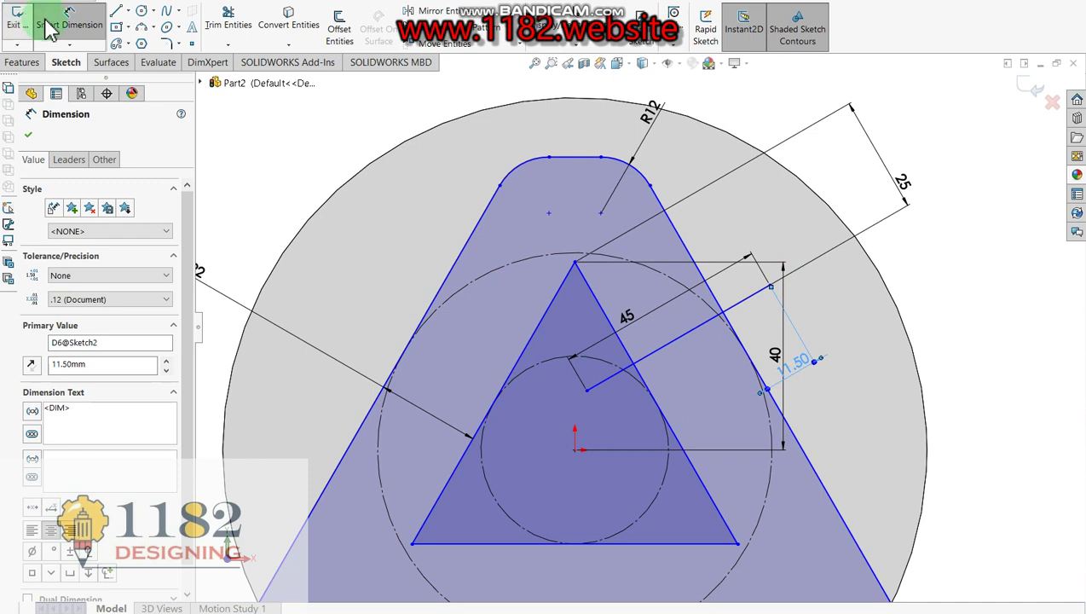
Draw a construction centerline from the slanted line's midpoint downward.
click(132, 21)
click(157, 41)
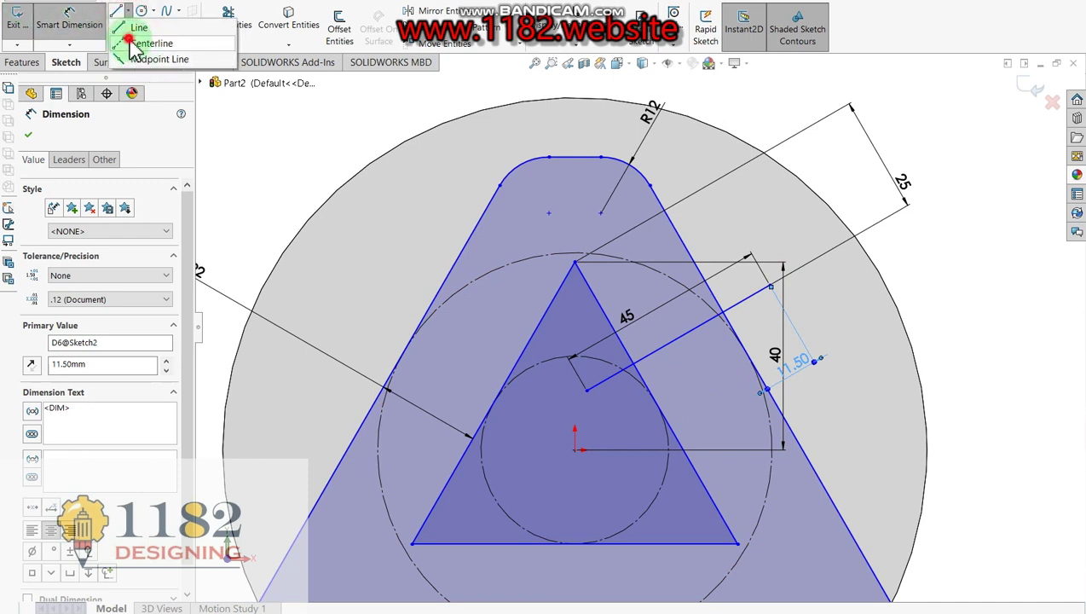
click(676, 339)
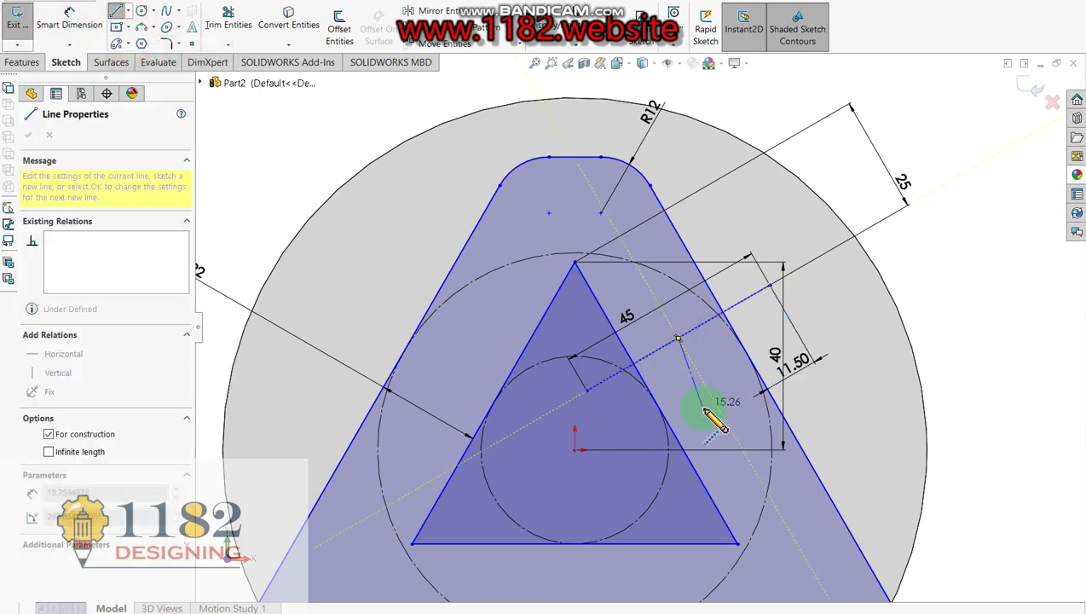
click(716, 405)
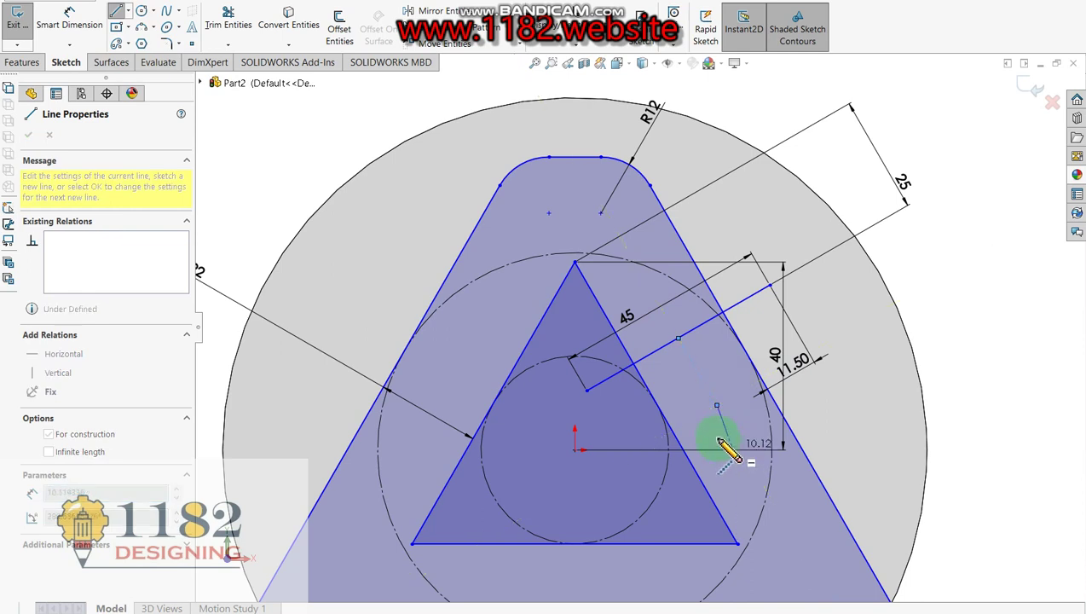
key(Escape)
Draw an arrowhead triangle from the slanted line's inner end to its outer end.
click(116, 11)
click(645, 445)
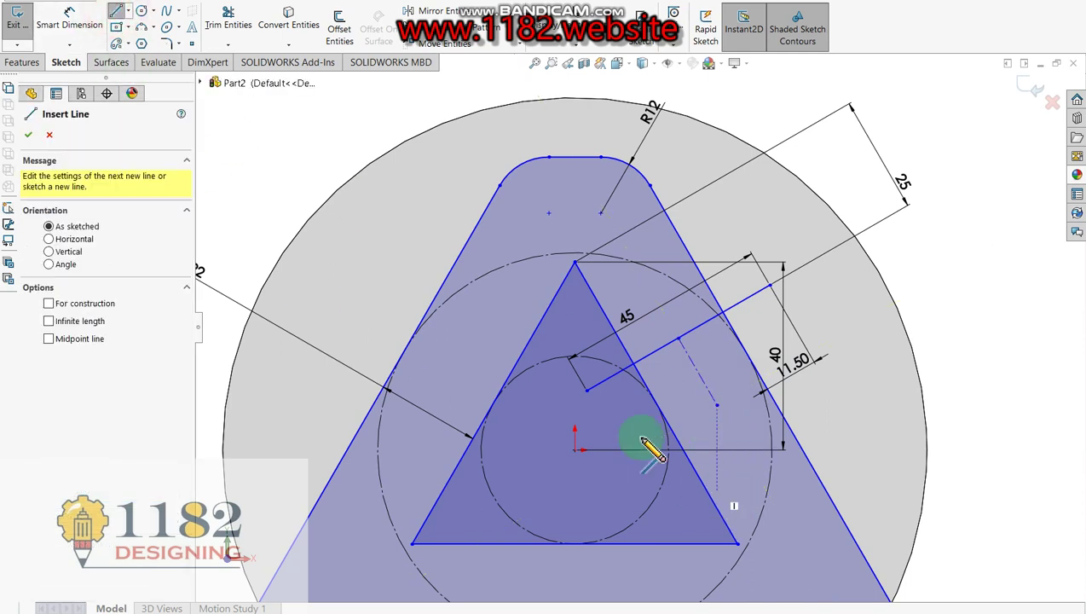
click(589, 392)
click(717, 406)
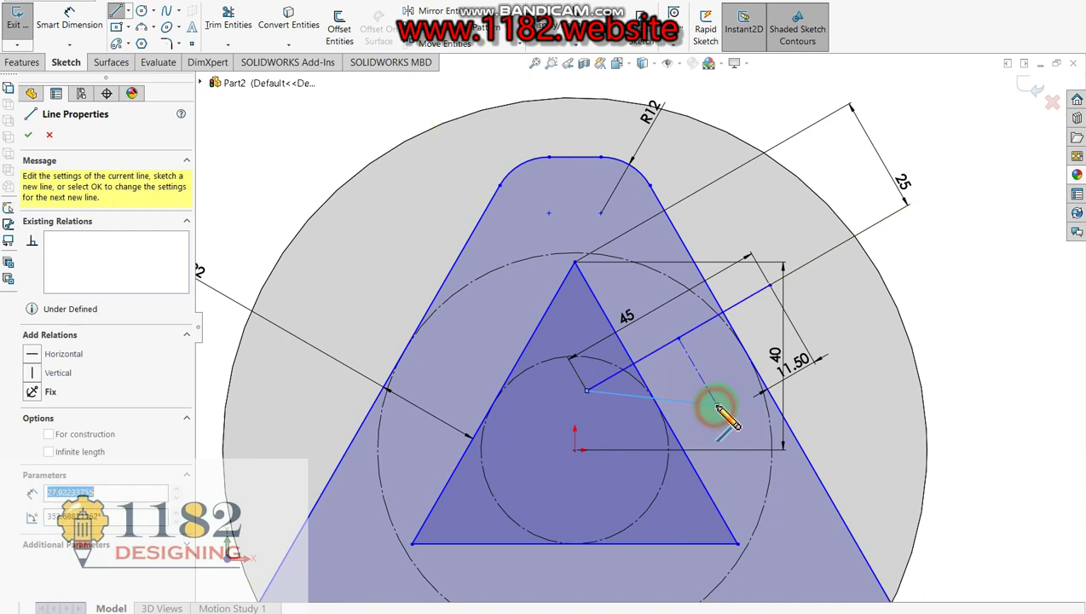
click(771, 288)
key(Escape)
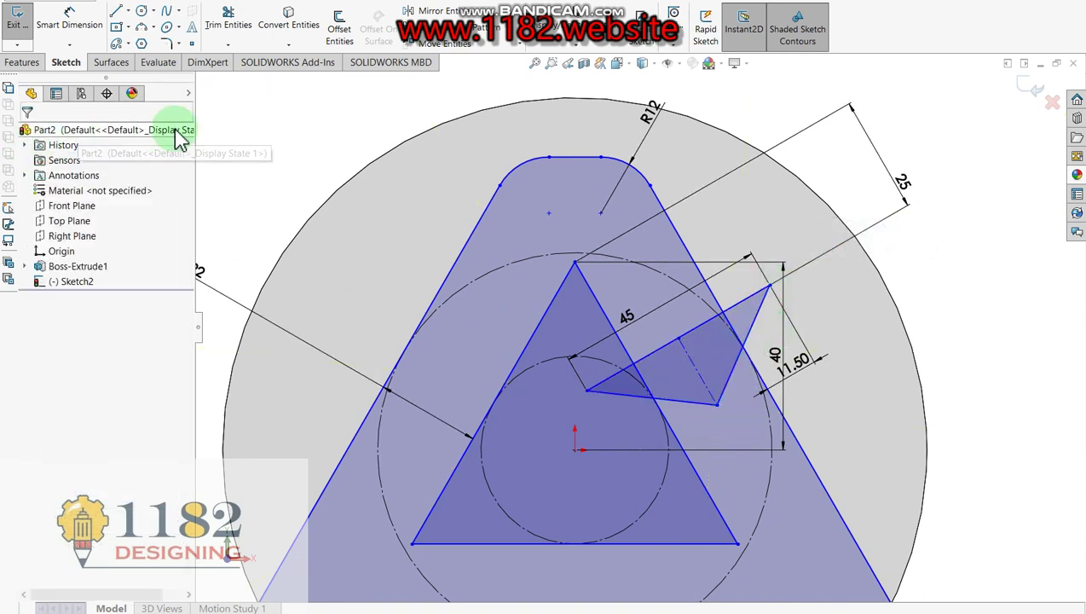
Fix the angle between the arrowhead edges at 120° and switch to the reference drawing.
click(70, 19)
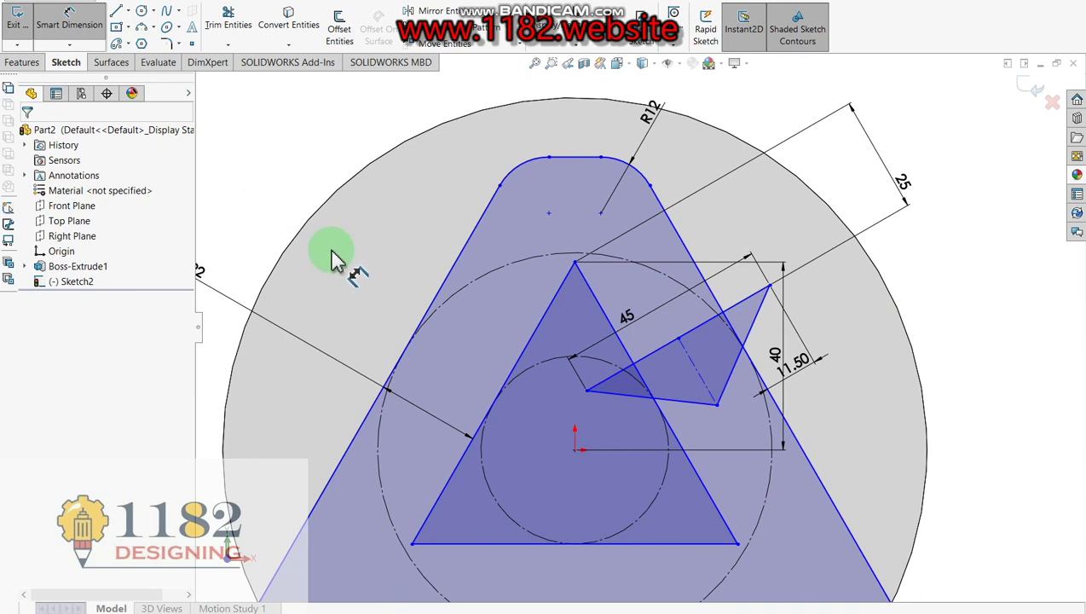
click(682, 401)
click(733, 362)
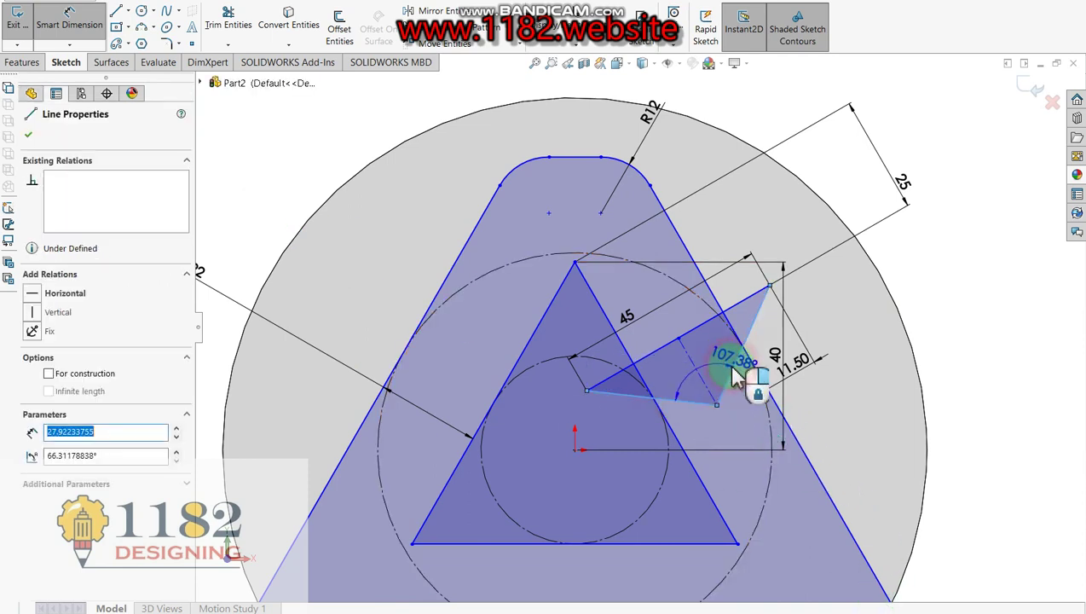
click(711, 363)
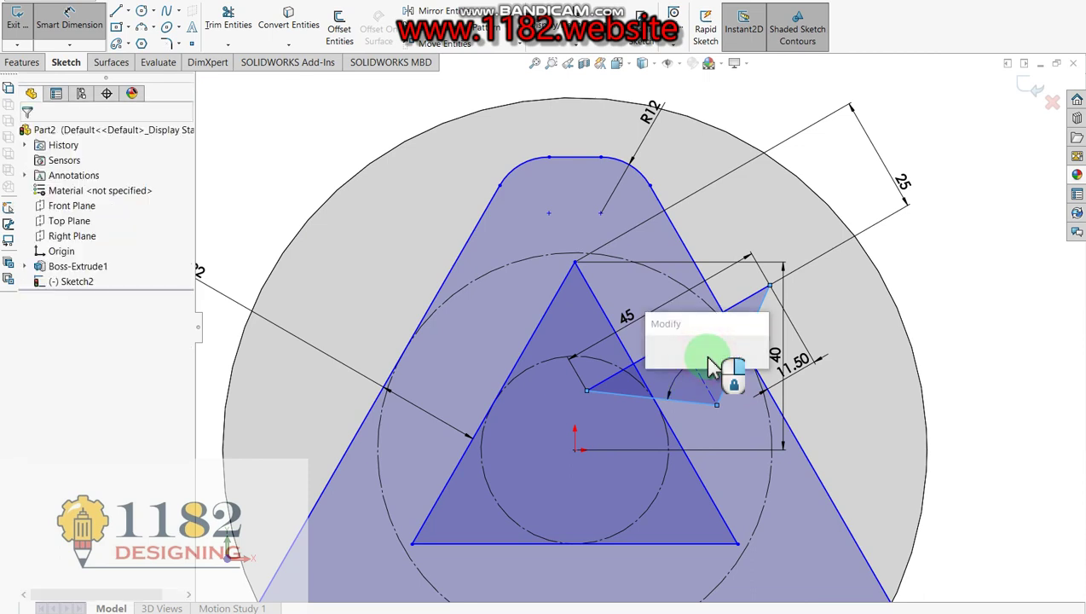
text(120)
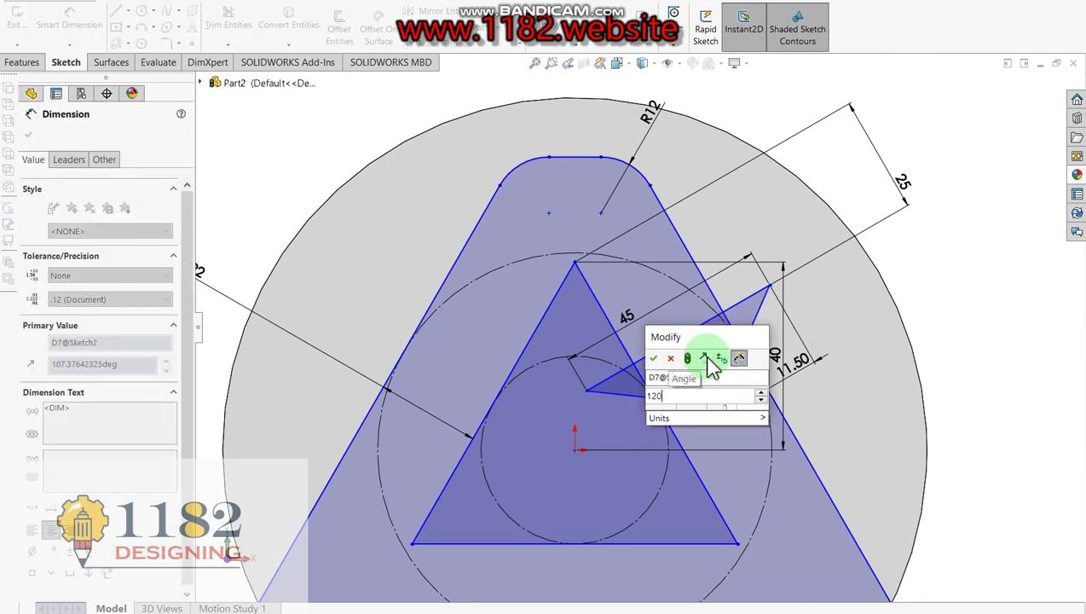
key(Return)
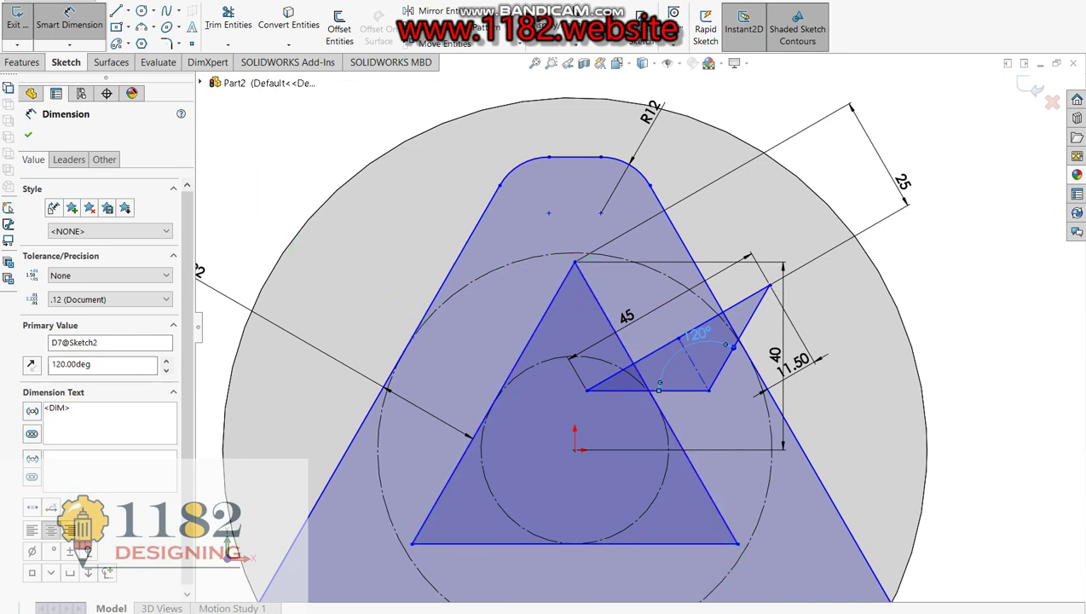
key(alt+Tab)
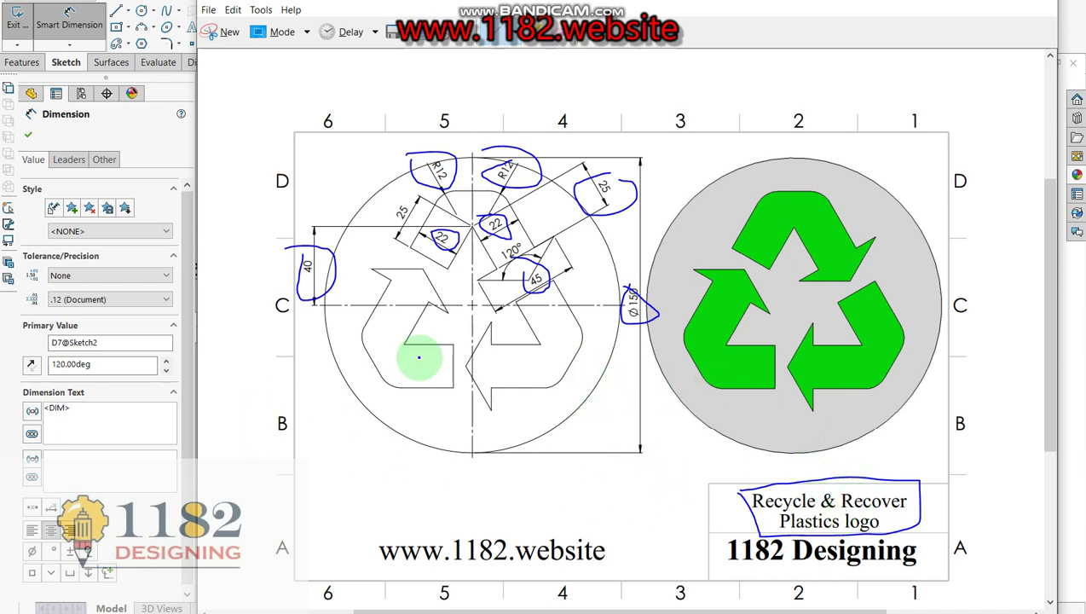
drag(393, 201, 391, 232)
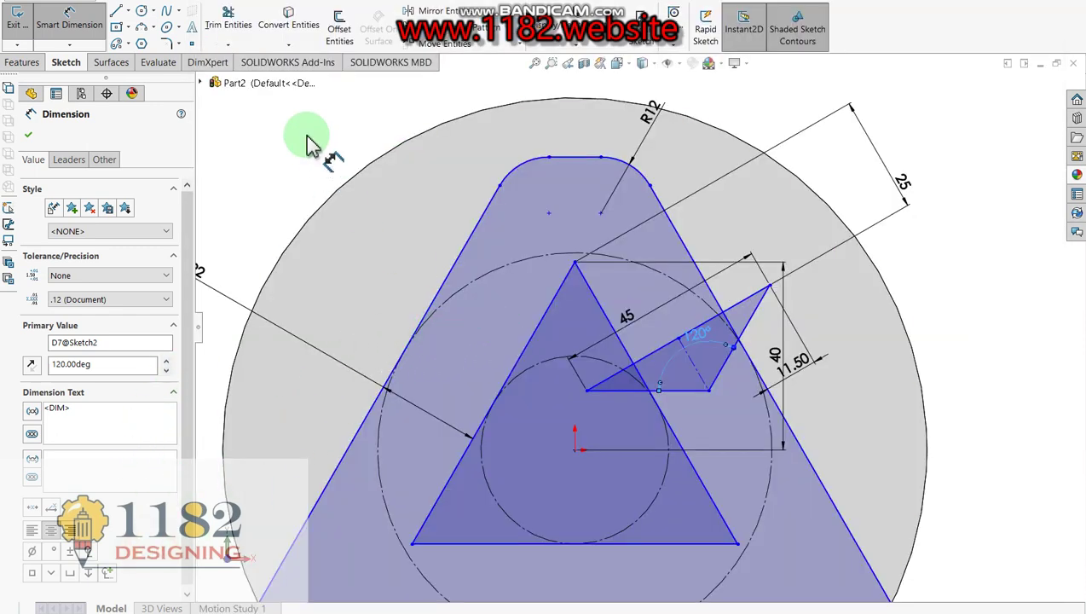
Draw a line up-left from the triangle, perpendicular to the outline's slanted left edge.
click(117, 13)
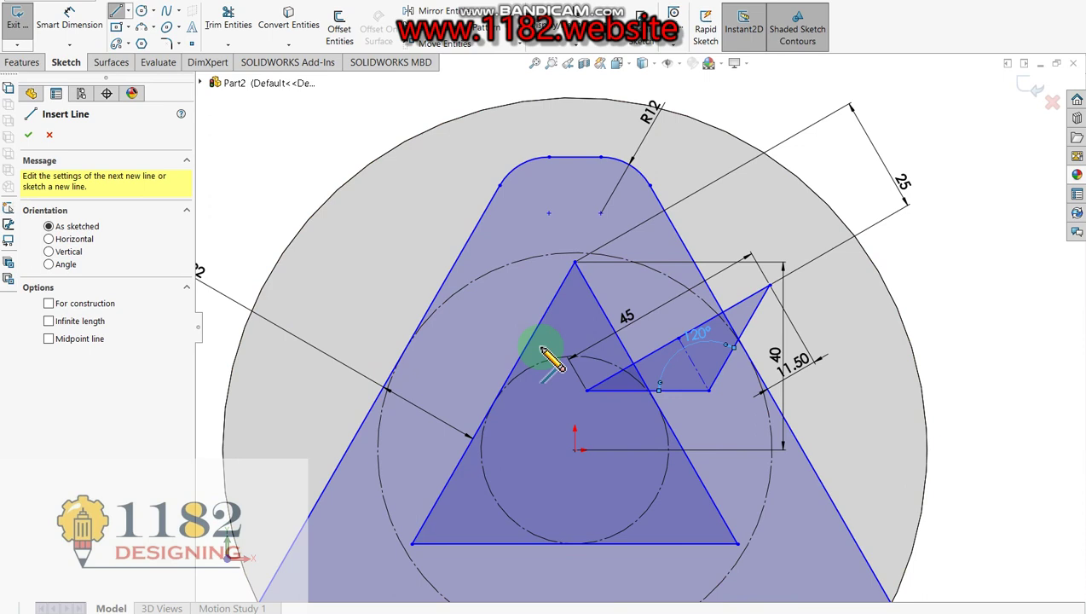
drag(541, 348, 379, 282)
click(380, 283)
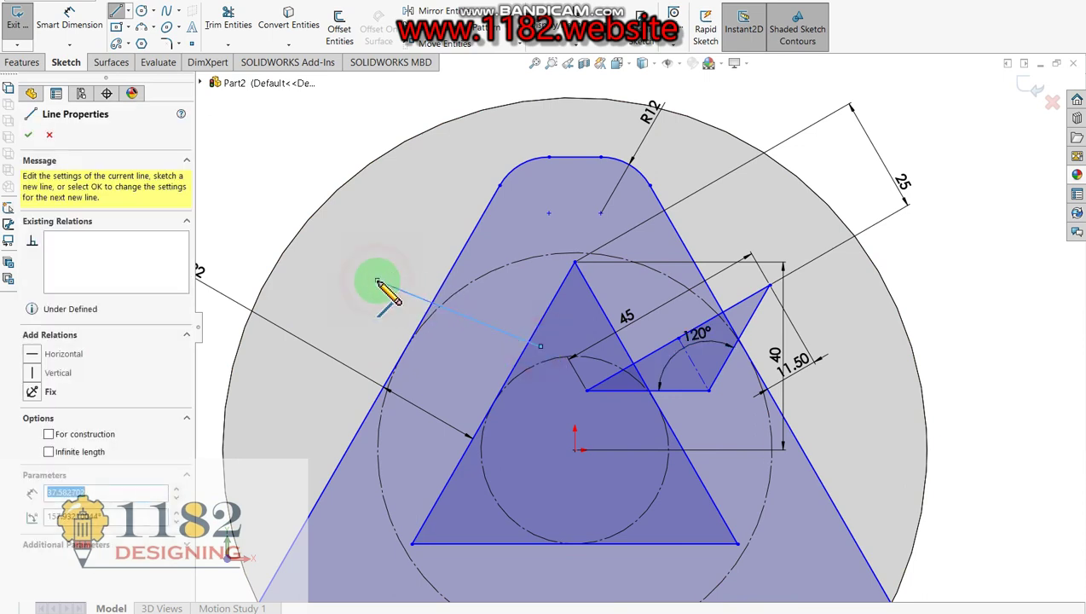
key(Escape)
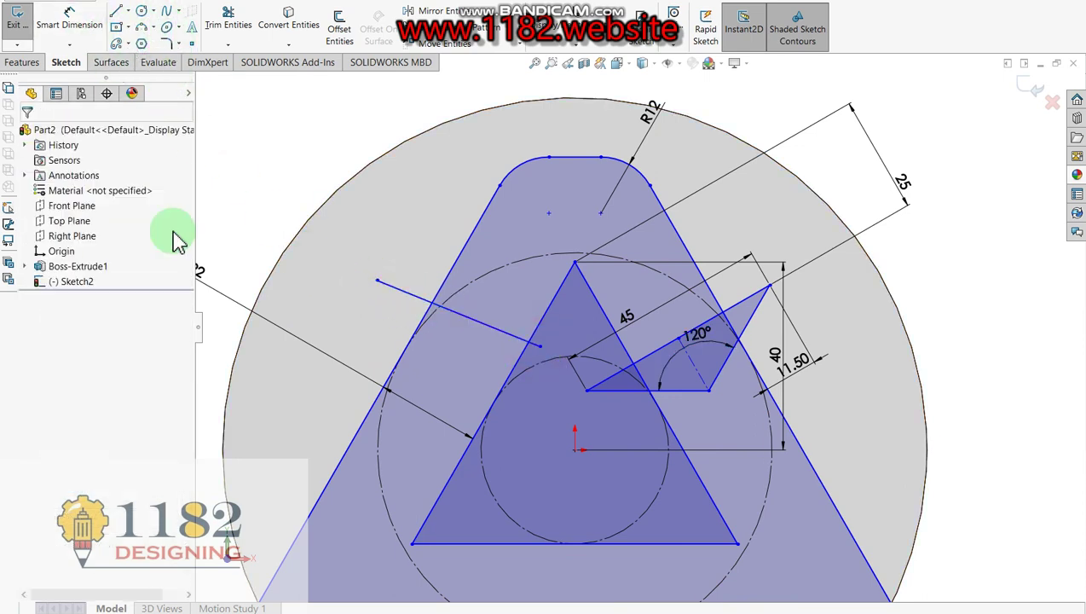
click(442, 292)
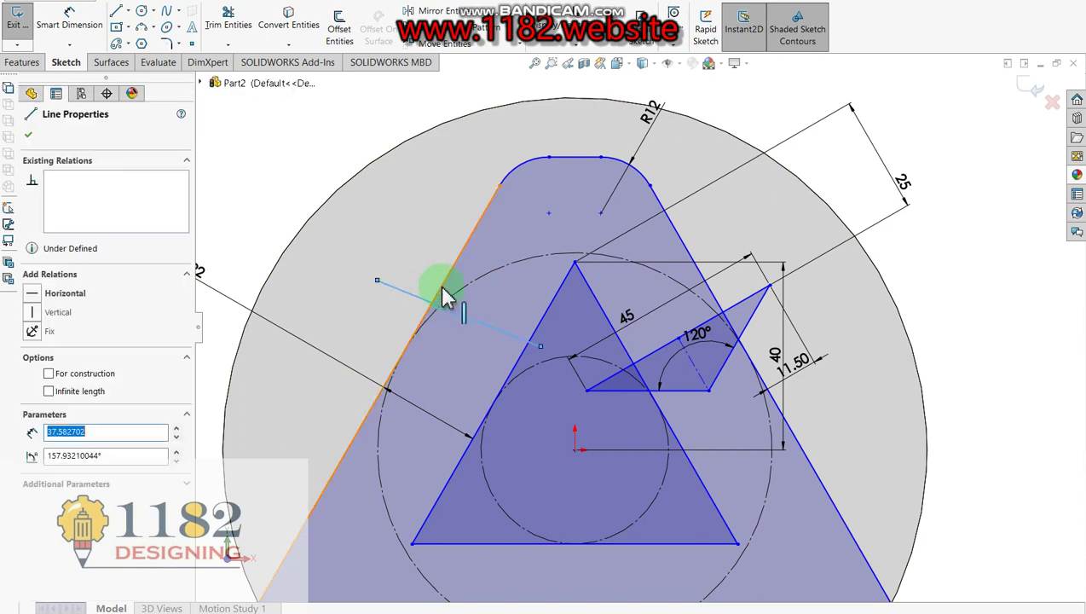
ctrl+click(442, 291)
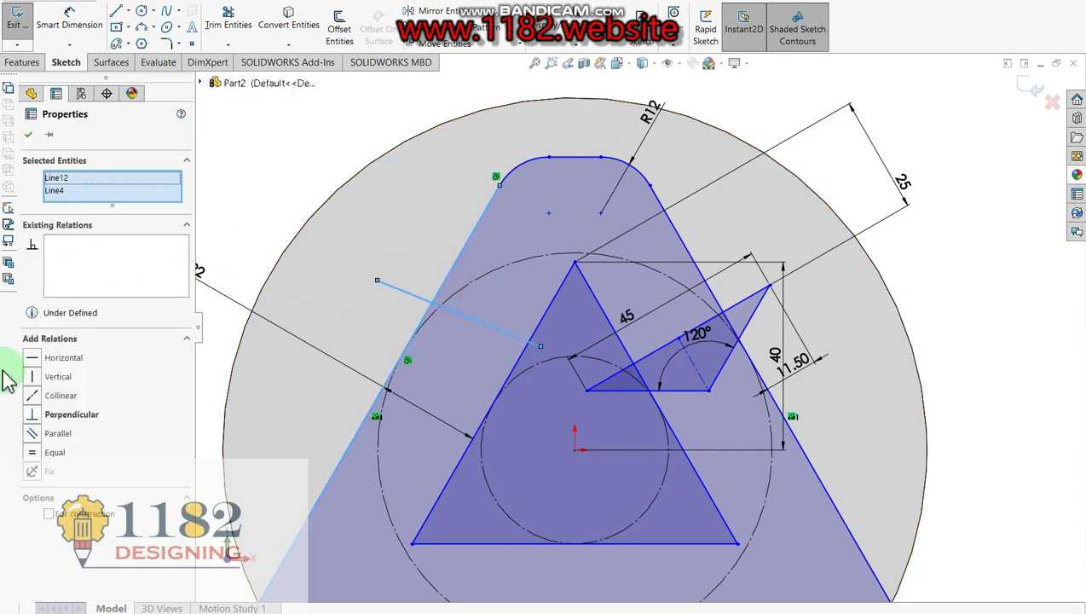
click(30, 414)
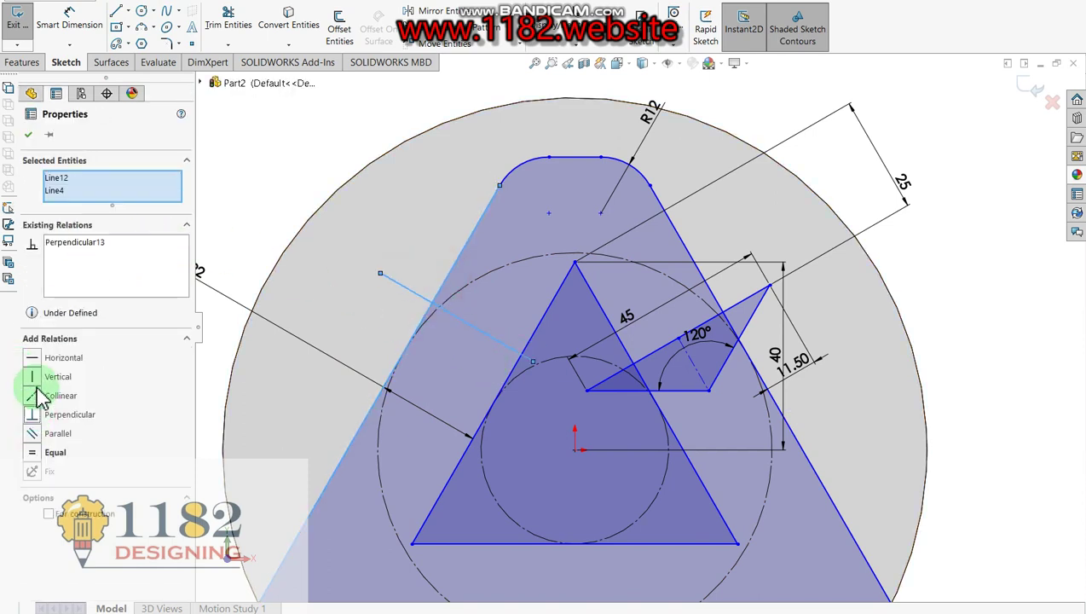
click(28, 133)
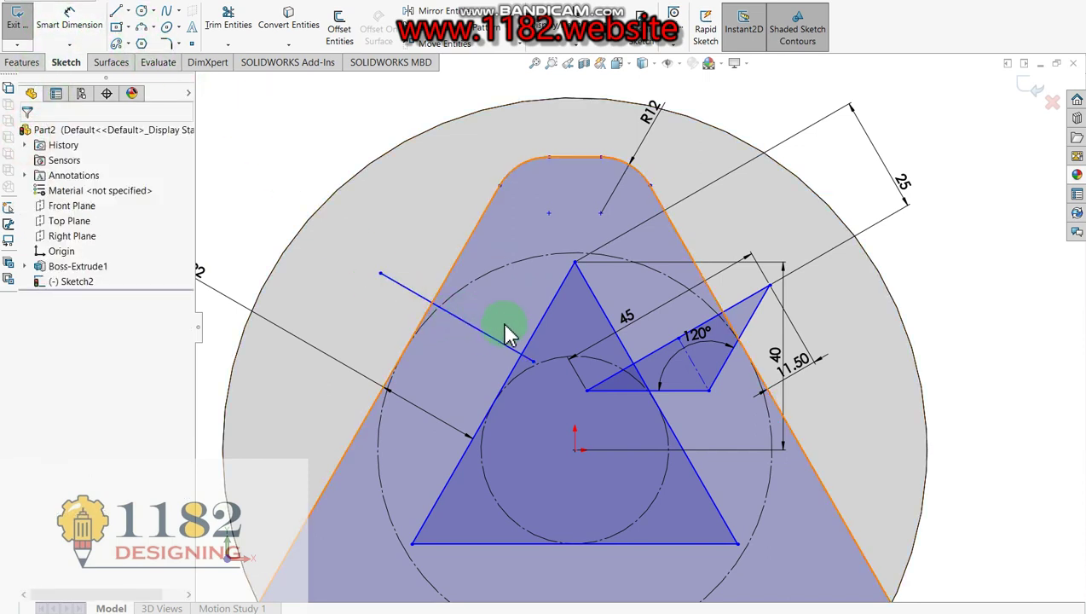
Dimension the new line 25 mm from the triangle's apex.
click(76, 26)
click(576, 263)
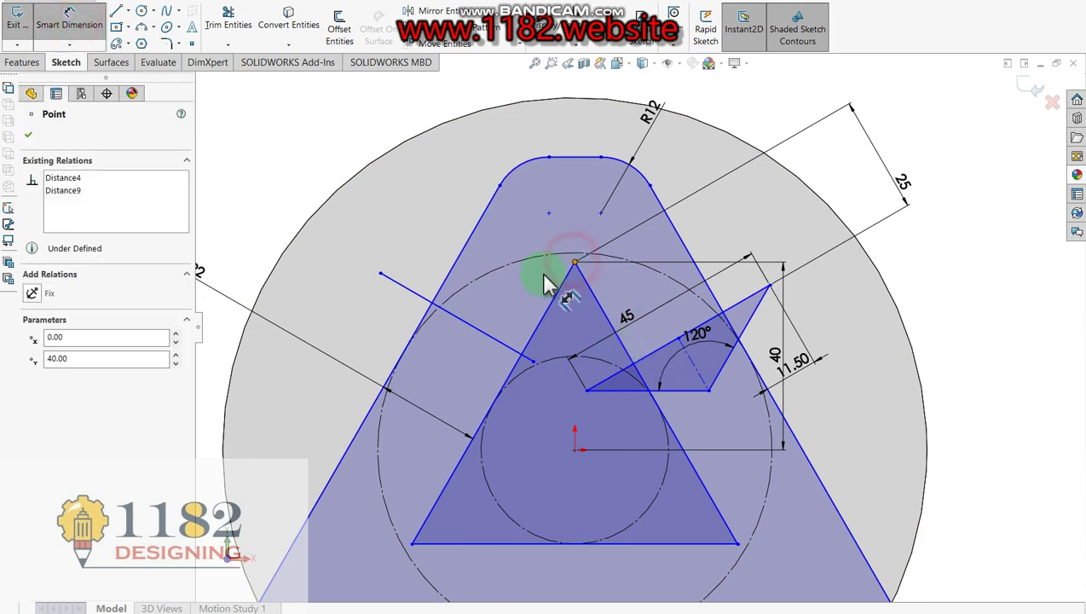
click(491, 345)
click(375, 237)
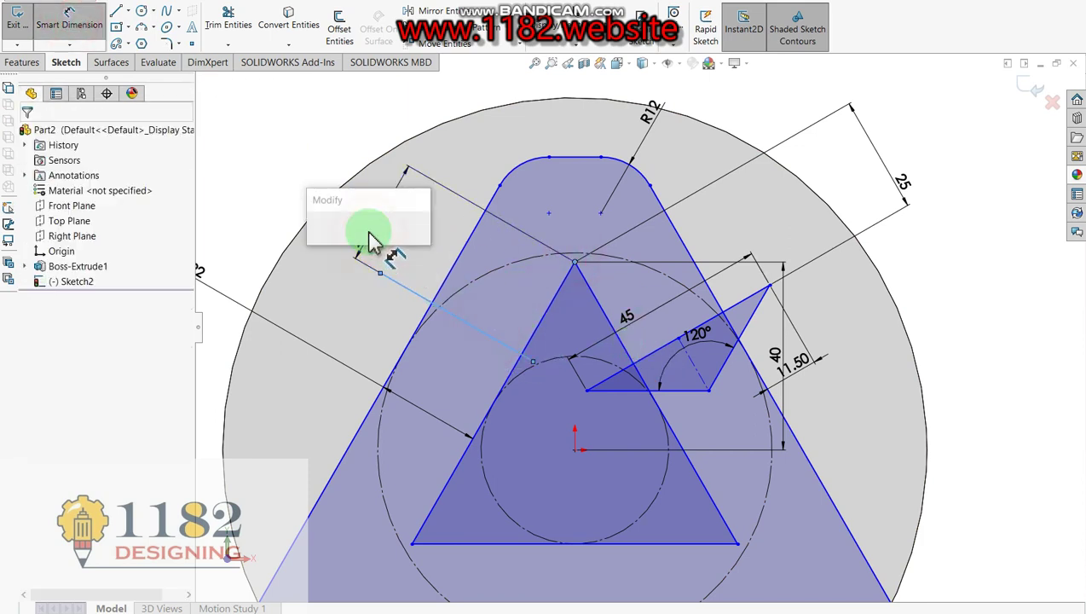
text(25)
key(Return)
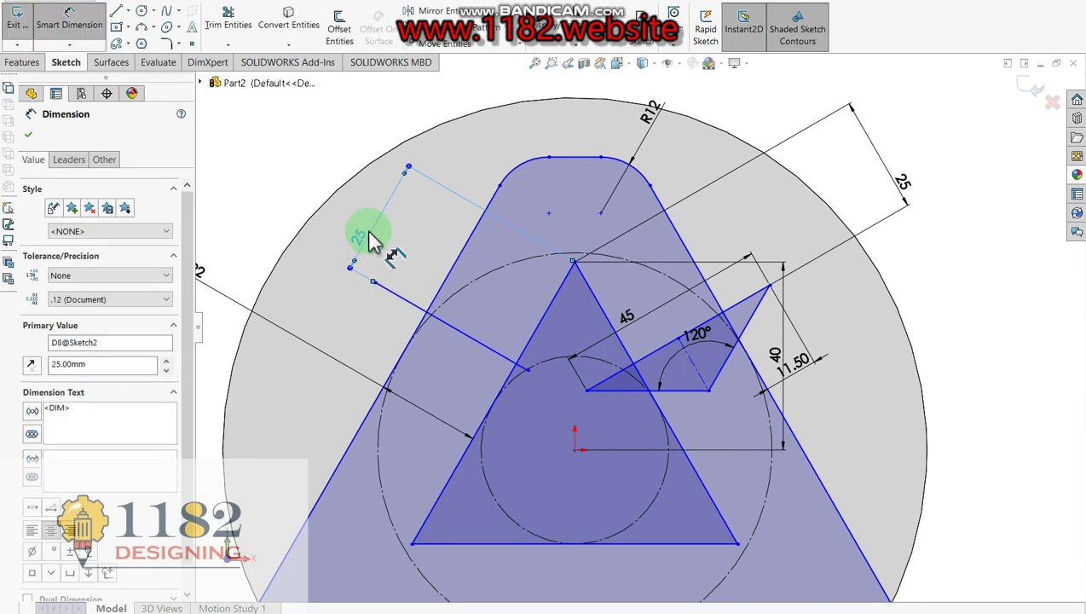
Power-trim the big triangle's left side, base and the inner overlapping segment.
click(230, 24)
drag(412, 288, 392, 327)
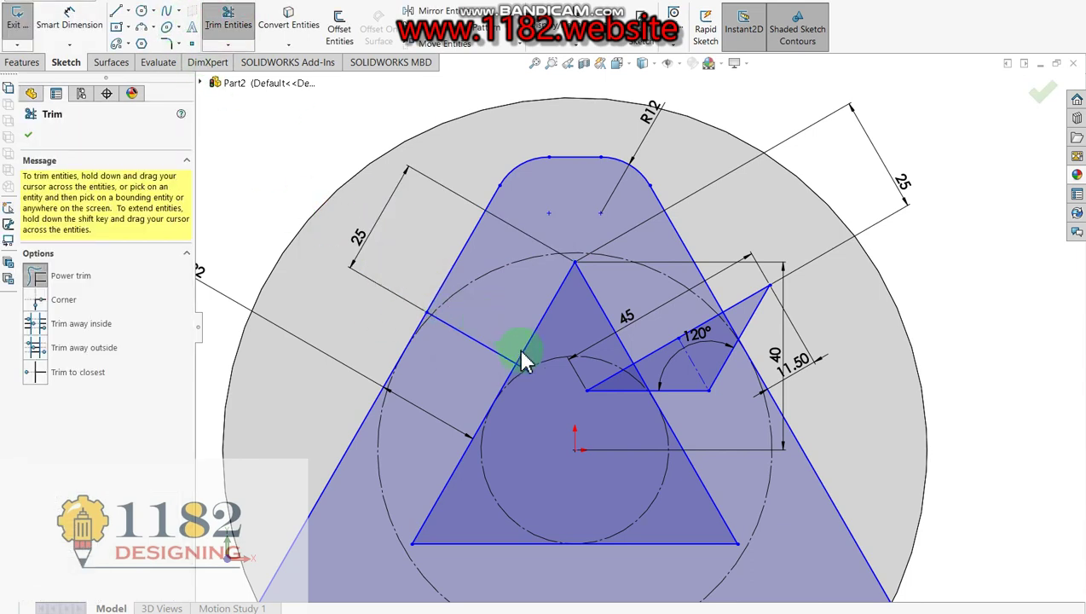
scroll(359, 364, down, 2)
scroll(392, 335, up, 5)
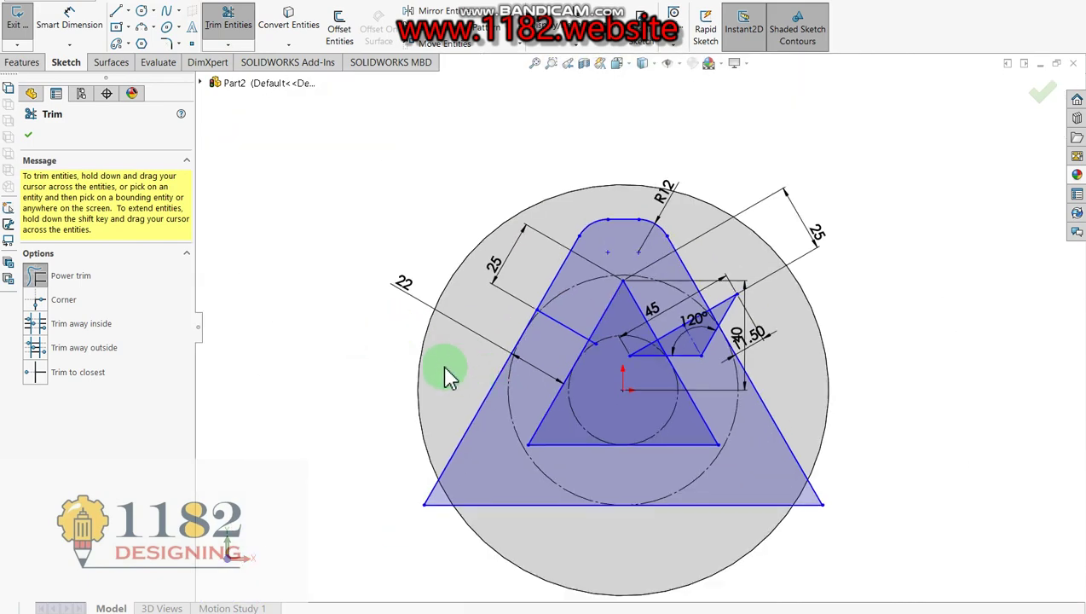
mouse_move(503, 422)
mouse_down()
mouse_move(703, 487)
mouse_move(840, 473)
mouse_move(659, 407)
mouse_move(626, 429)
mouse_move(712, 464)
mouse_move(599, 345)
mouse_up()
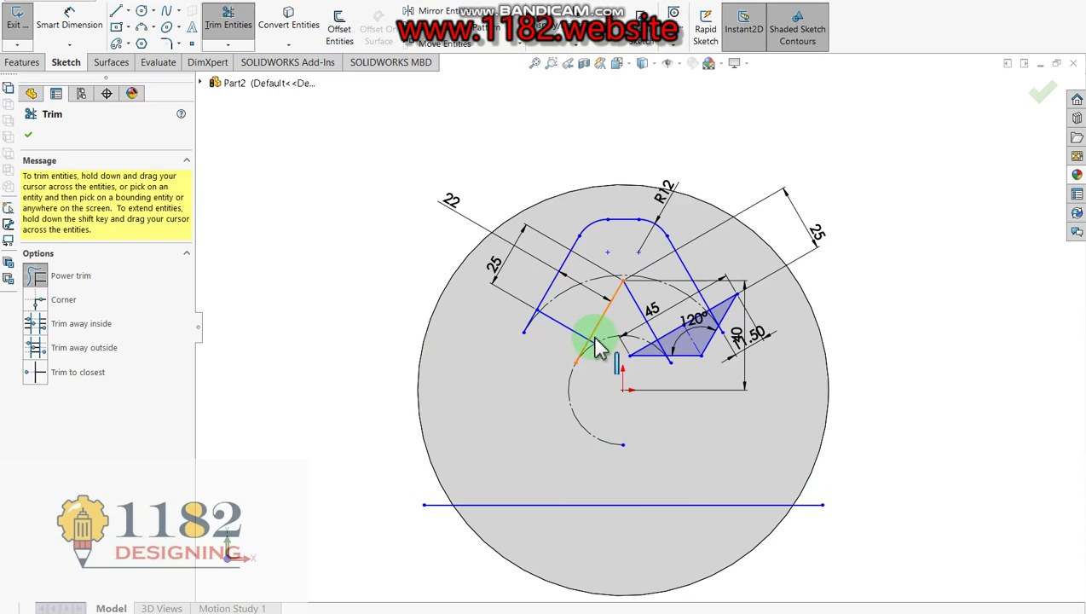
scroll(599, 345, down, 2)
scroll(492, 335, down, 3)
drag(538, 324, 679, 418)
scroll(665, 418, up, 3)
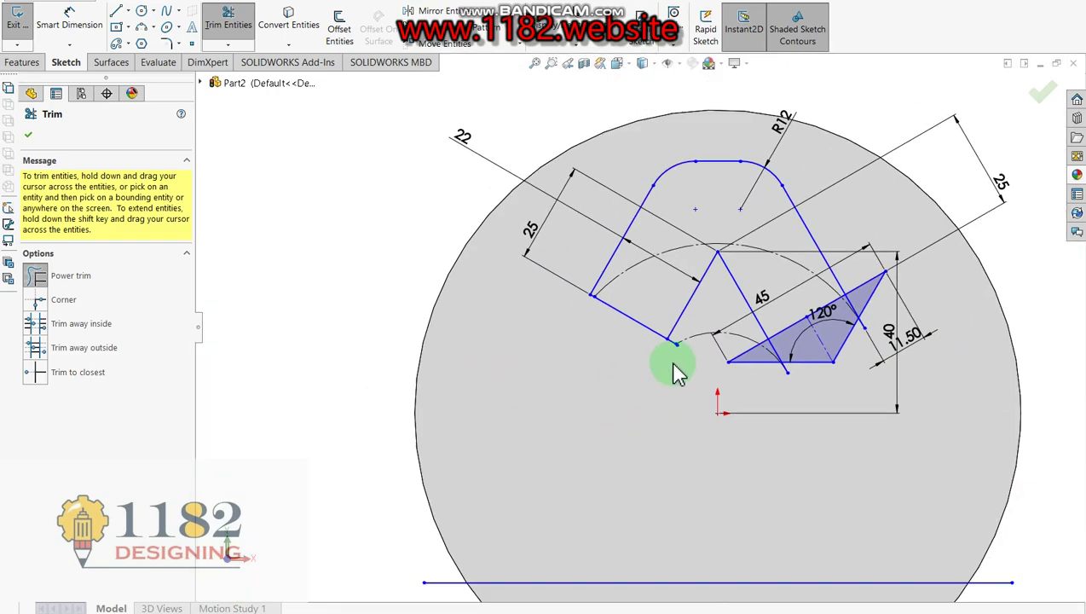
scroll(678, 369, down, 3)
scroll(681, 371, up, 3)
scroll(819, 324, down, 3)
Trim the remaining overshoots and stubs, then delete the horizontal line below the centre.
drag(836, 266, 813, 307)
drag(611, 408, 630, 402)
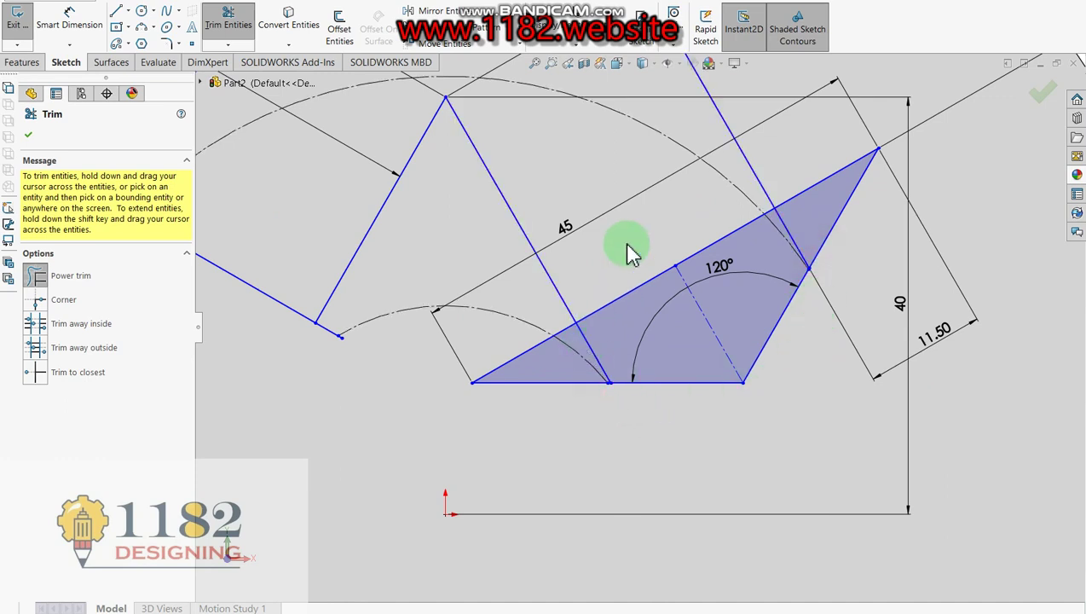
drag(637, 287, 654, 253)
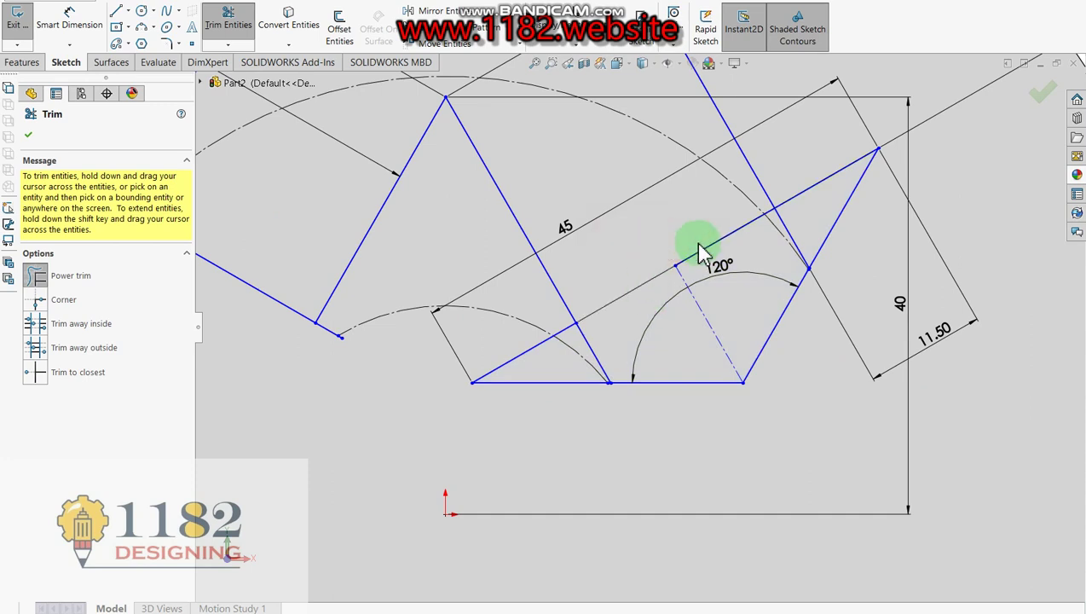
scroll(698, 176, down, 2)
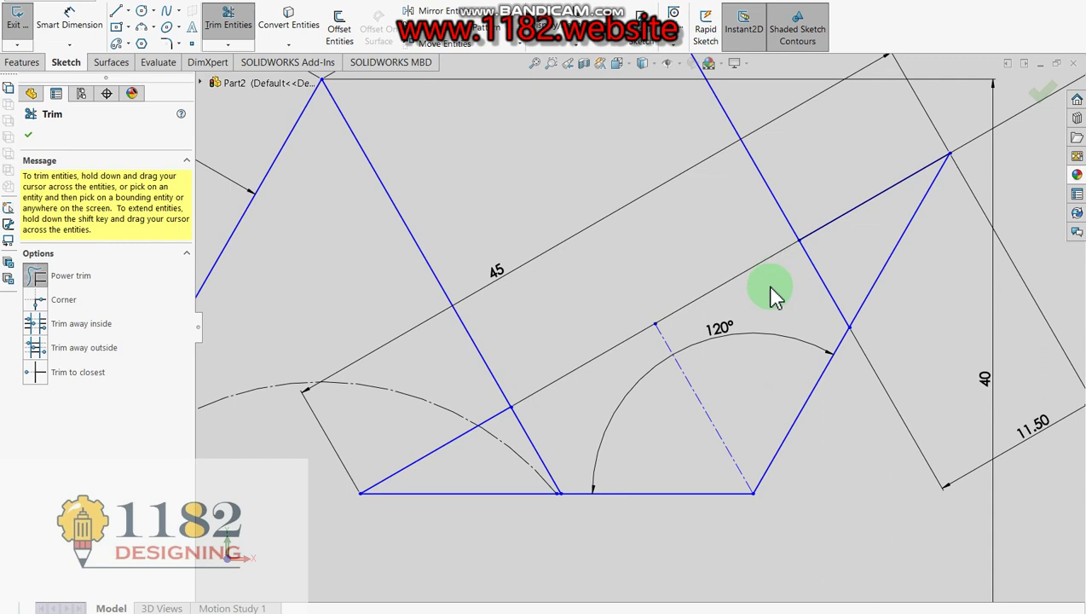
scroll(776, 288, up, 2)
drag(777, 284, 737, 328)
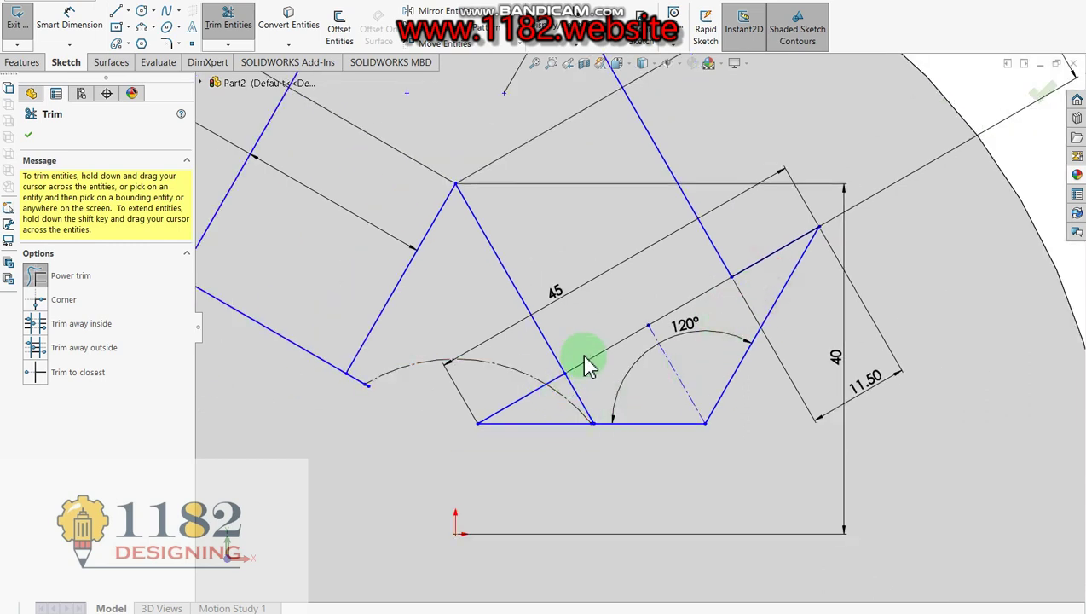
scroll(607, 339, up, 2)
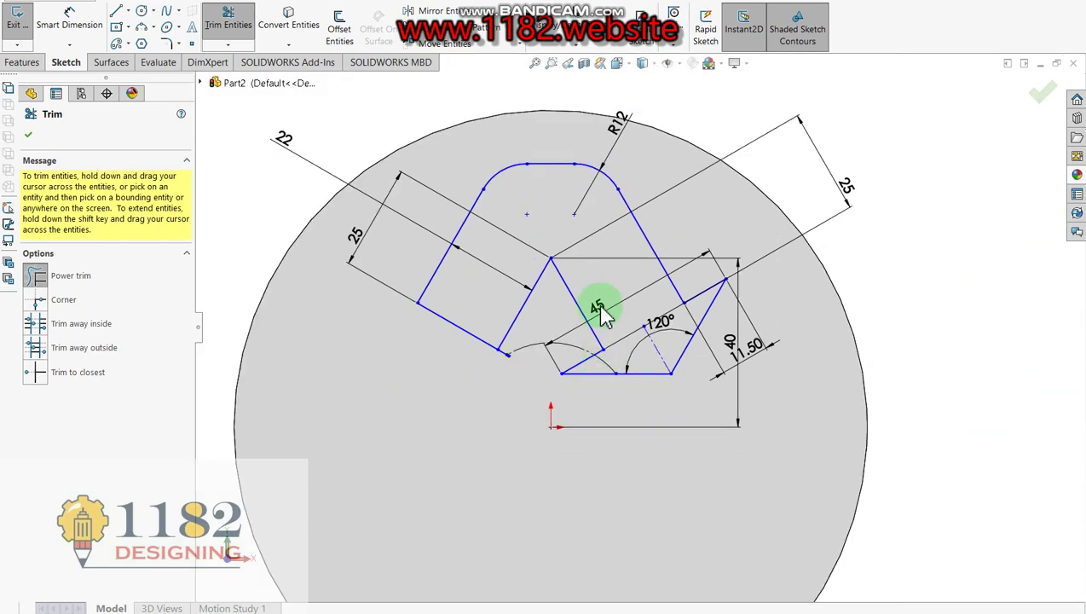
scroll(580, 271, down, 1)
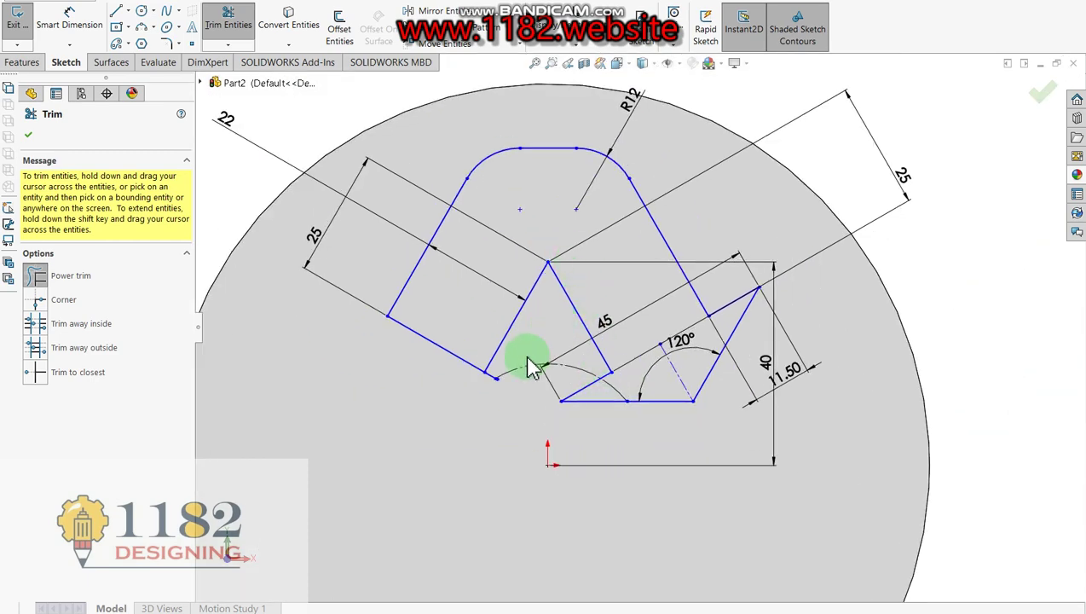
scroll(511, 384, down, 1)
scroll(533, 354, down, 1)
scroll(533, 349, down, 2)
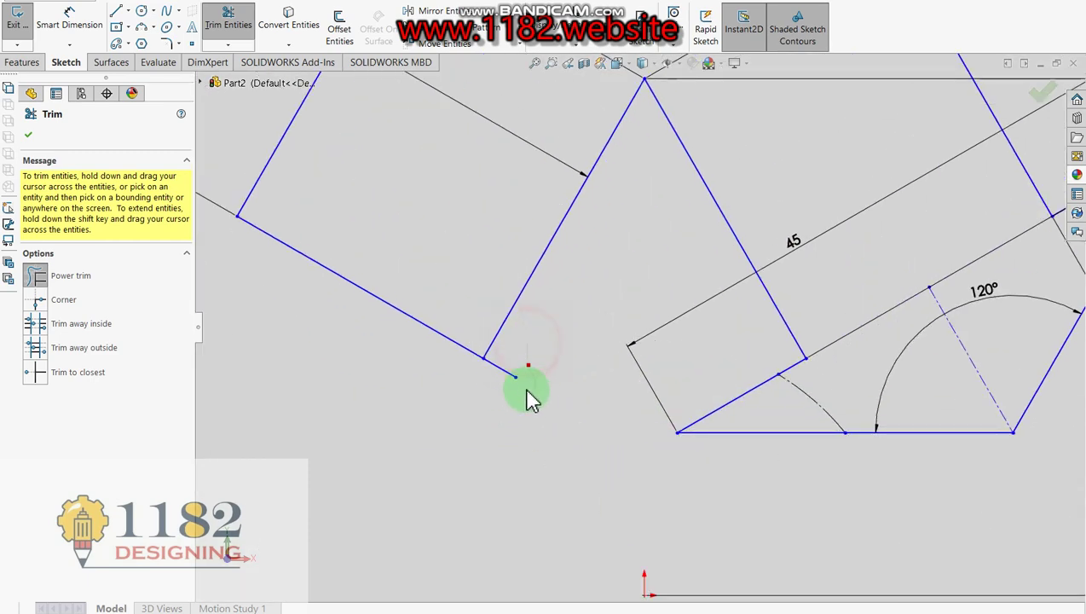
click(508, 372)
scroll(539, 363, up, 3)
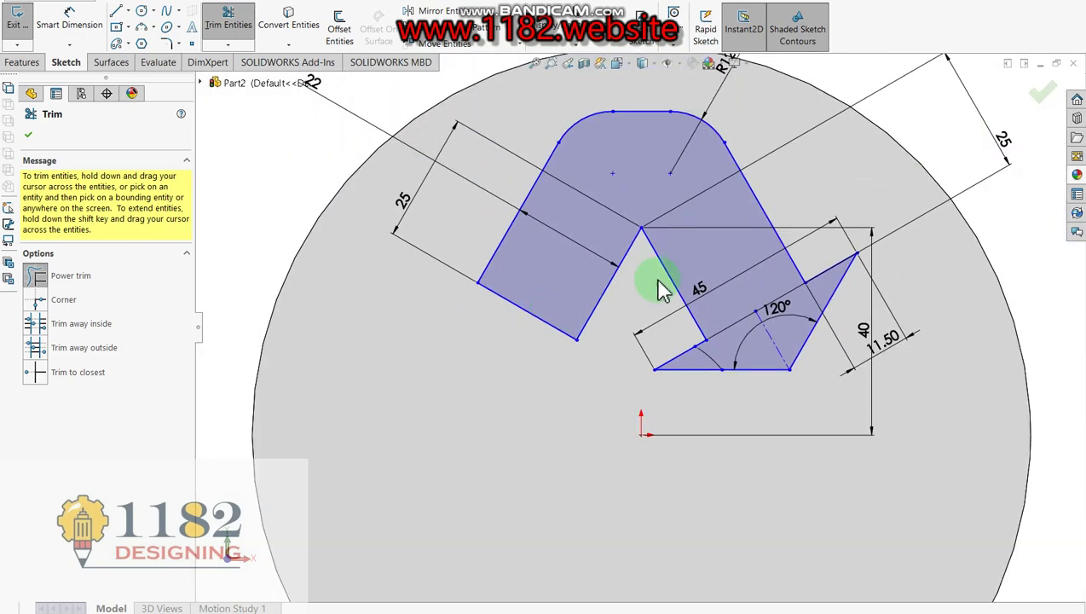
scroll(573, 345, up, 3)
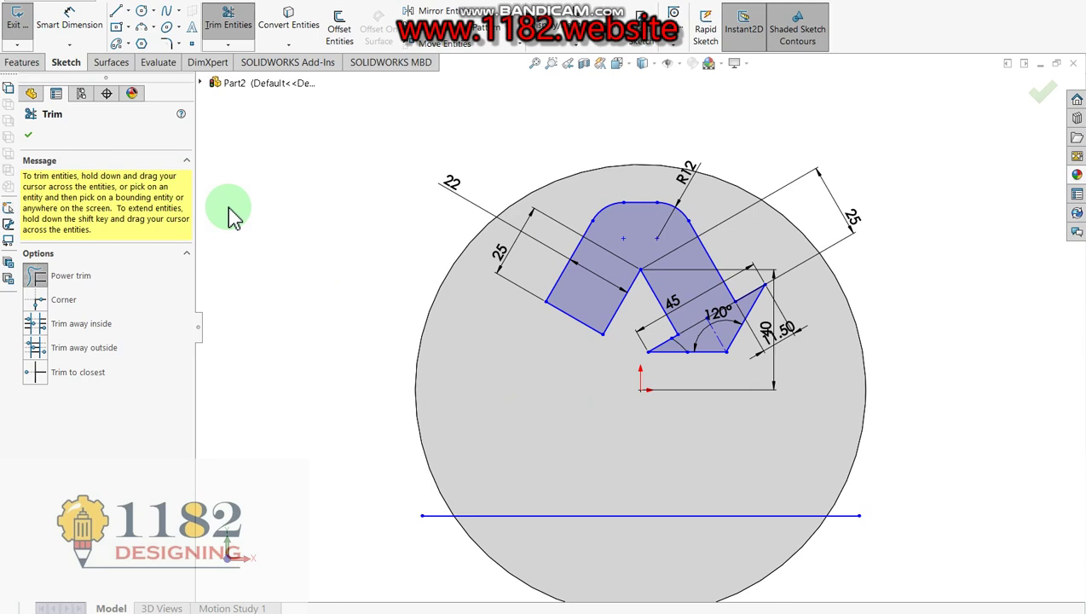
click(28, 136)
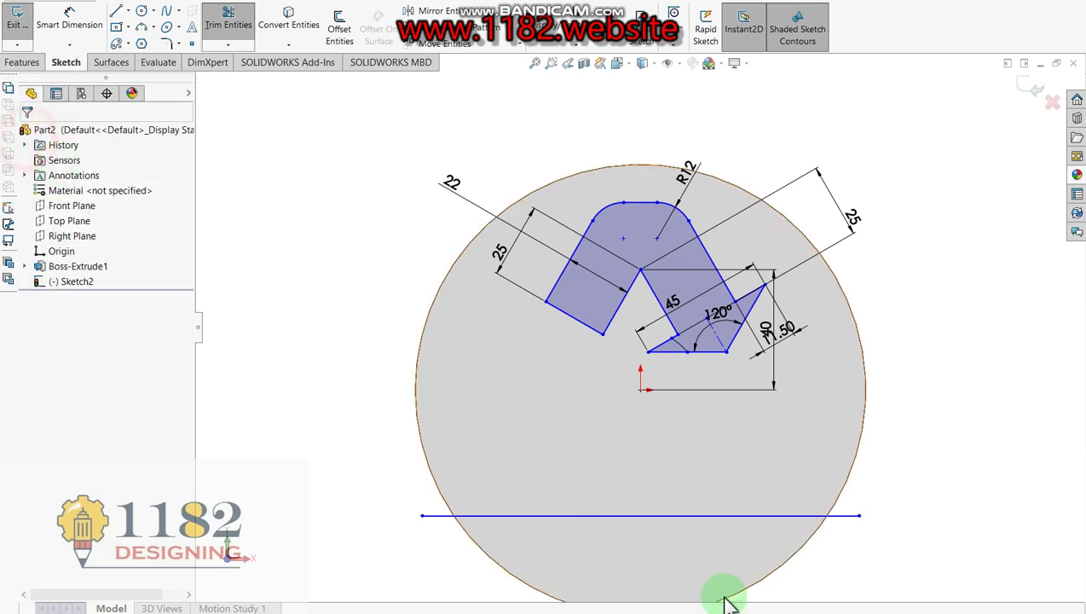
click(677, 517)
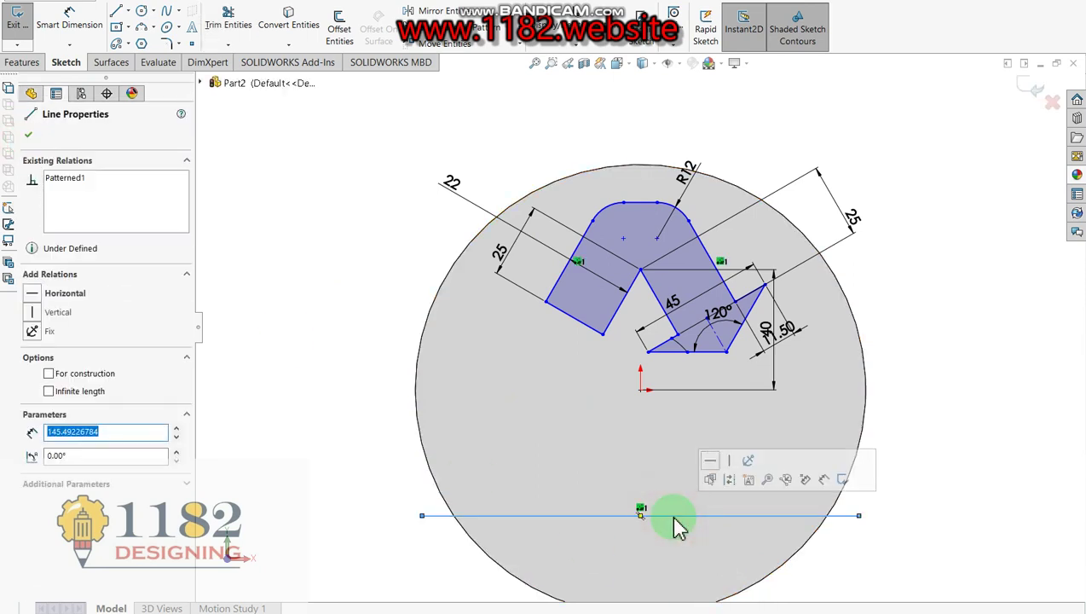
key(Delete)
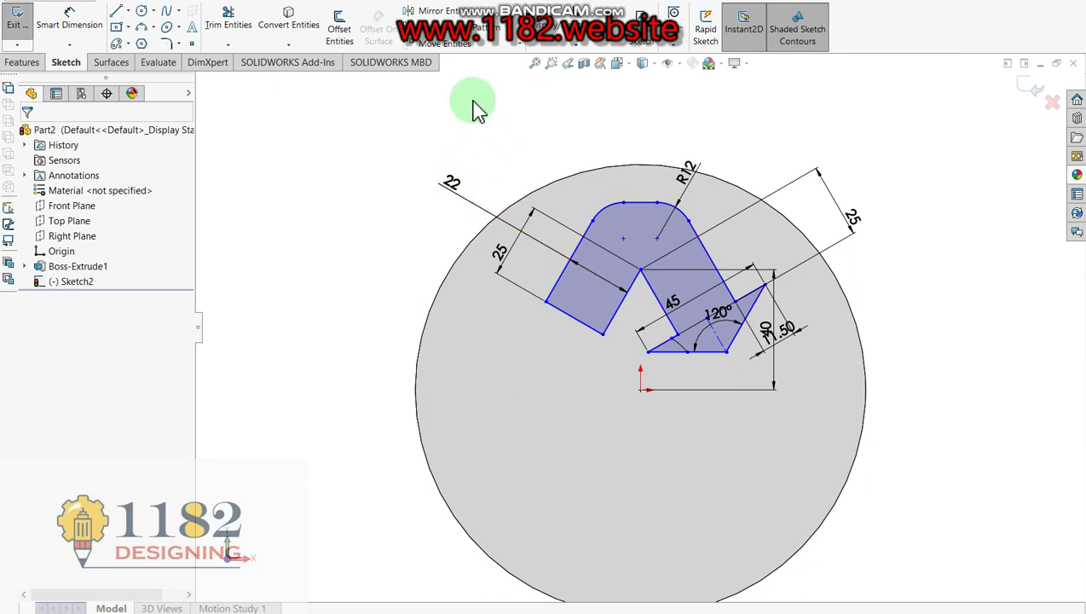
Circular-pattern the arrow's sketch entities into 3 instances around the origin.
click(526, 43)
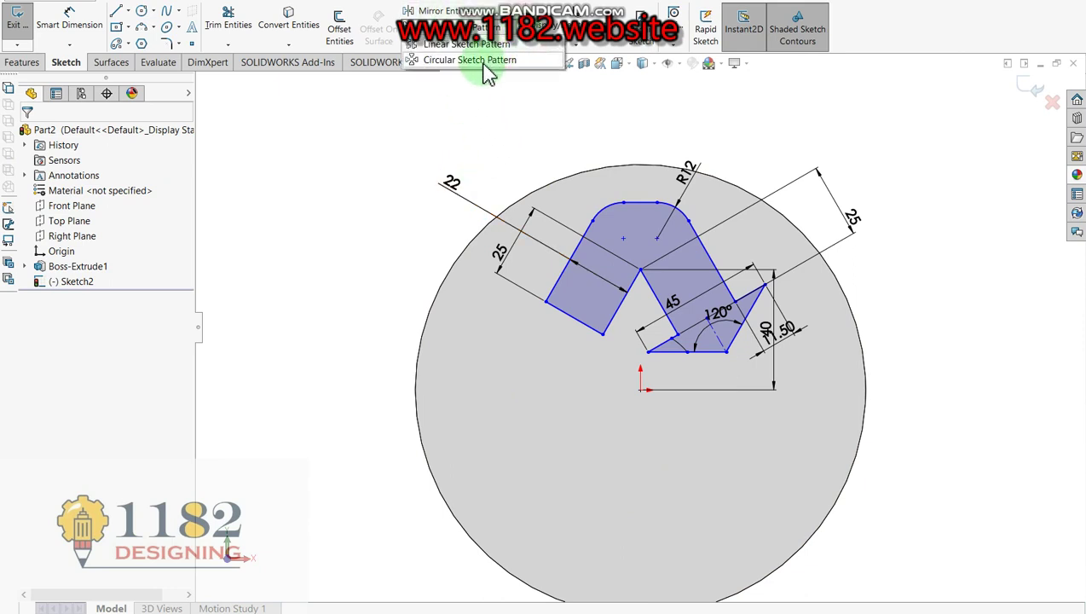
click(447, 62)
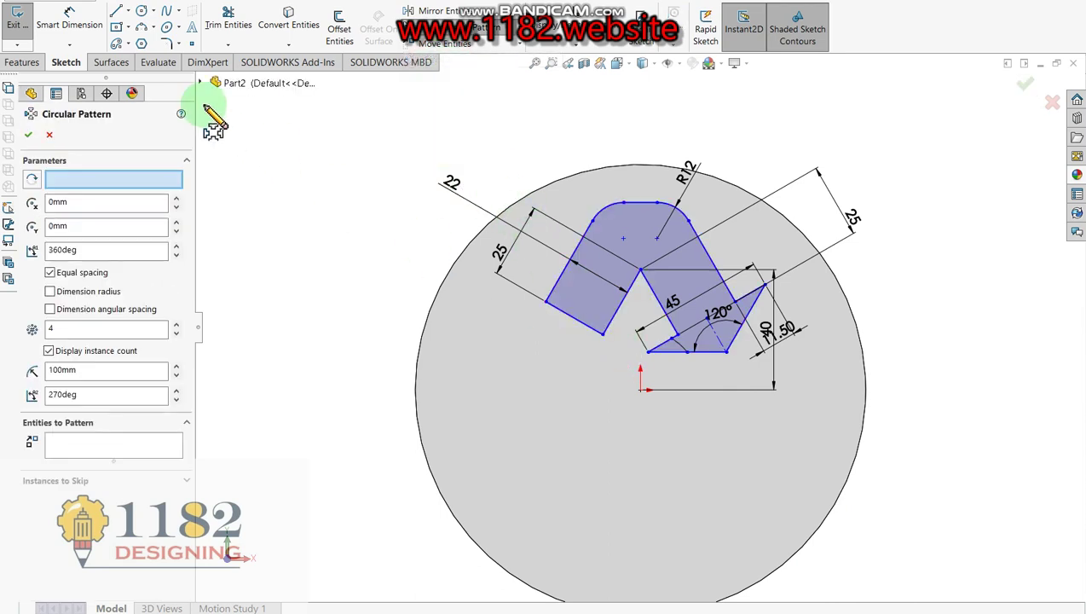
key(Escape)
mouse_move(402, 119)
mouse_down()
mouse_move(933, 449)
mouse_move(926, 440)
mouse_up()
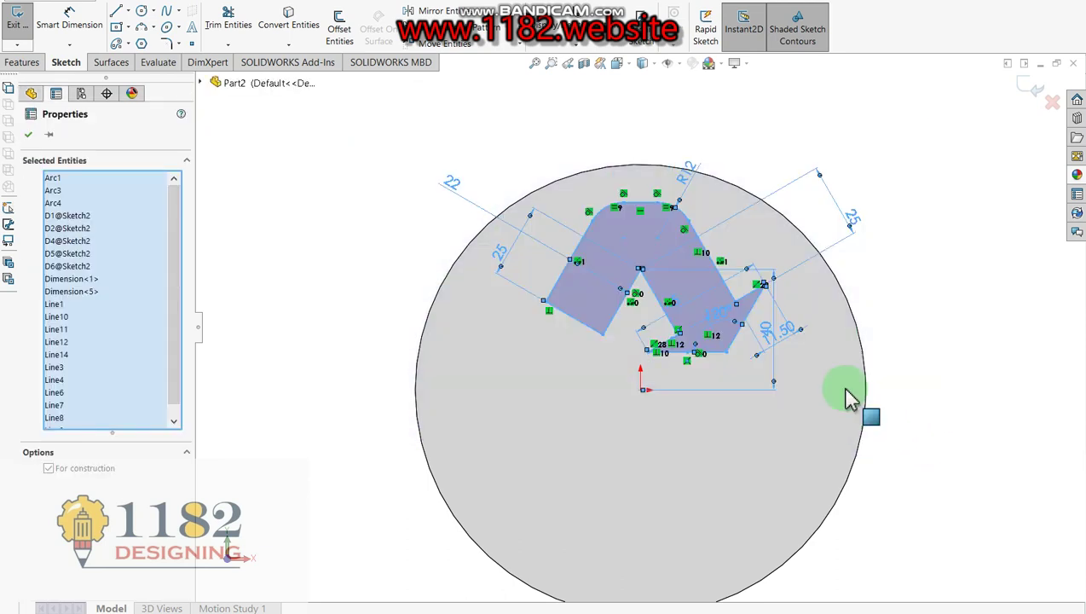
click(526, 42)
click(471, 64)
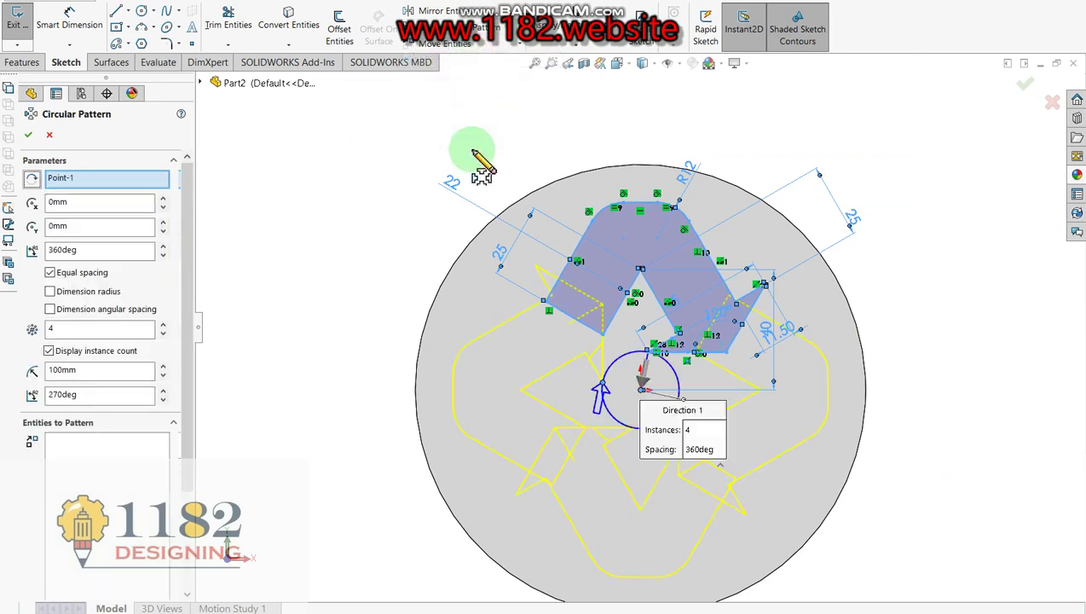
click(162, 332)
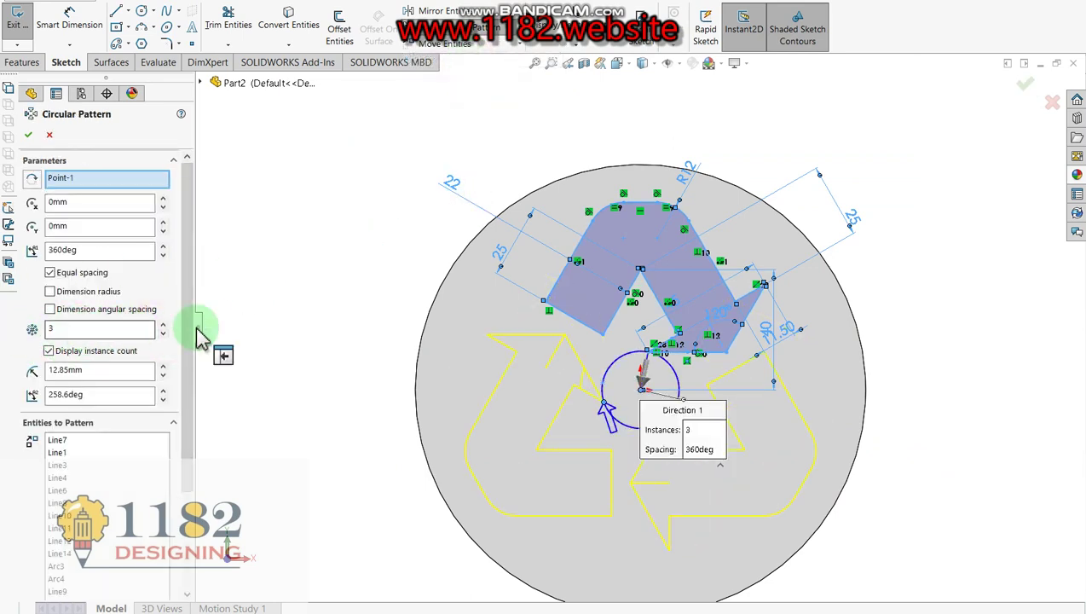
click(27, 136)
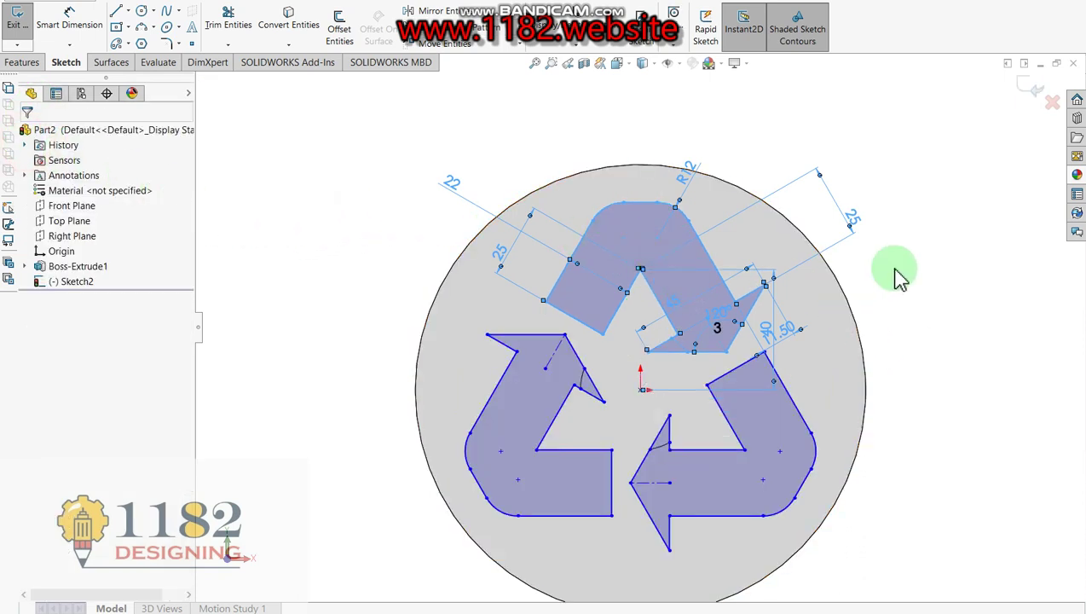
click(260, 224)
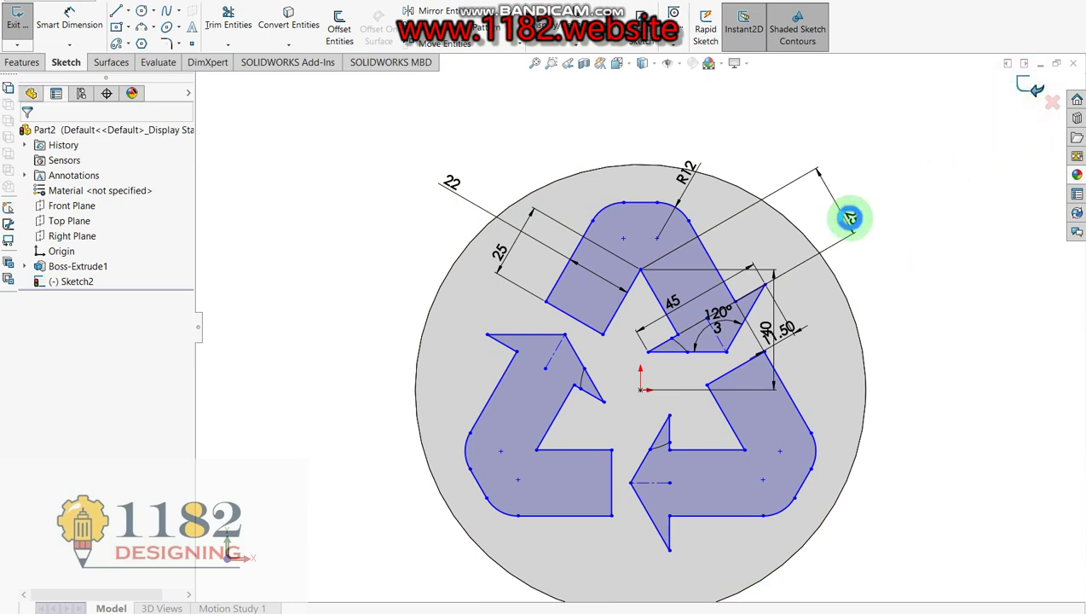
key(e)
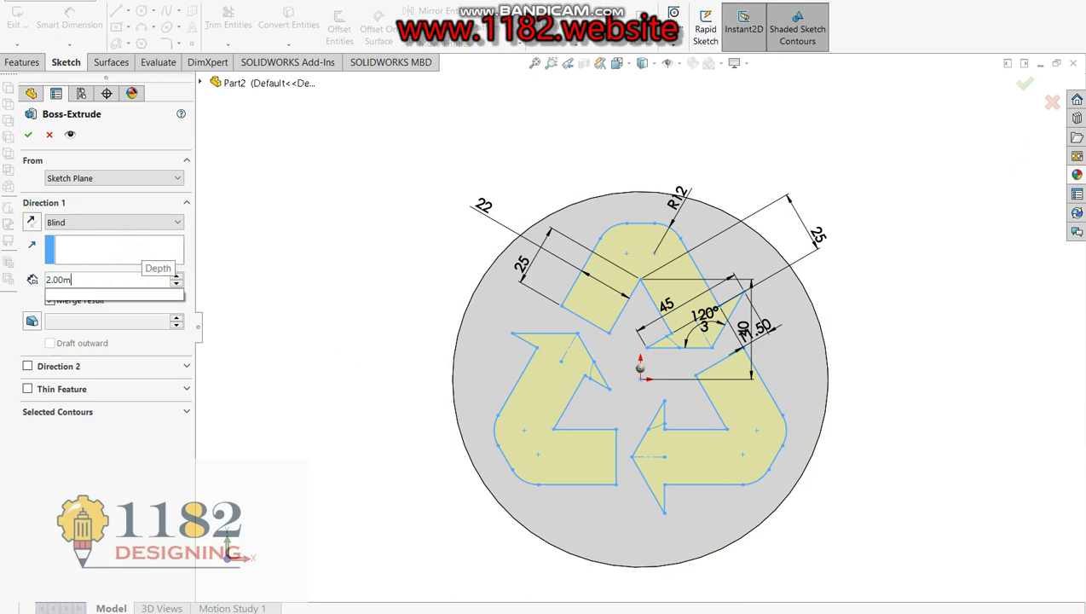
Extrude the recycling symbol sketch 5 mm blind as Boss-Extrude2.
key(BackSpace)
key(BackSpace)
key(BackSpace)
text(5)
key(Return)
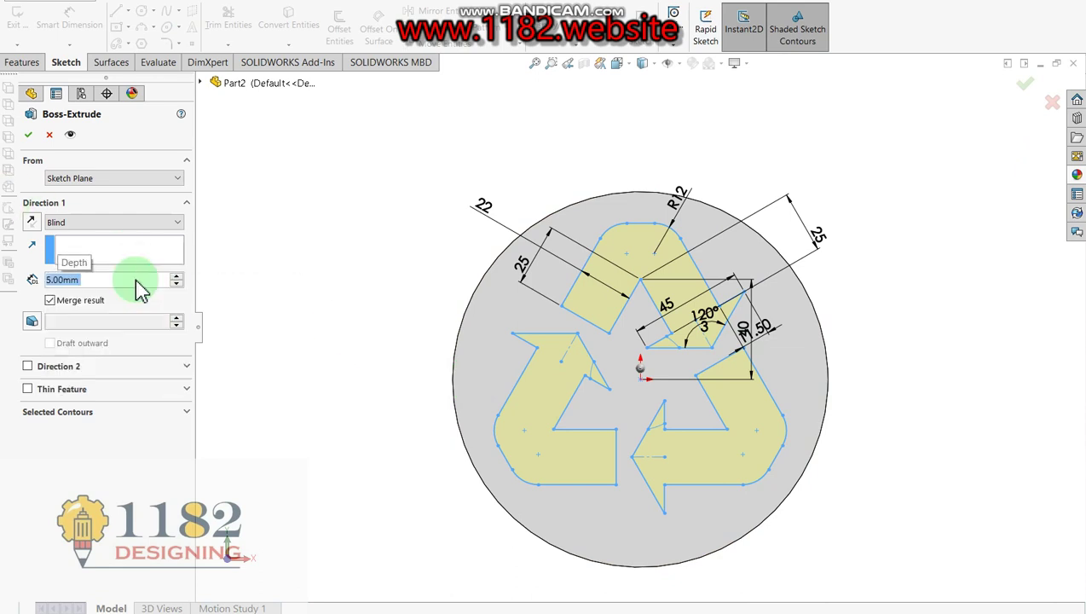
click(28, 135)
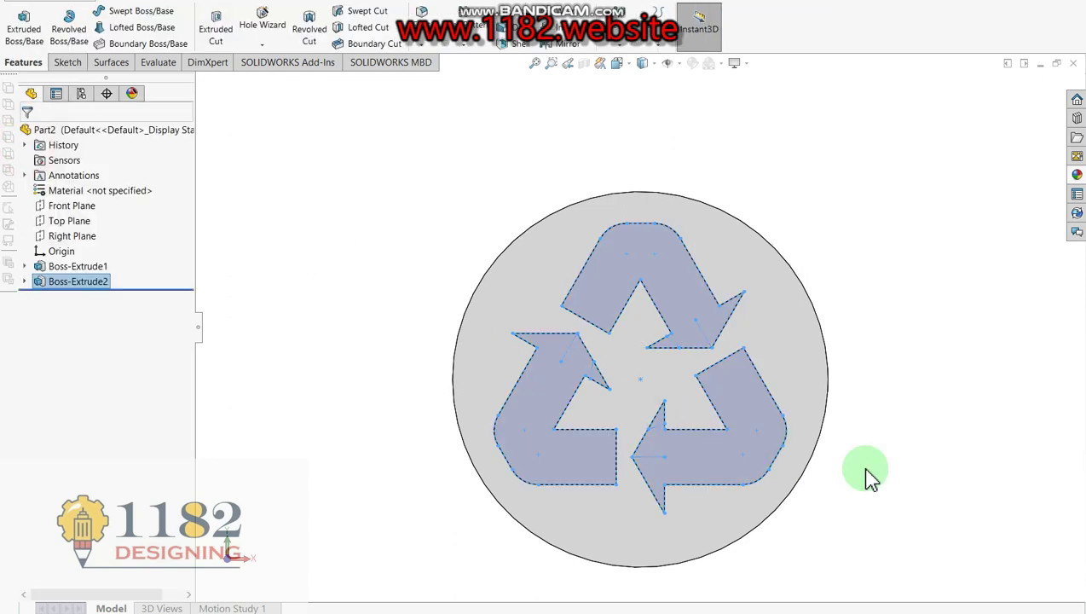
click(895, 431)
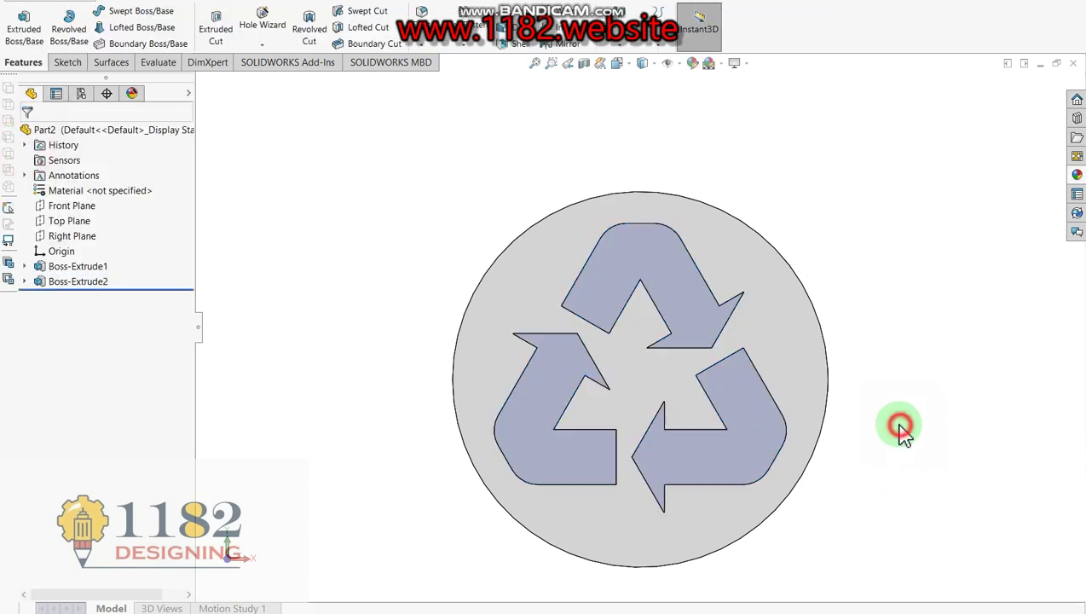
Give the Boss-Extrude2 recycling symbol a bright green appearance.
click(94, 284)
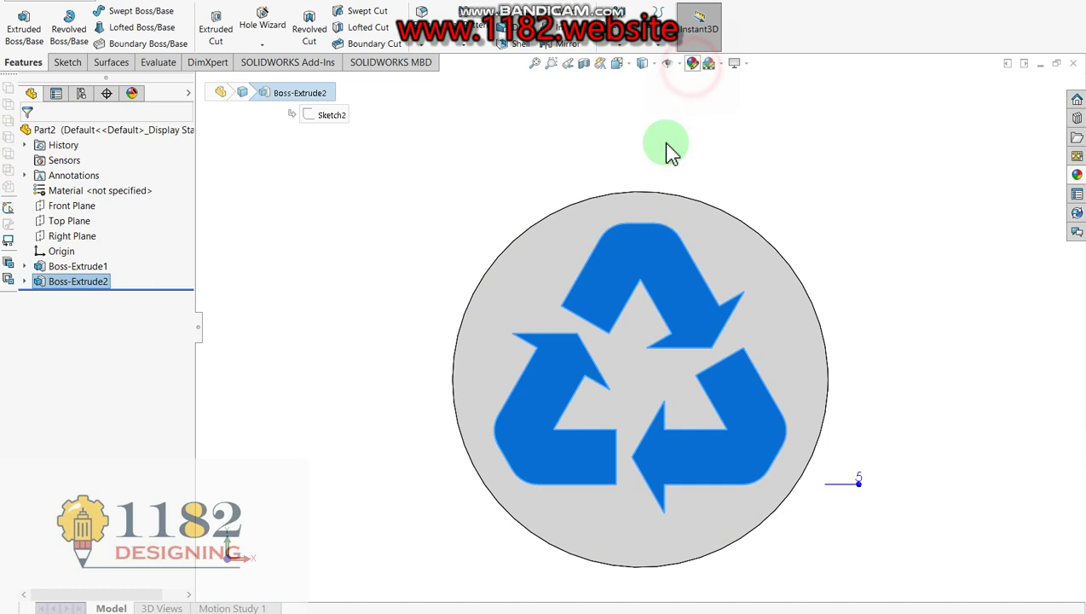
click(577, 309)
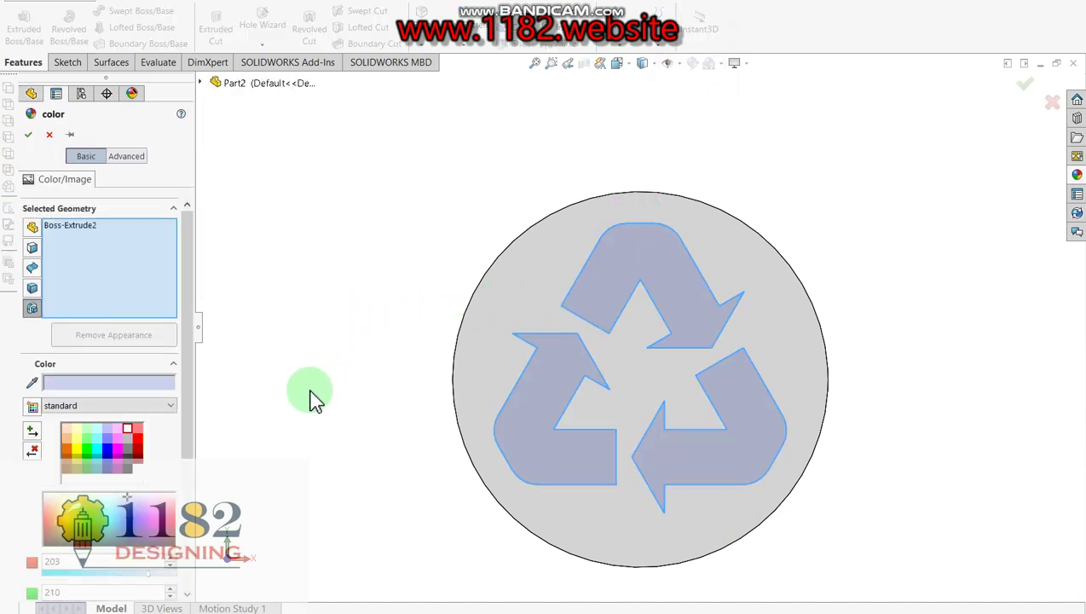
click(88, 449)
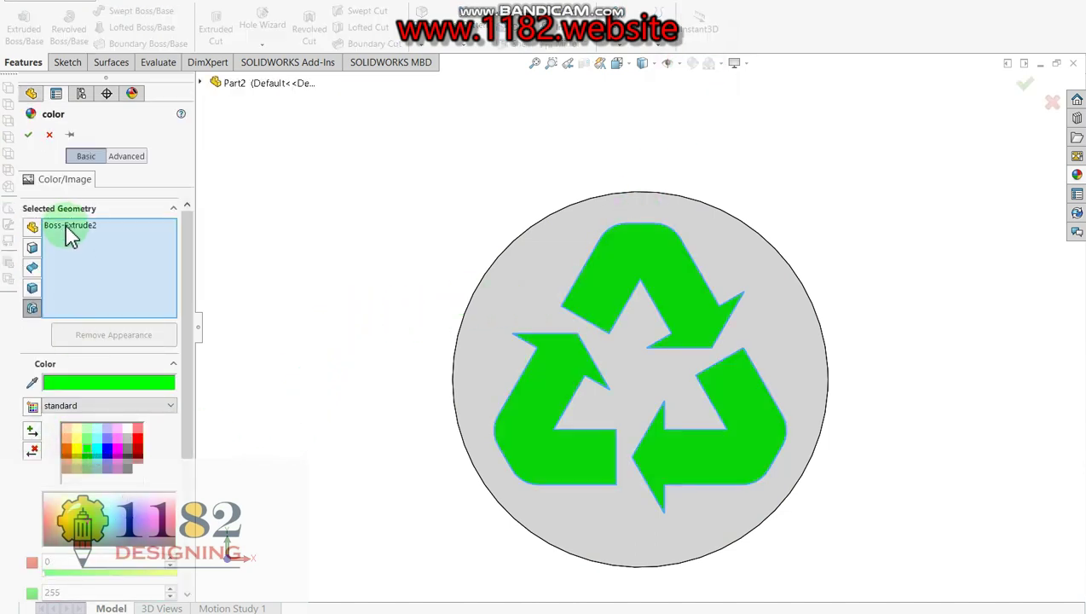
click(27, 134)
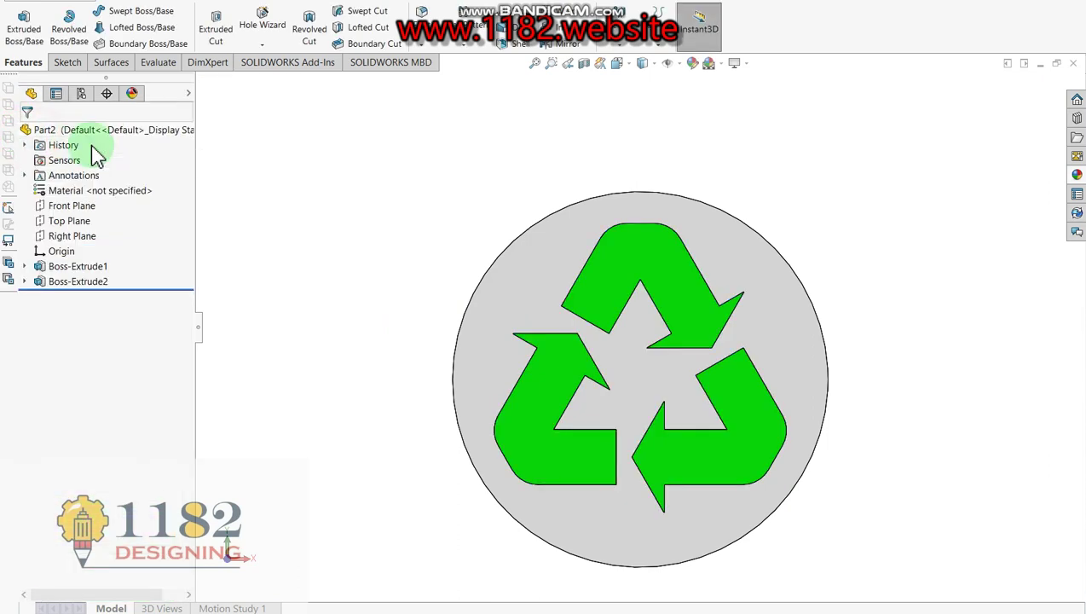
scroll(725, 496, down, 2)
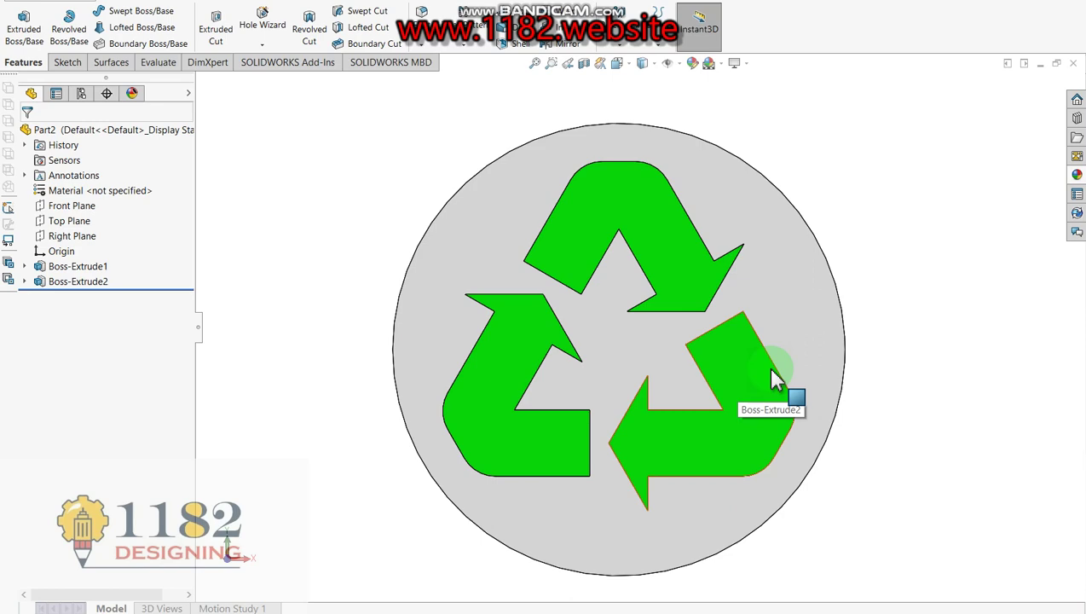
key(ctrl+2)
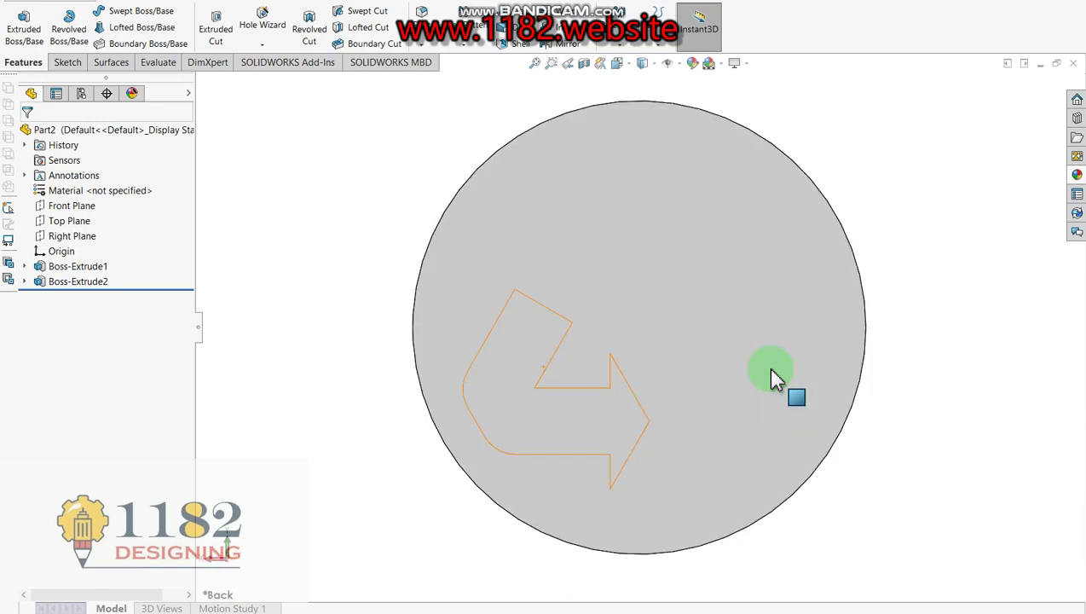
key(ctrl+4)
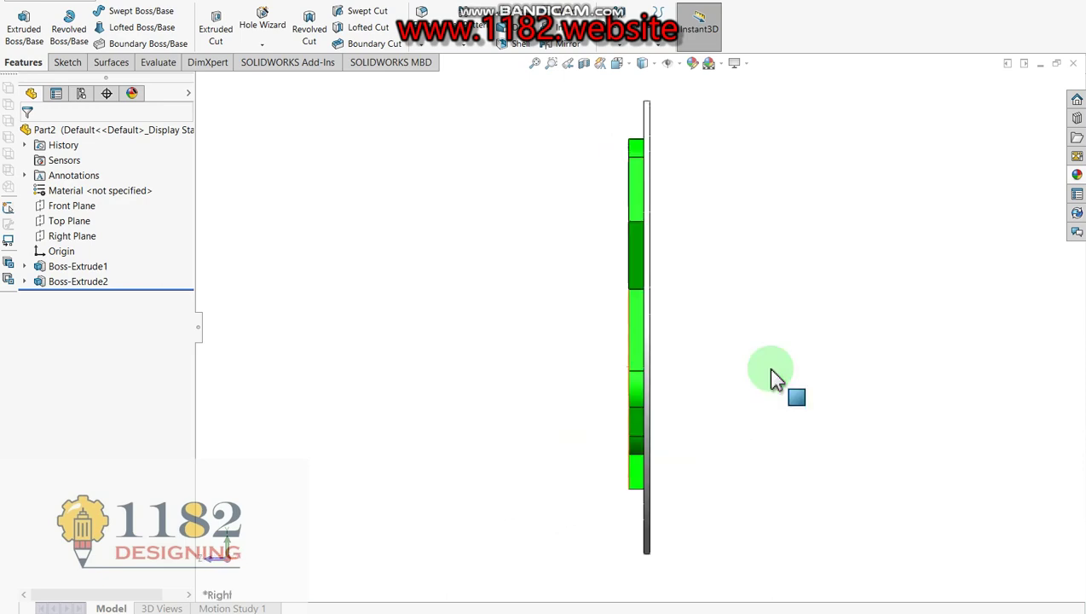
key(ctrl+6)
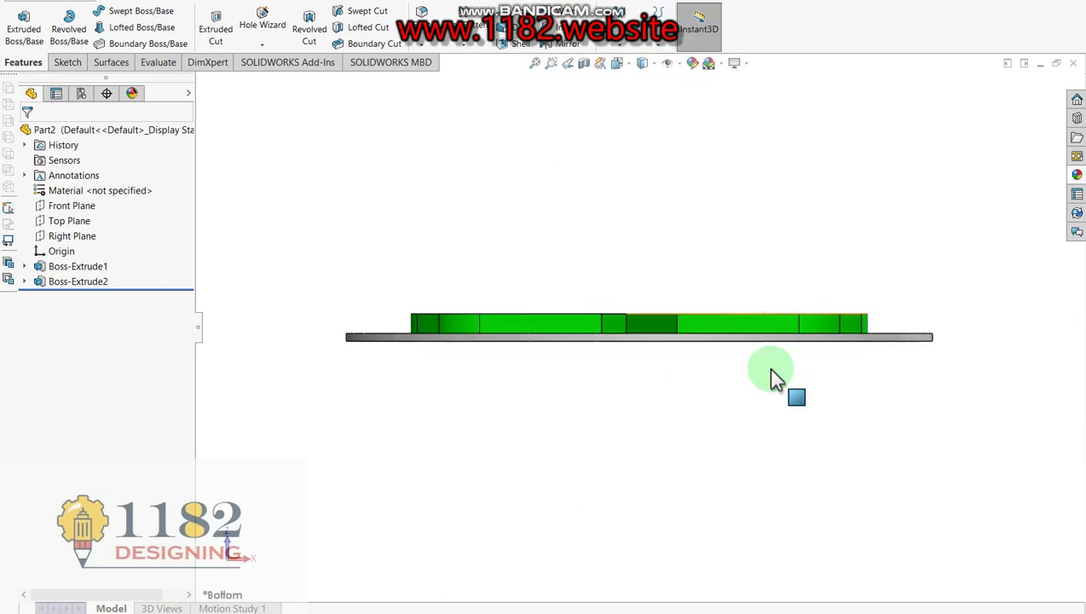
key(ctrl+7)
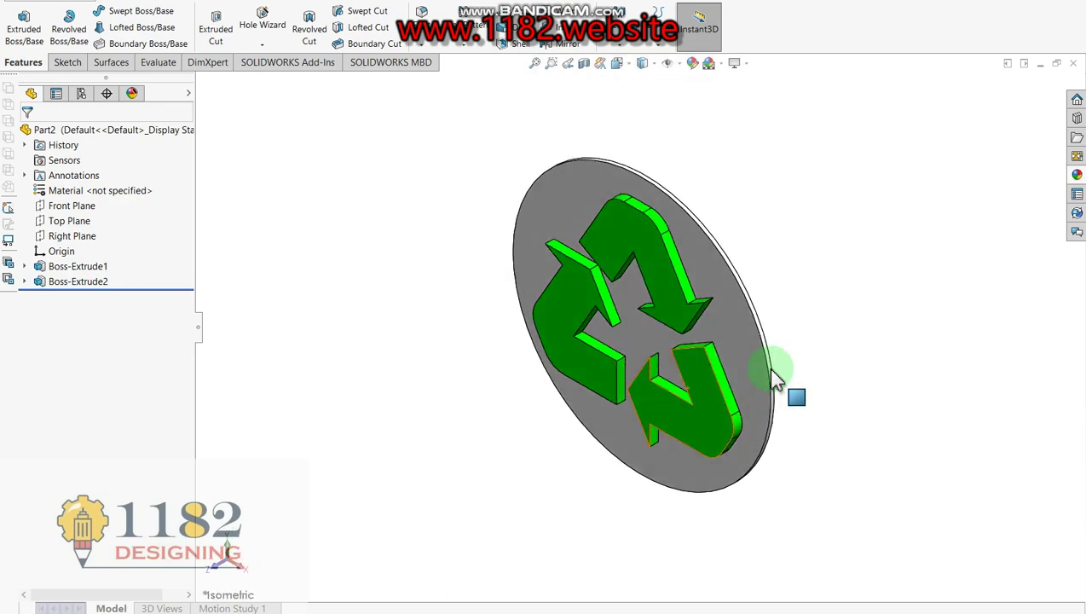
key(ctrl+1)
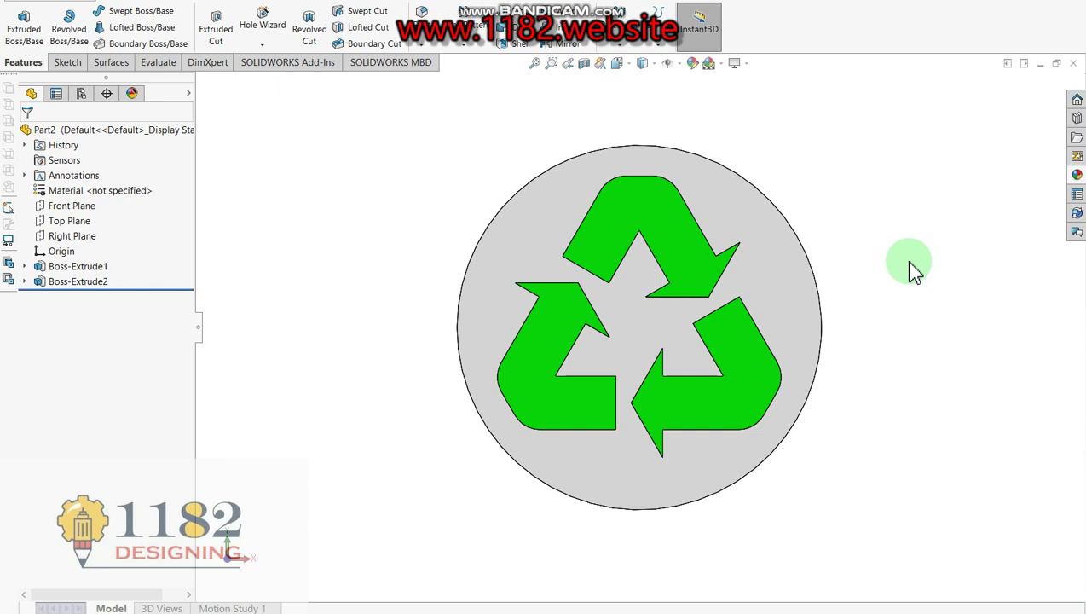
scroll(645, 310, up, 2)
scroll(648, 307, down, 4)
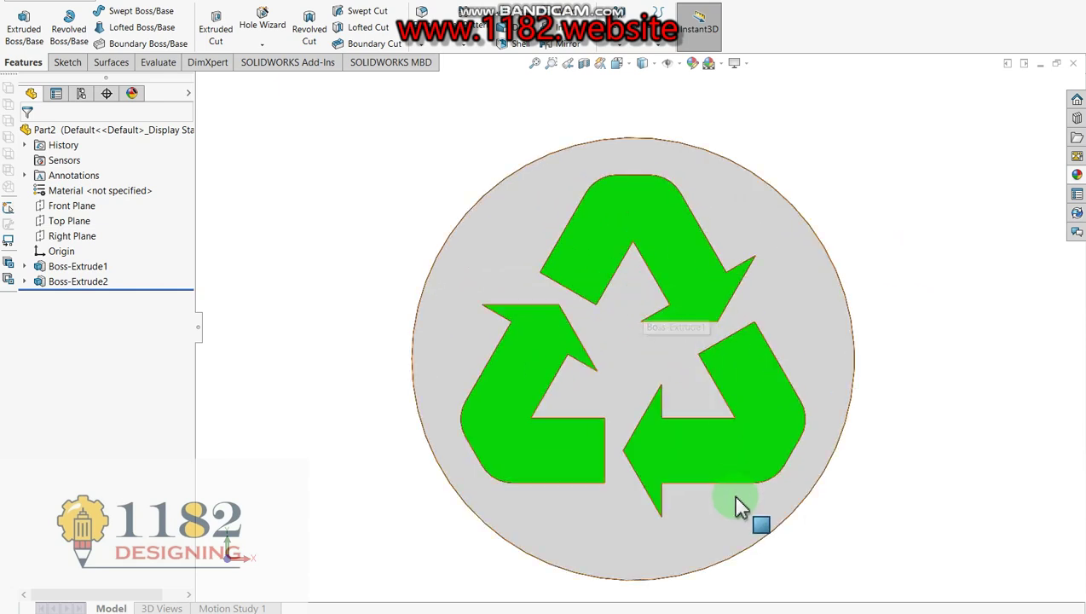
scroll(739, 453, up, 2)
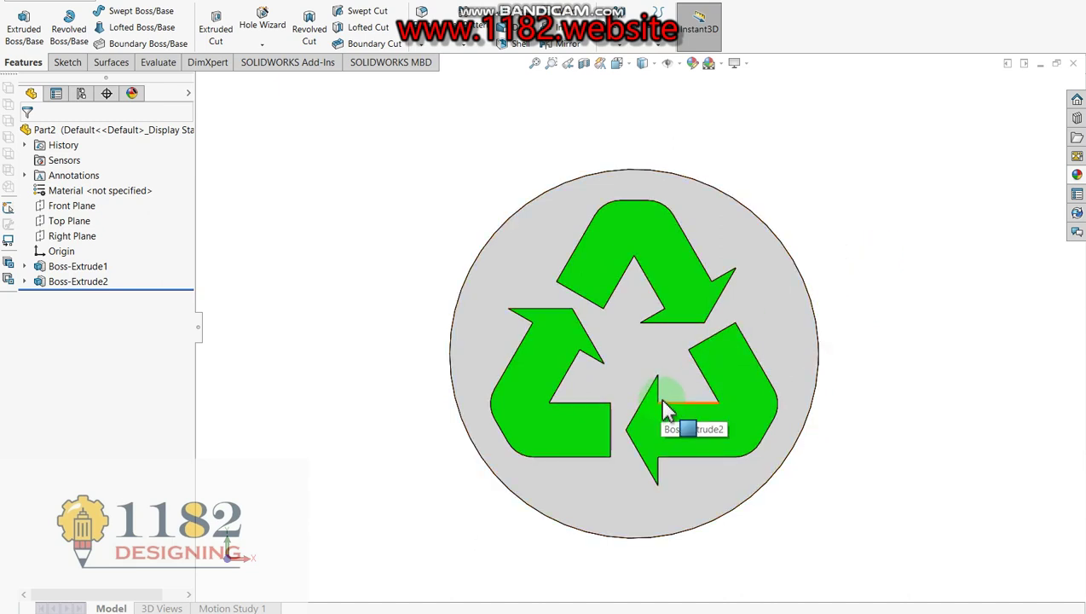
scroll(715, 397, down, 2)
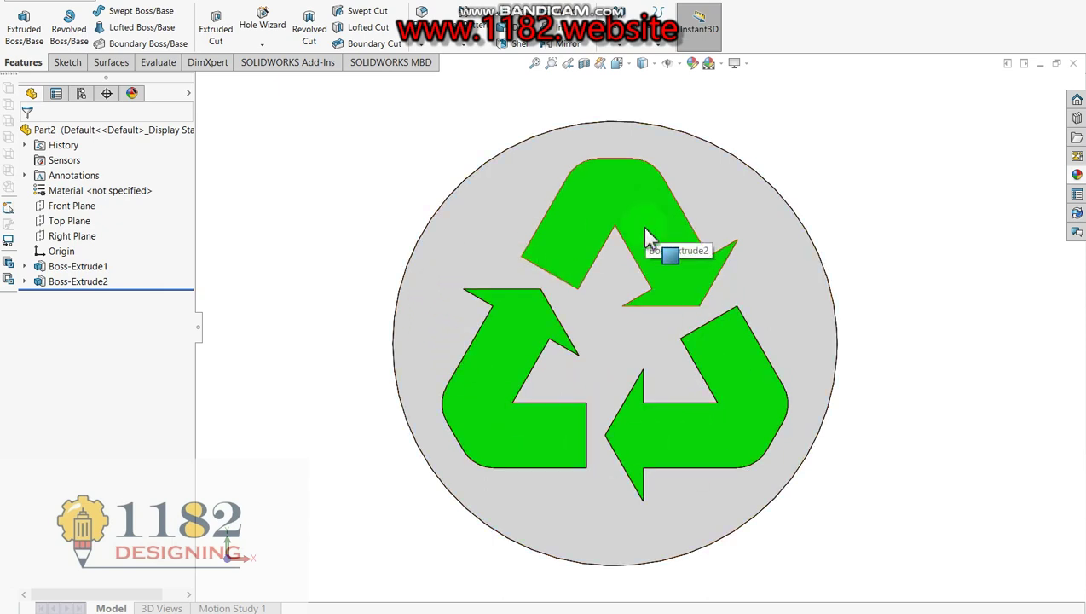
scroll(619, 271, up, 2)
scroll(617, 316, down, 2)
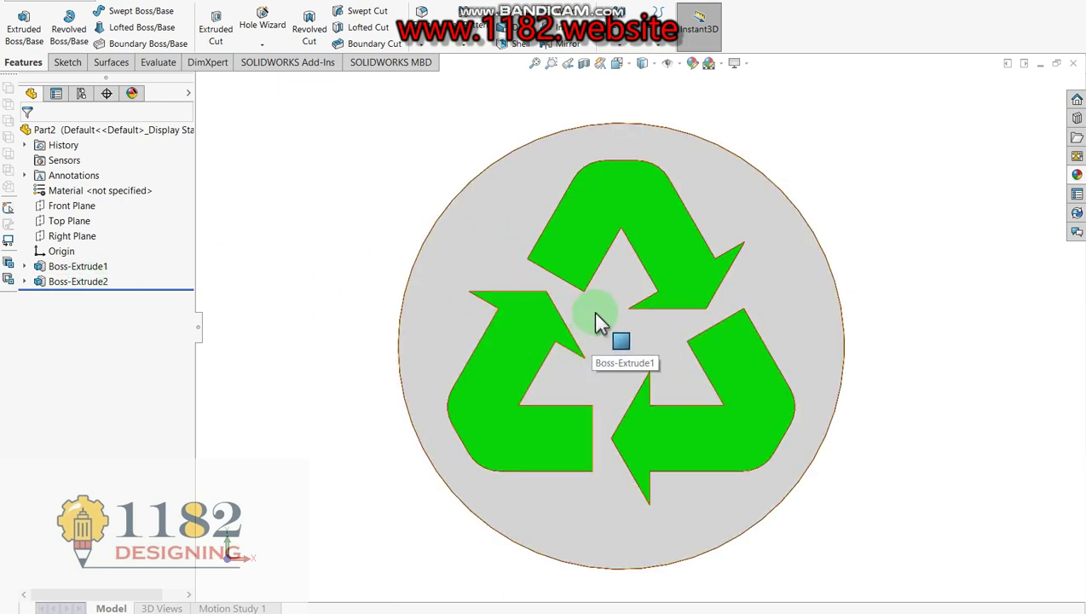
click(98, 288)
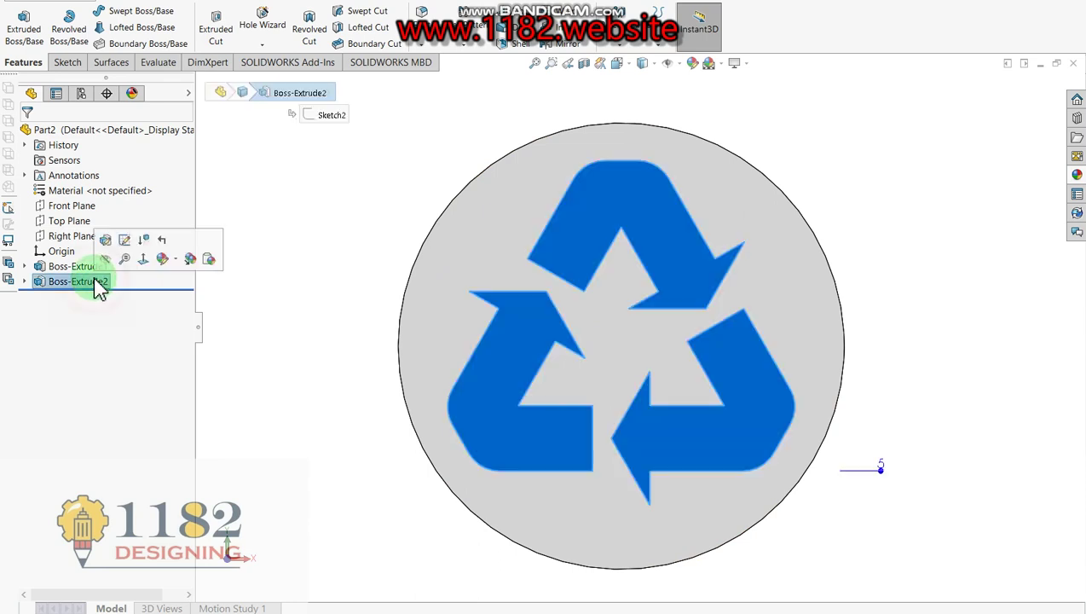
click(328, 179)
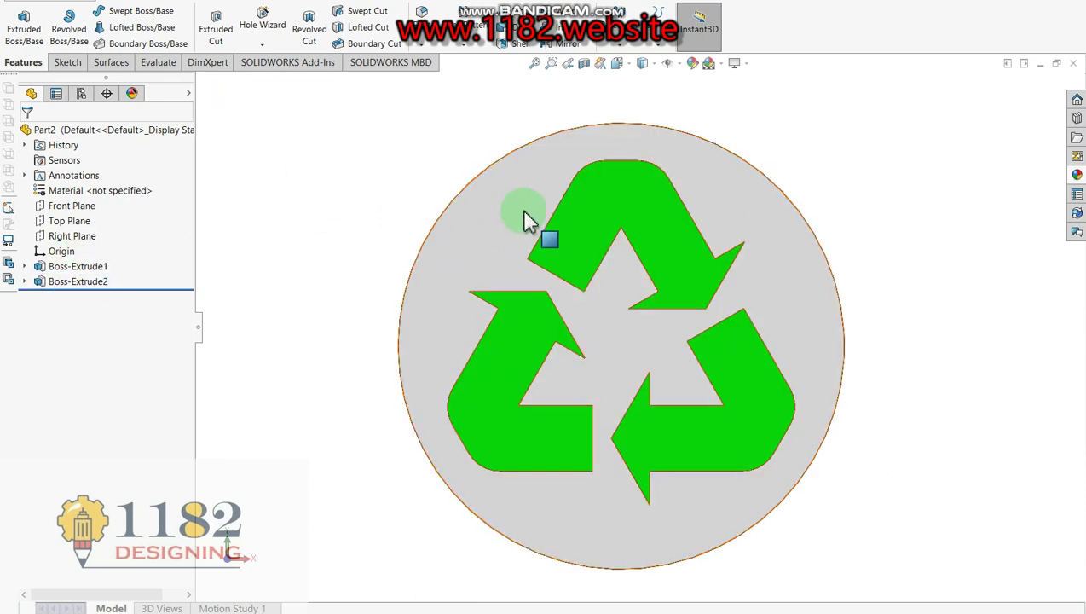